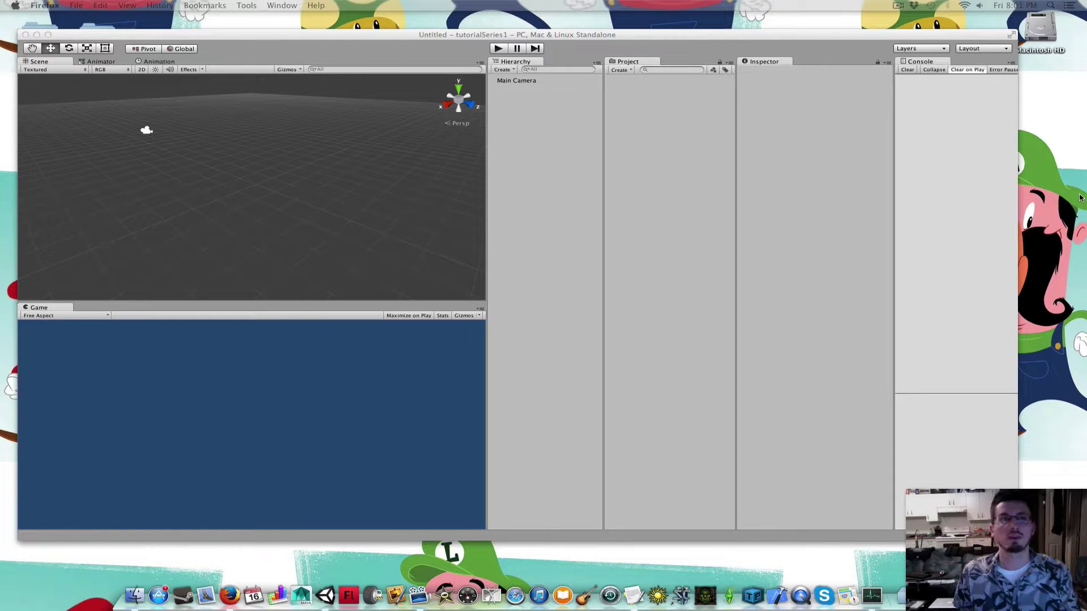
Bring the Unity editor with the tutorialSeries1 project in front of Firefox.
left_click(162, 40)
left_click(69, 7)
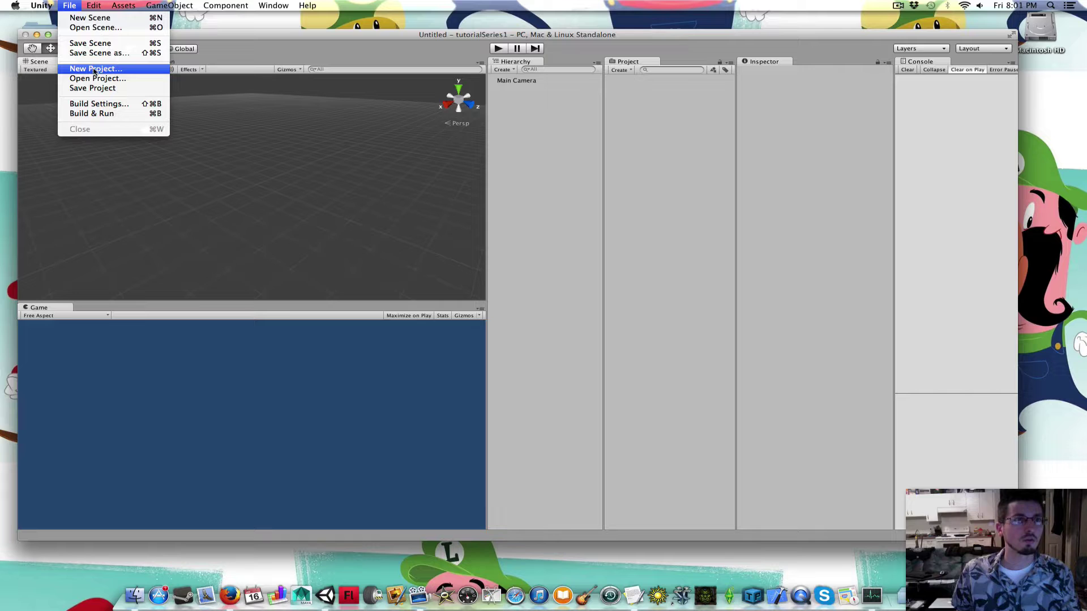
left_click(111, 70)
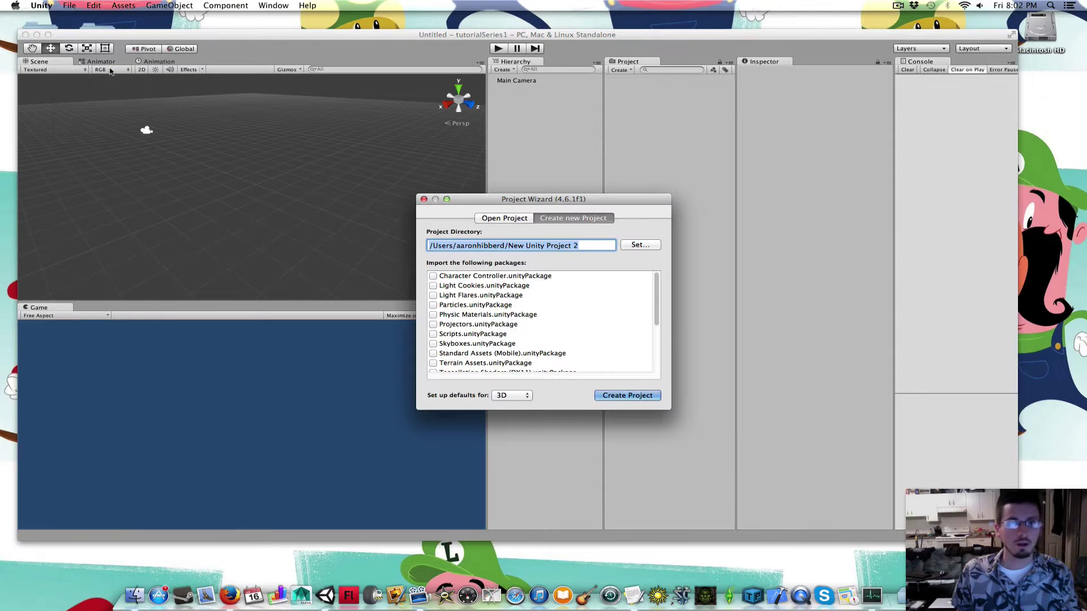
scroll(656, 297, "down", 5)
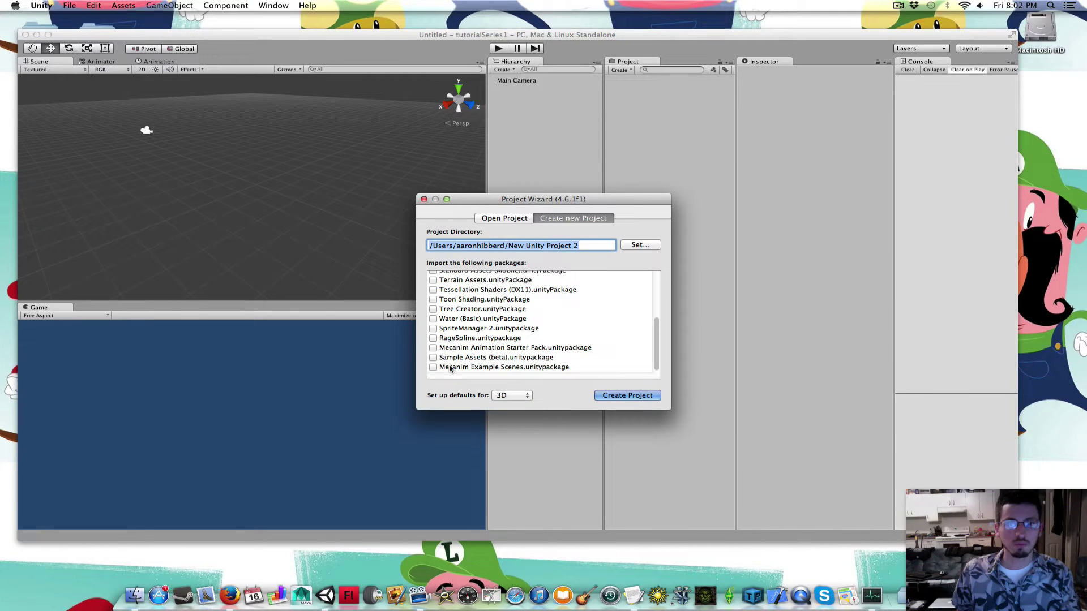
scroll(656, 340, "up", 5)
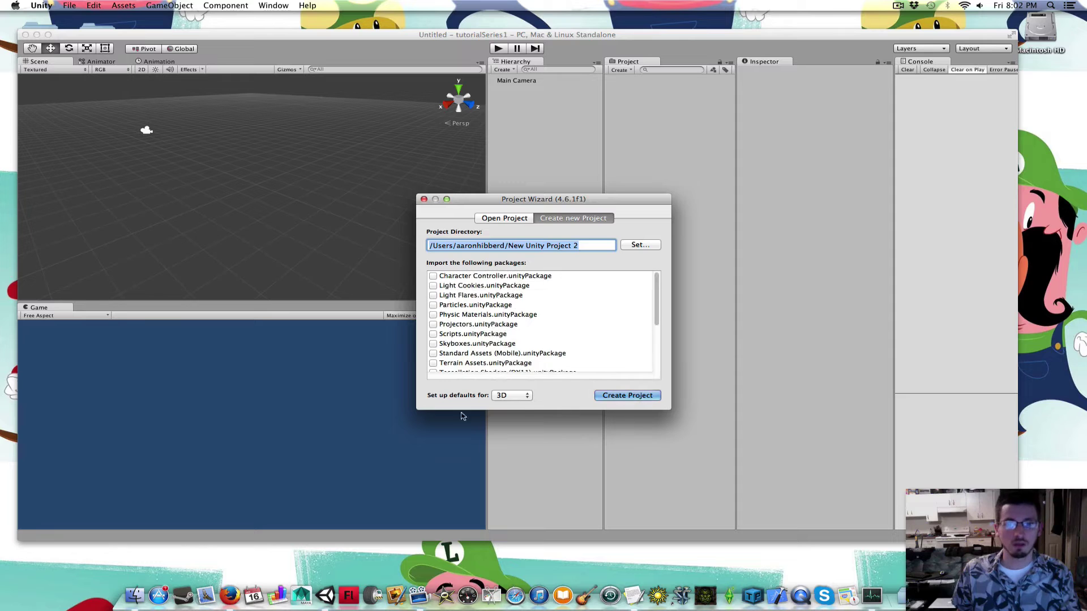
left_click(511, 395)
left_click(499, 395)
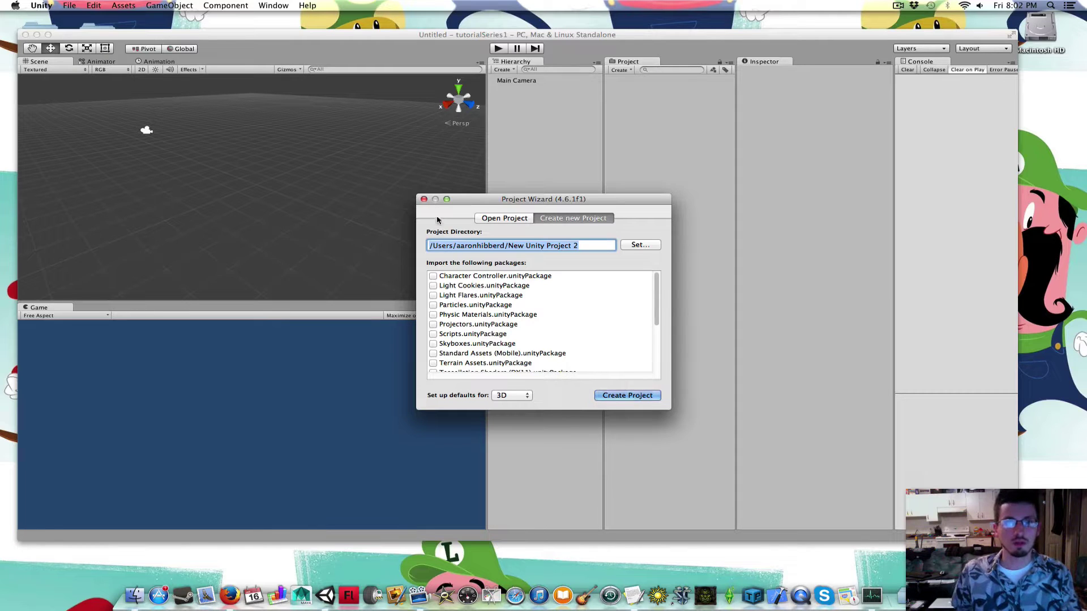
left_click(424, 200)
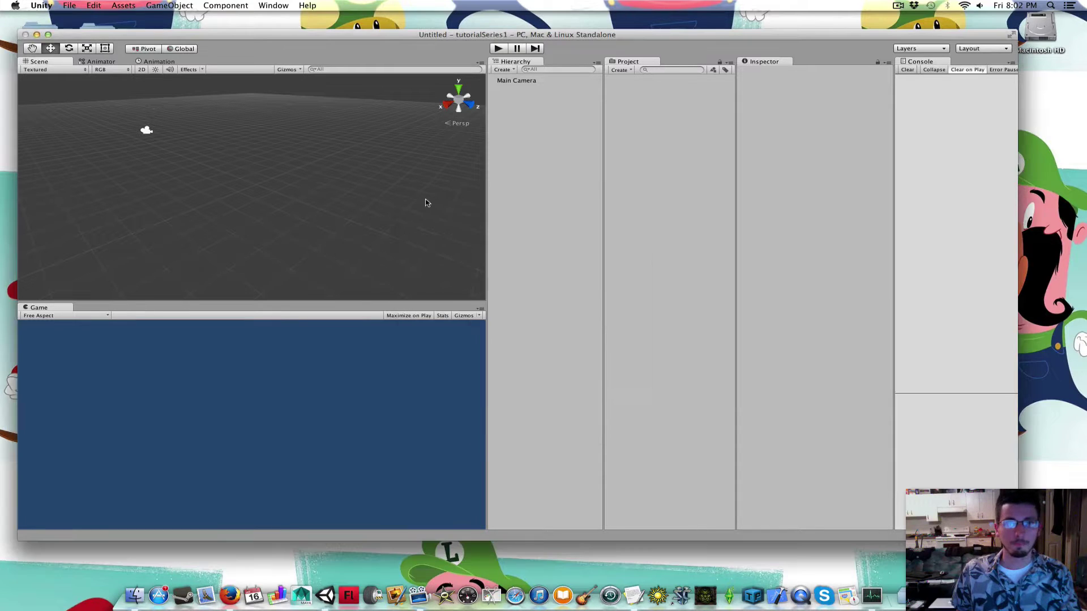
left_click(516, 81)
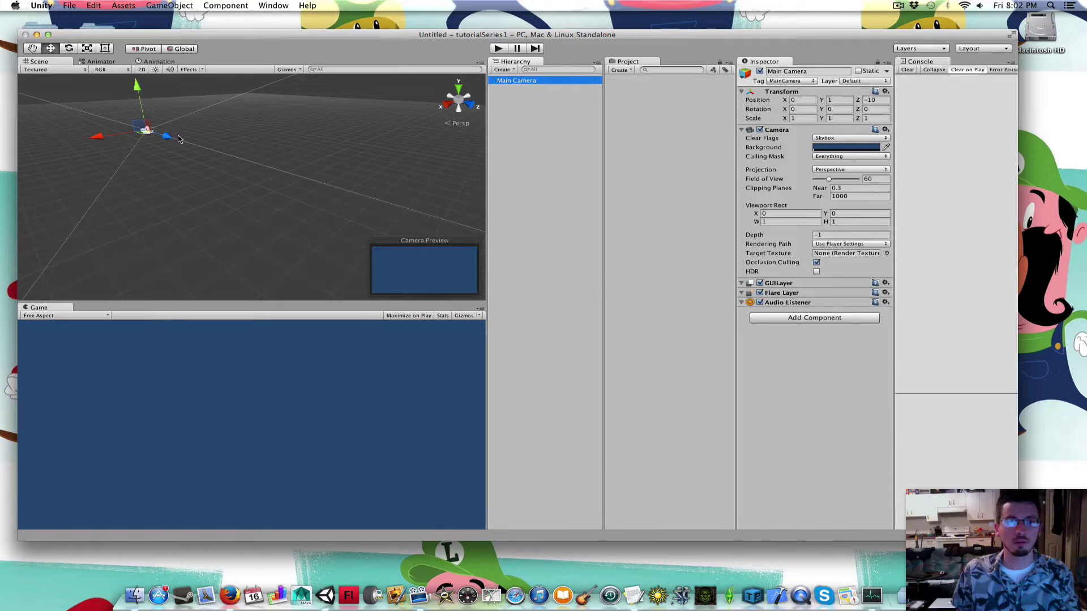
left_click(552, 154)
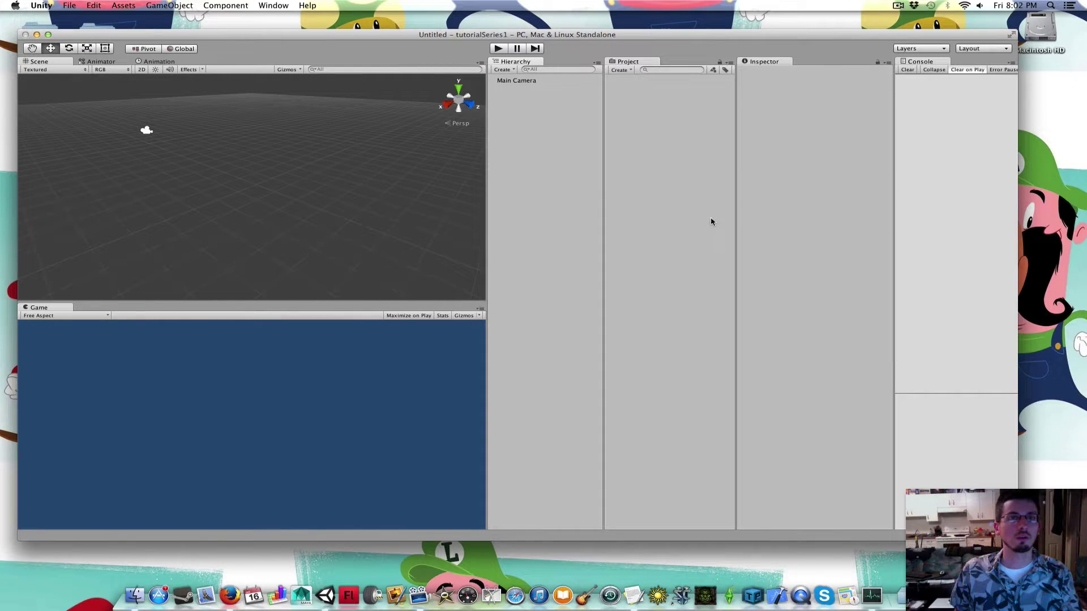
left_click(269, 7)
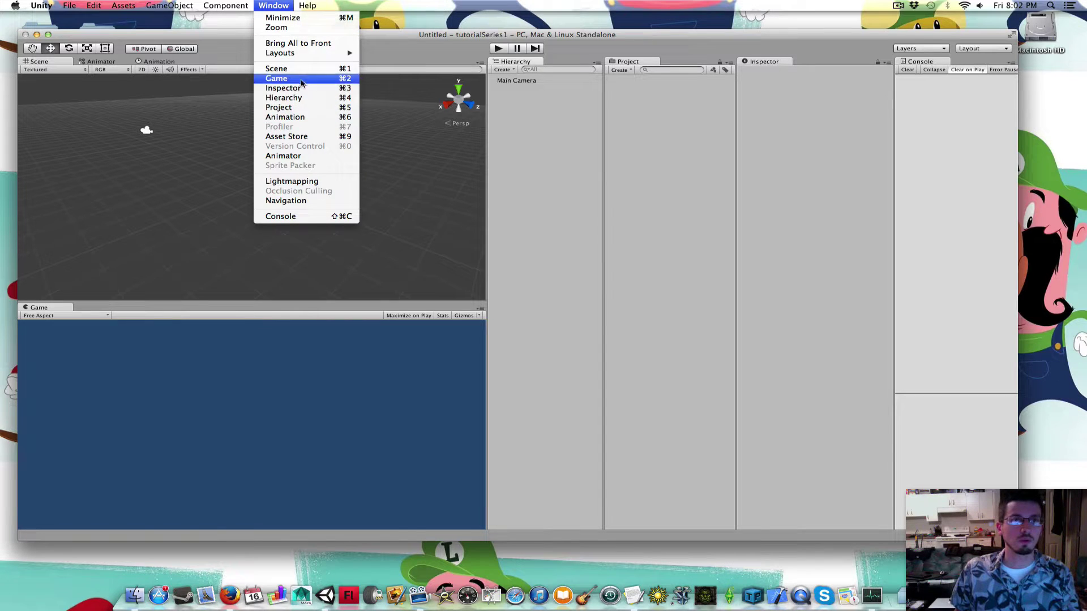
left_click(271, 7)
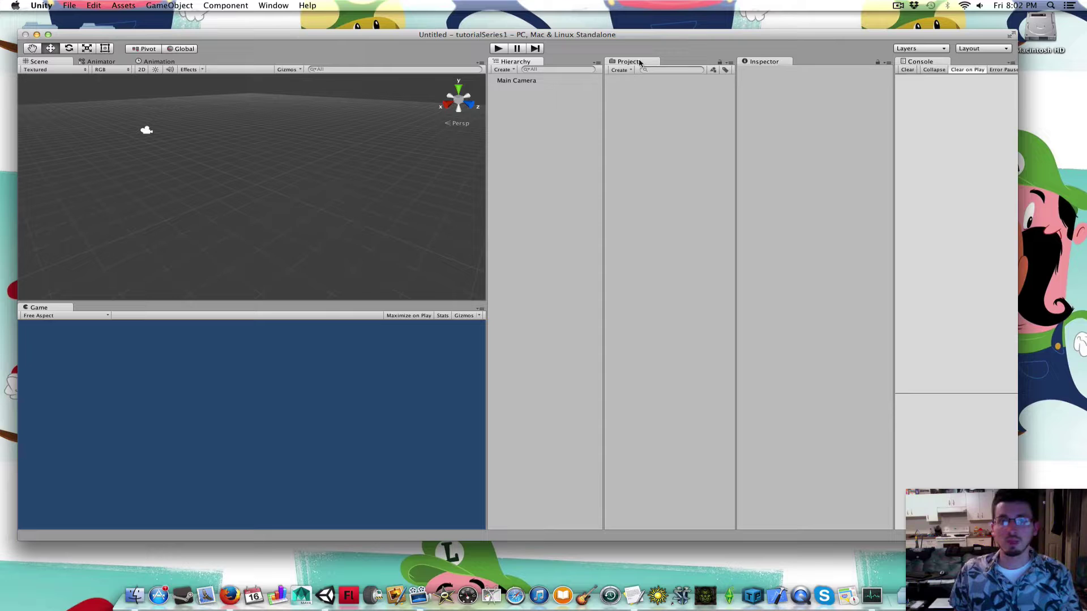
Create a new folder named scenes in the project's Assets.
right_click(654, 99)
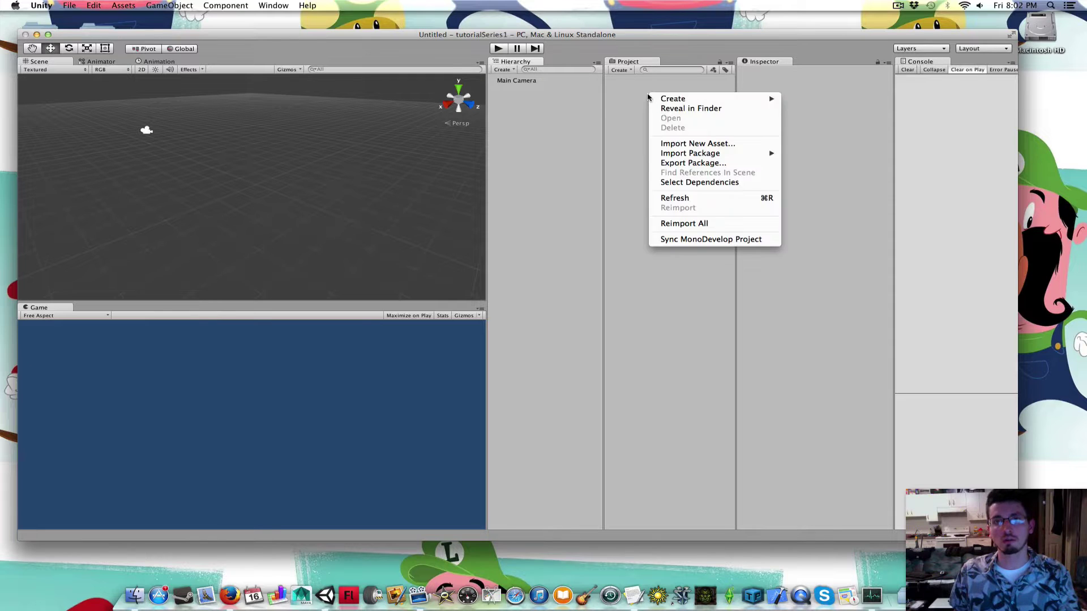
mouse_move(674, 99)
left_click(813, 100)
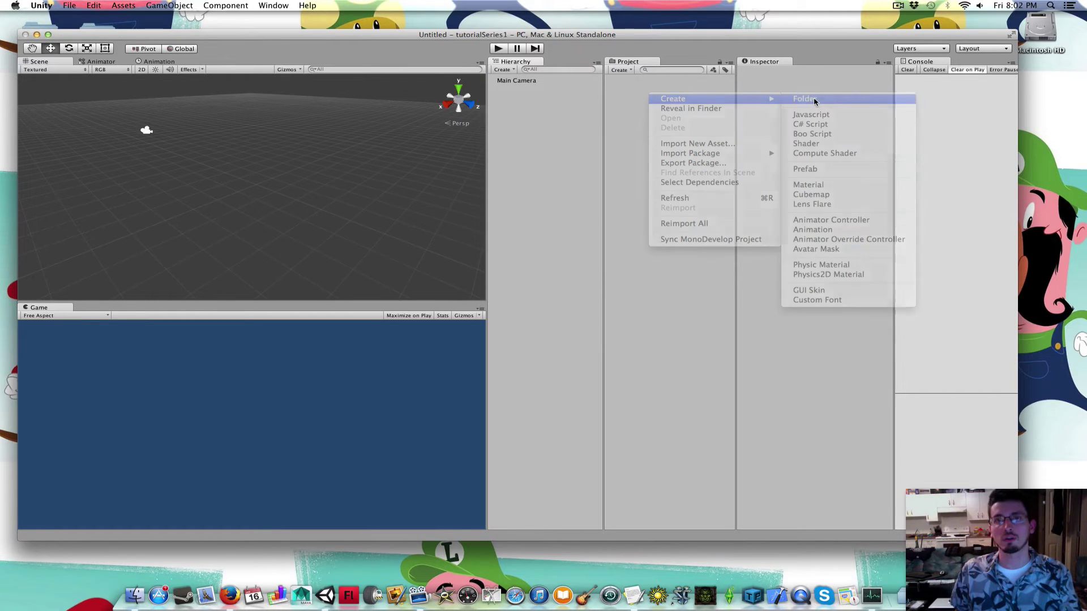
type("scene")
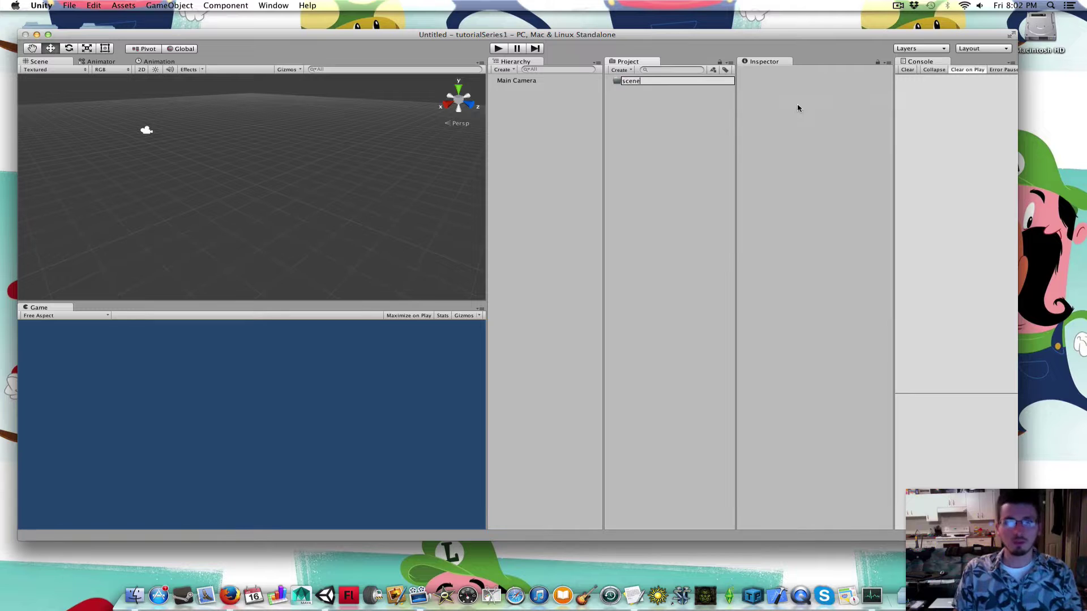
type("s")
key("Return")
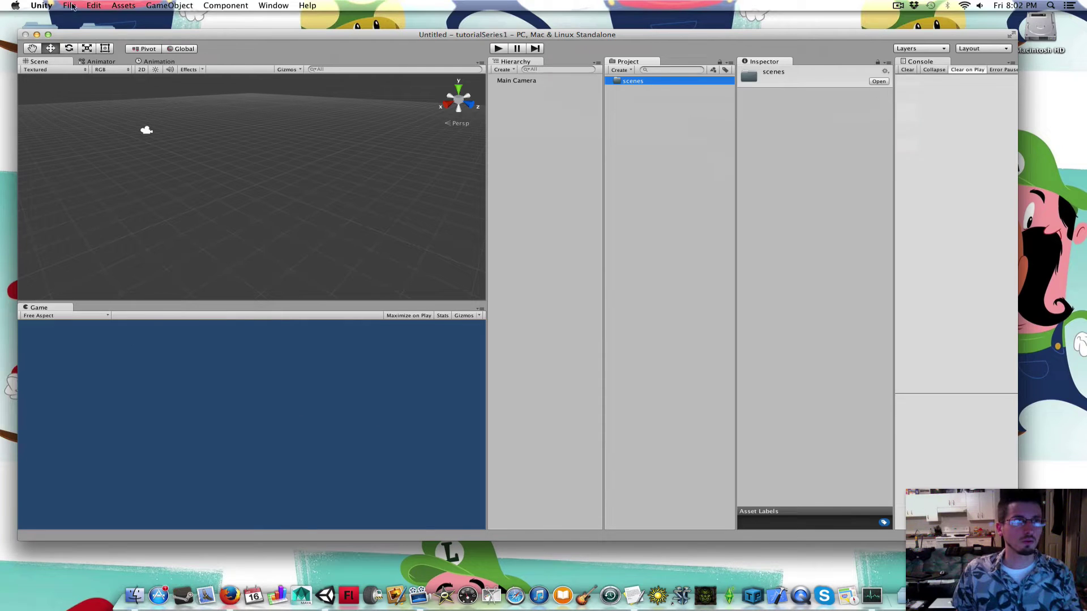
left_click(69, 6)
Save the untitled scene as scene01 inside the scenes folder.
left_click(90, 43)
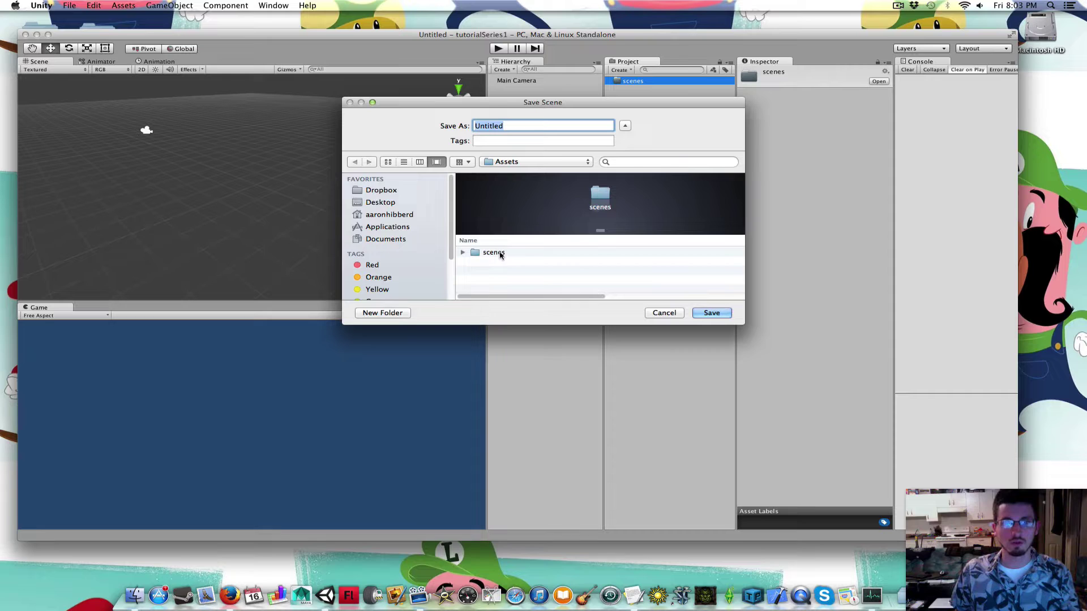
left_click(488, 253)
left_click(517, 128)
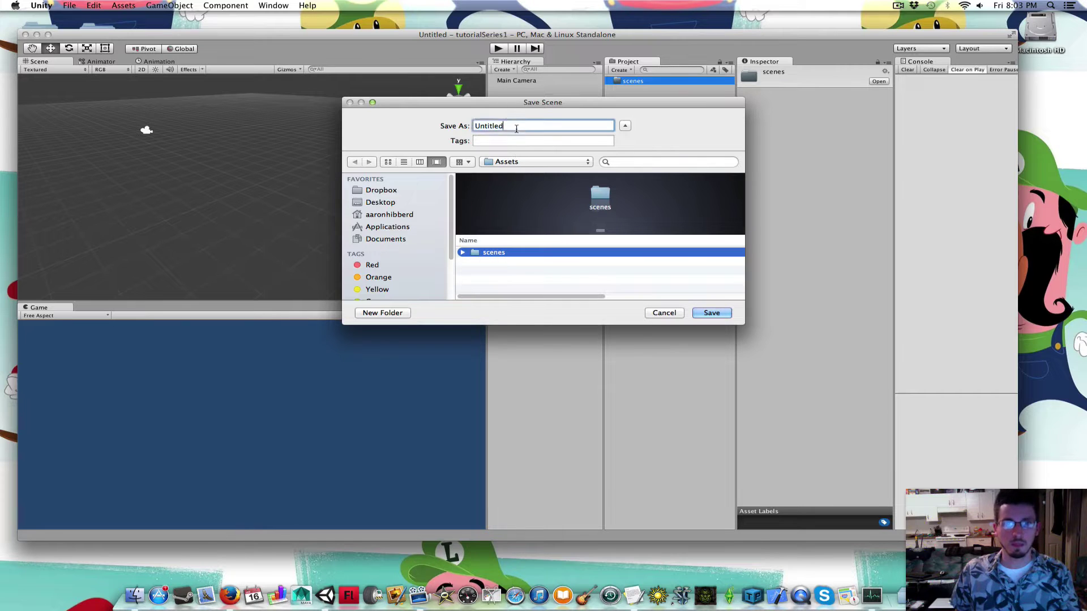
double_click(517, 128)
type("scene01")
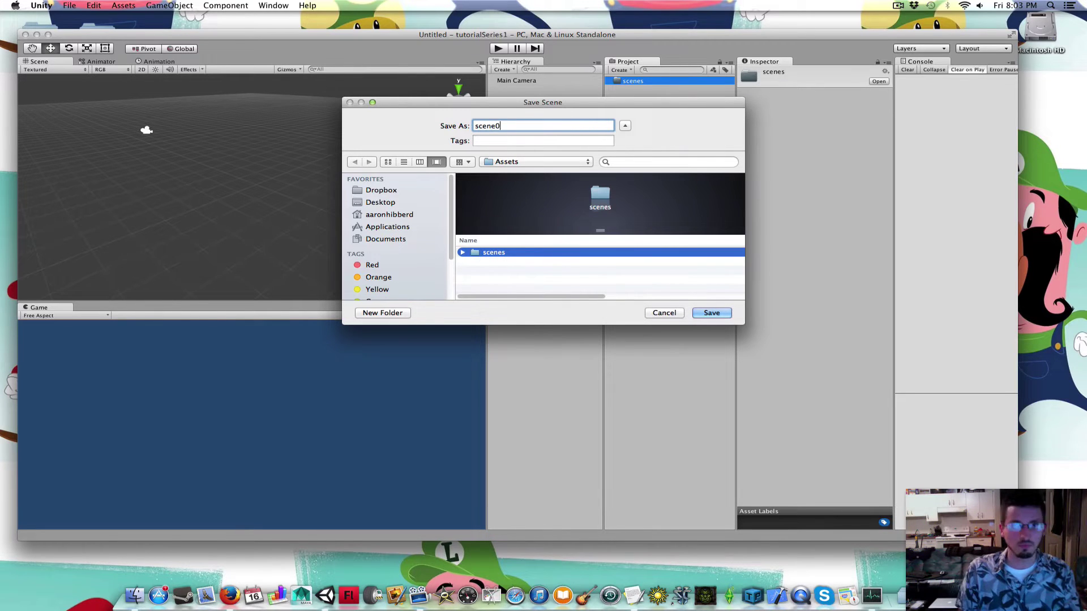
left_click(711, 314)
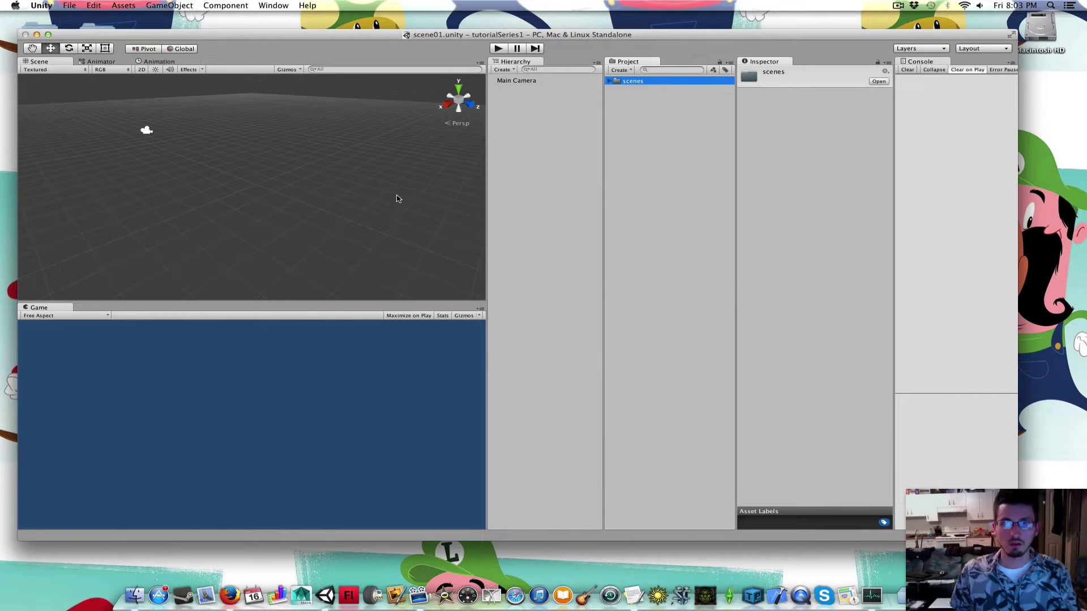
Expand the scenes folder to confirm scene01 is there, then collapse it.
left_click(608, 83)
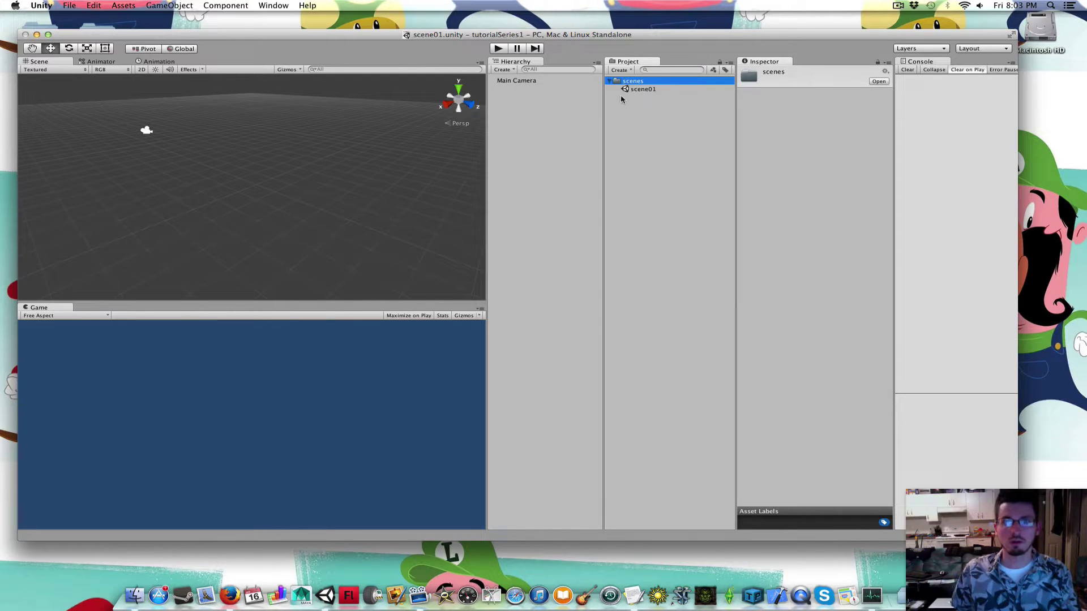
left_click(635, 91)
left_click(609, 82)
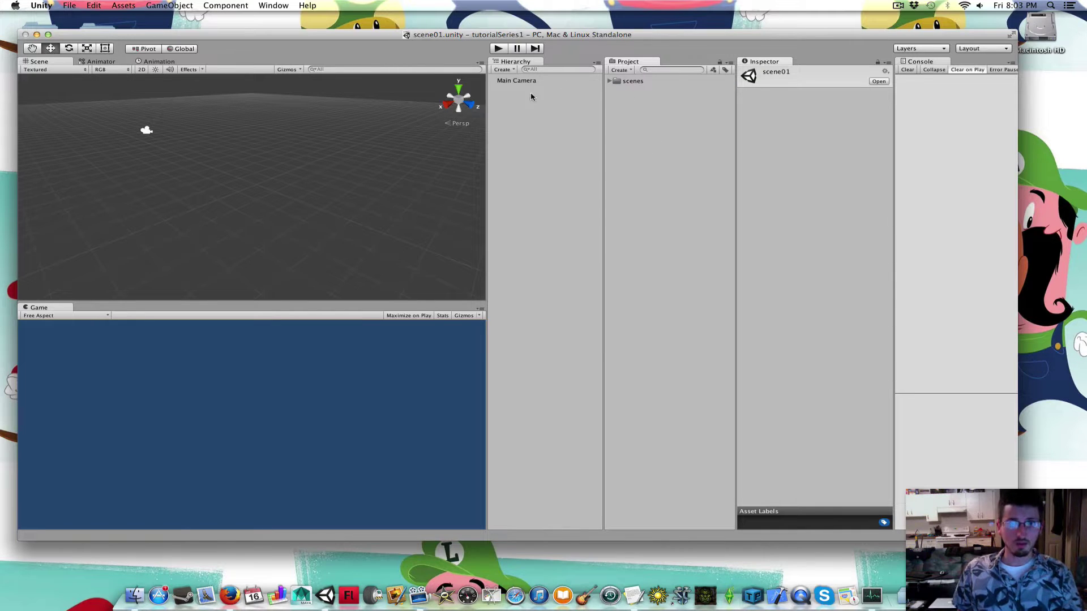
left_click(520, 115)
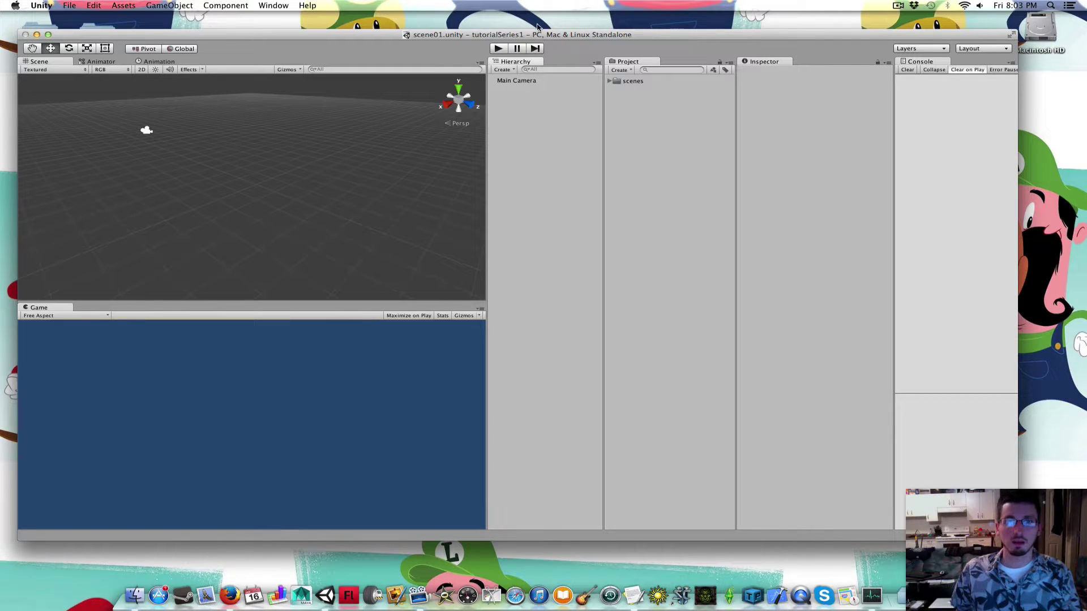
left_click(527, 81)
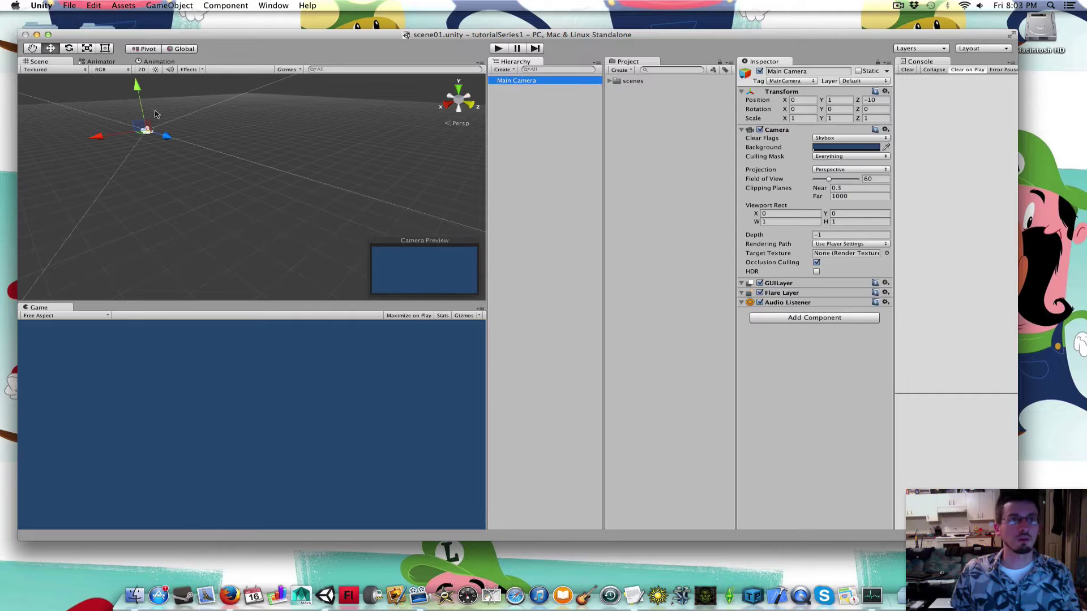
left_click(559, 117)
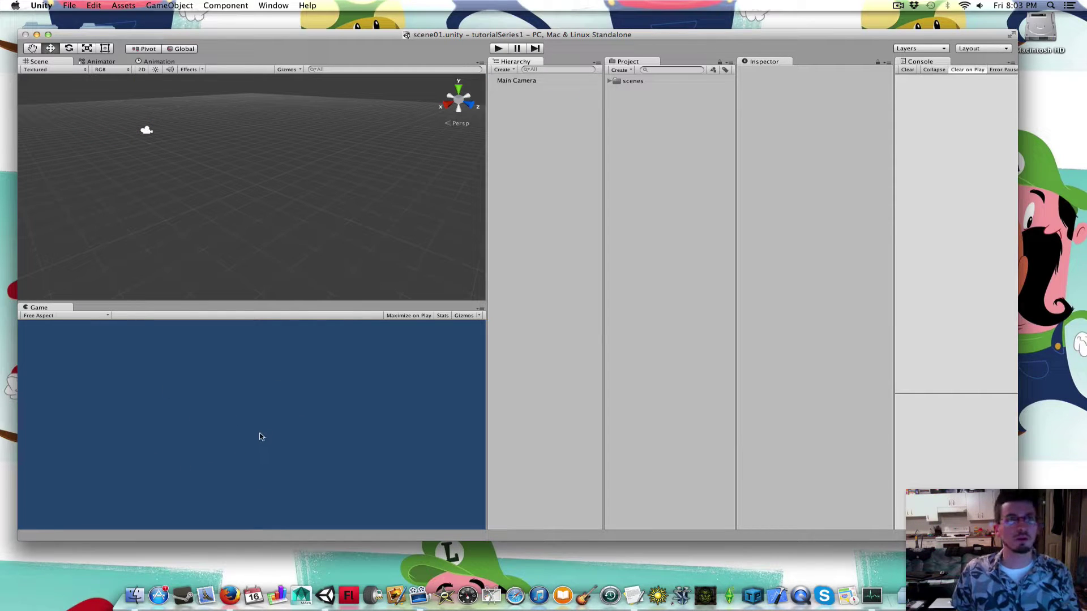
left_click(273, 5)
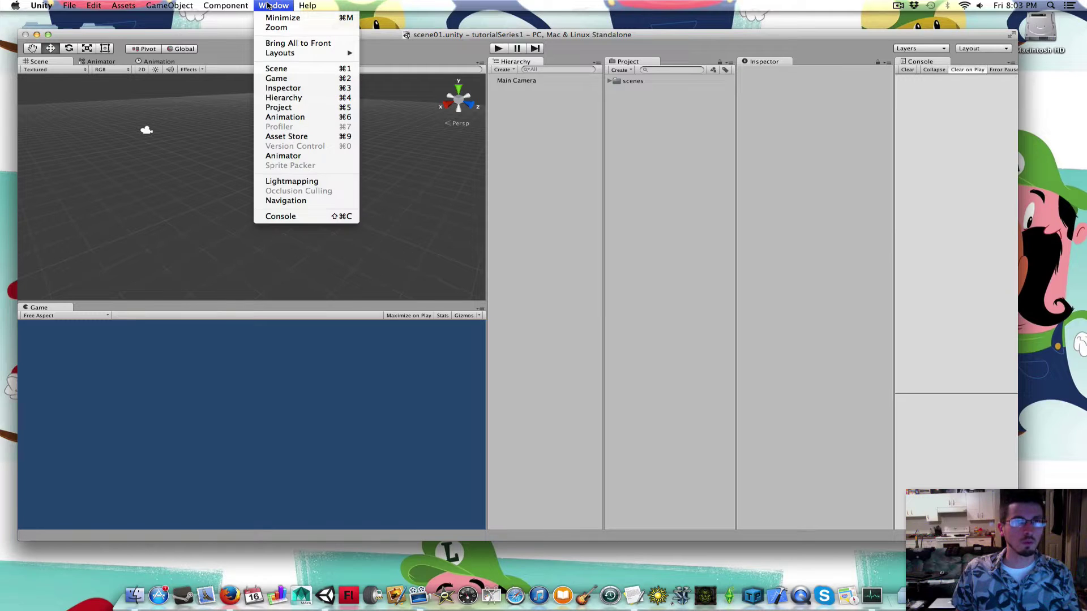
left_click(281, 79)
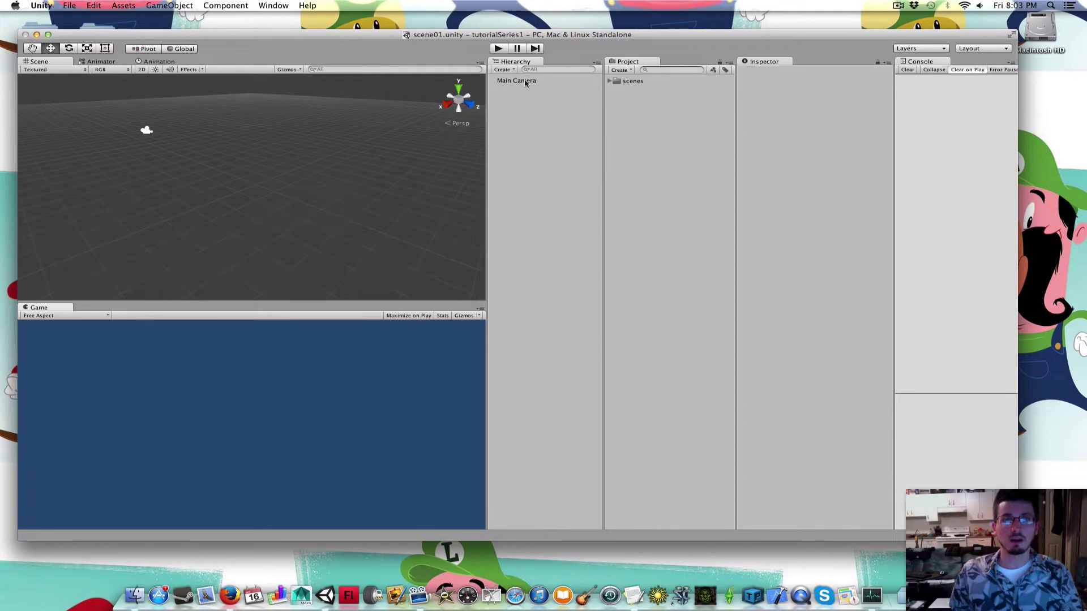
Add an empty GameObject to the hierarchy and rename it player.
right_click(509, 106)
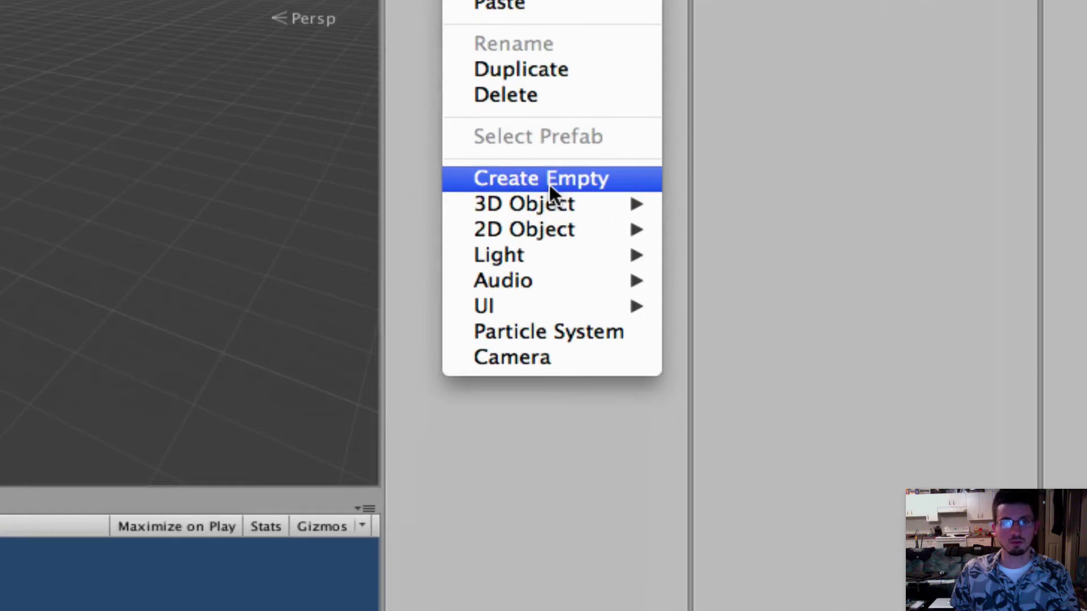
left_click(559, 181)
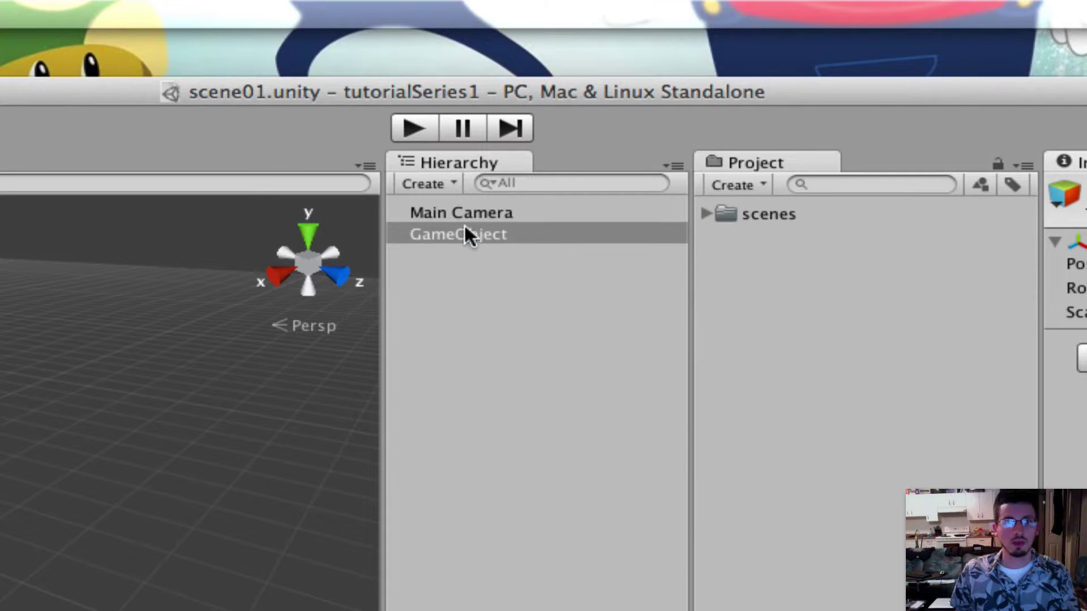
left_click(469, 232)
left_click(473, 233)
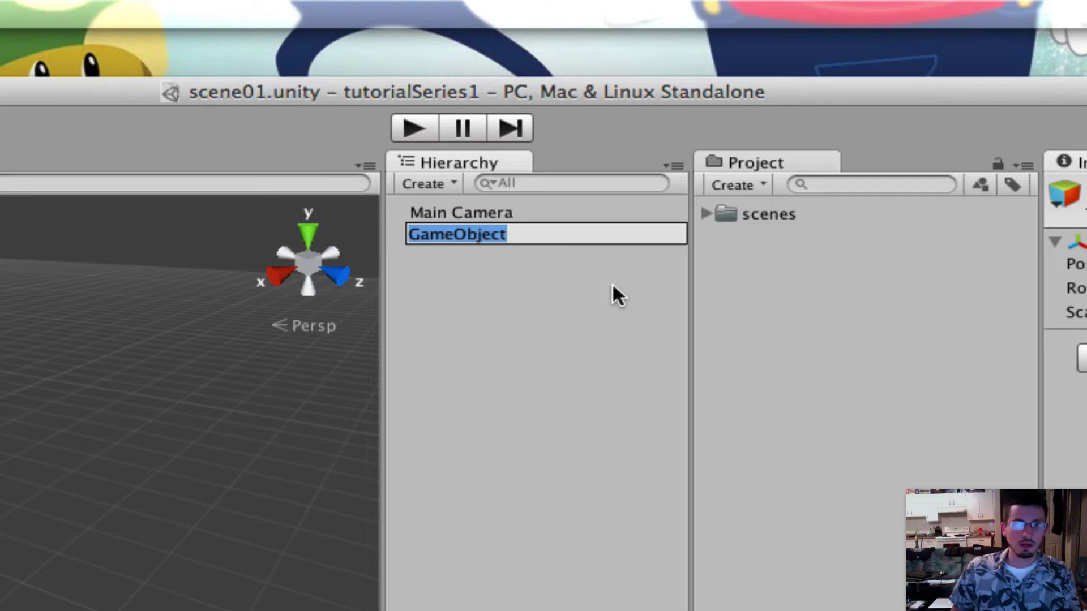
type("player")
key("Return")
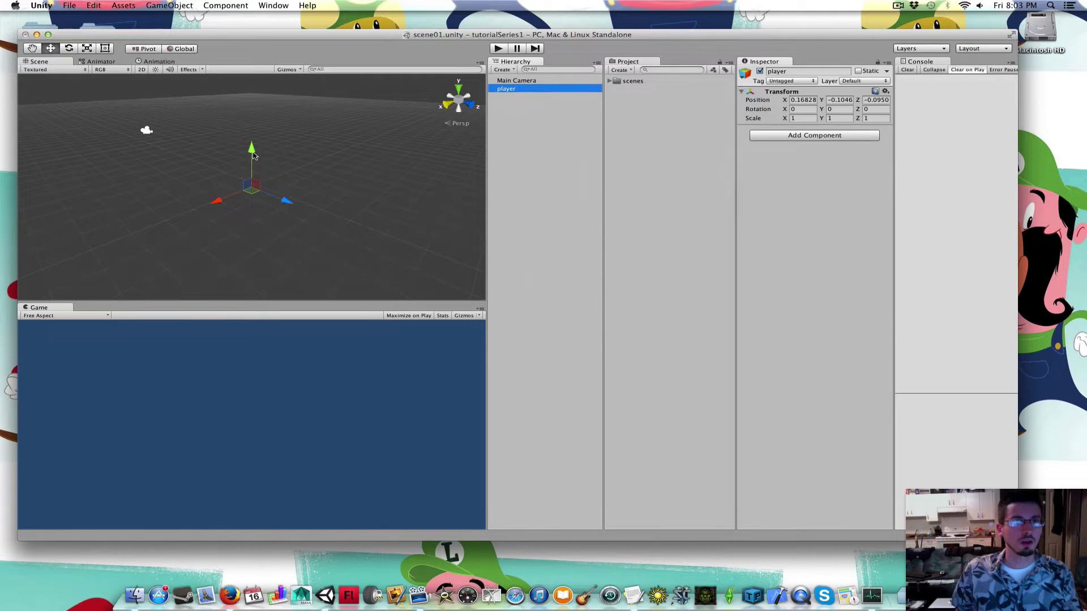
left_click_drag(252, 156, 253, 101)
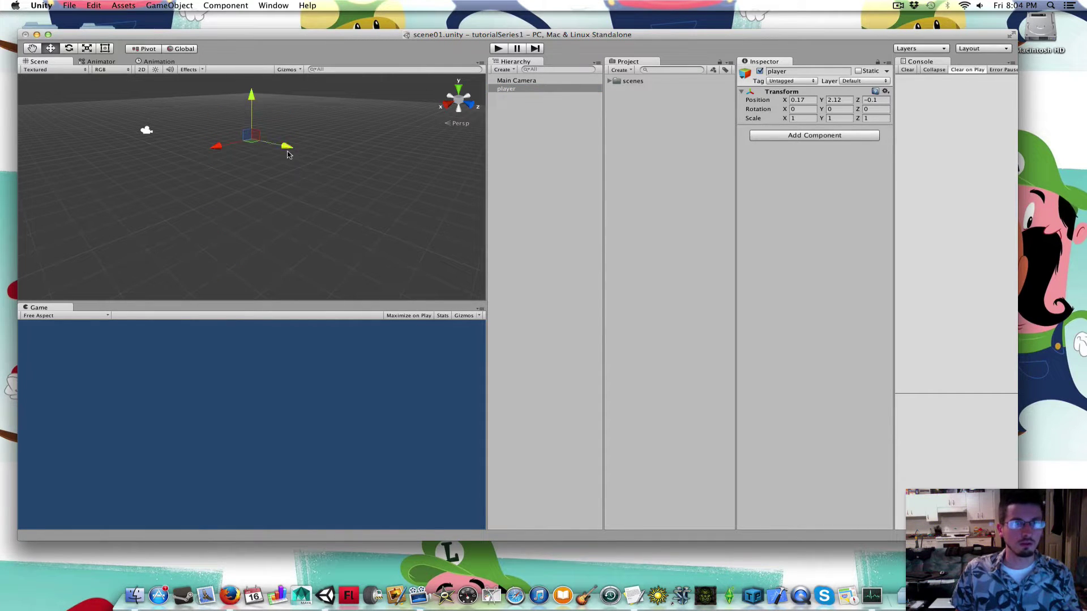
left_click_drag(287, 154, 320, 172)
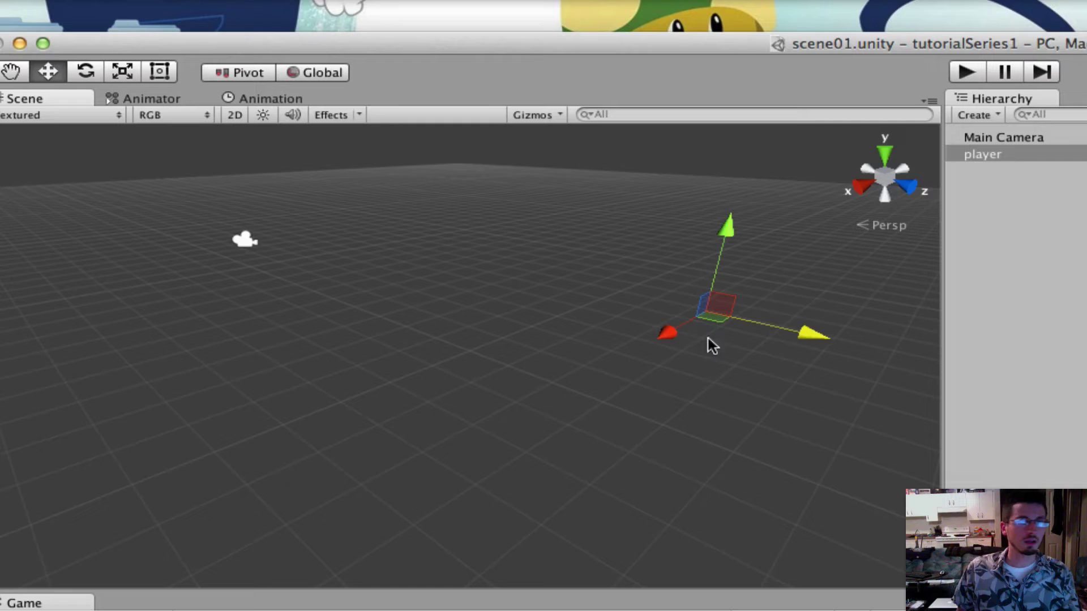
left_click_drag(673, 335, 425, 359)
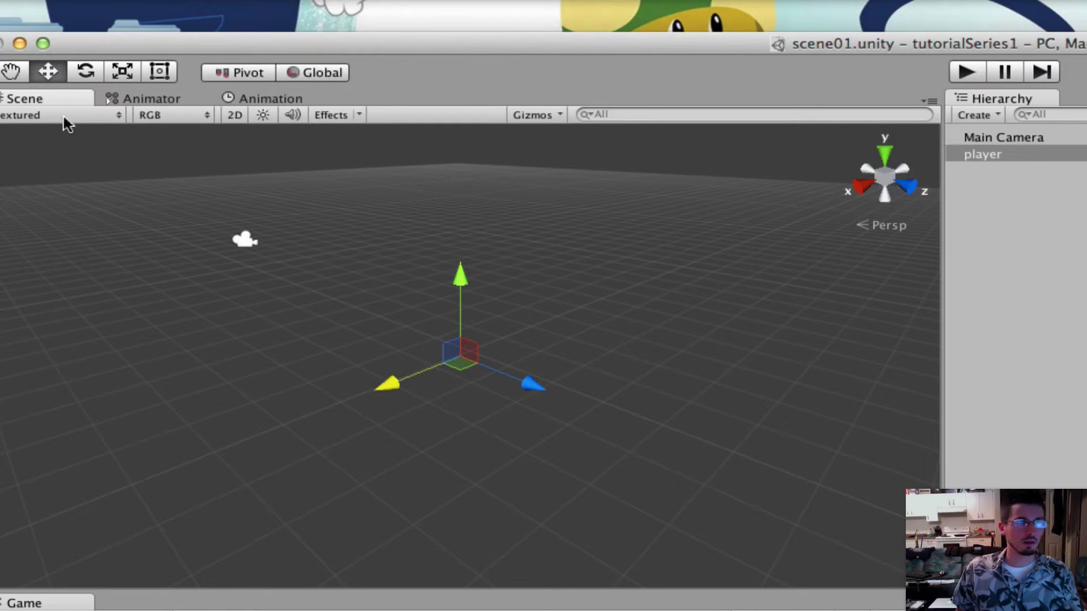
left_click(12, 71)
left_click_drag(410, 395, 521, 403)
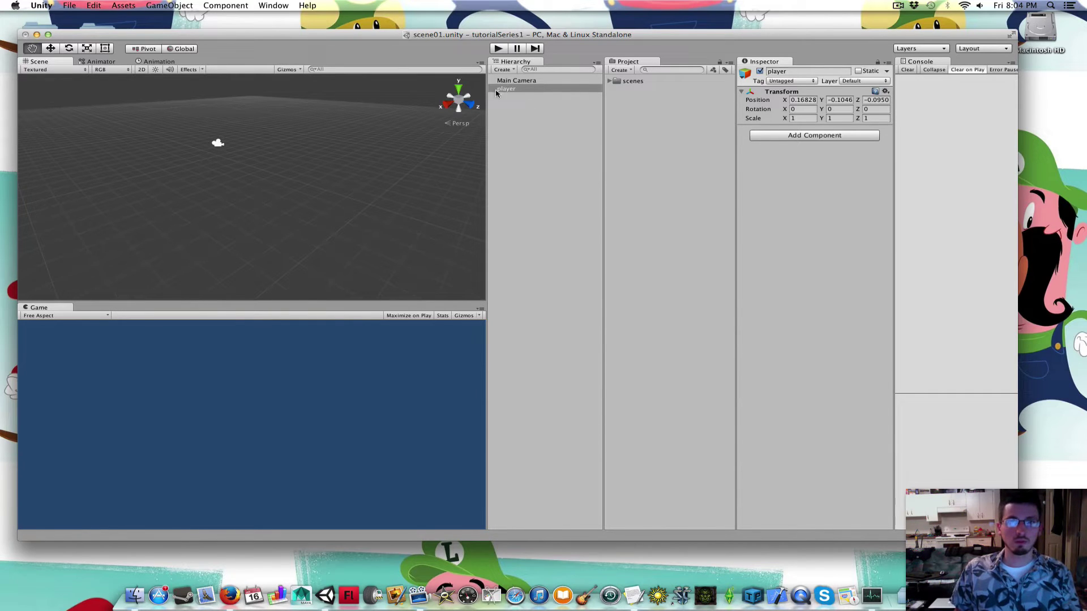
left_click(514, 89)
left_click(50, 49)
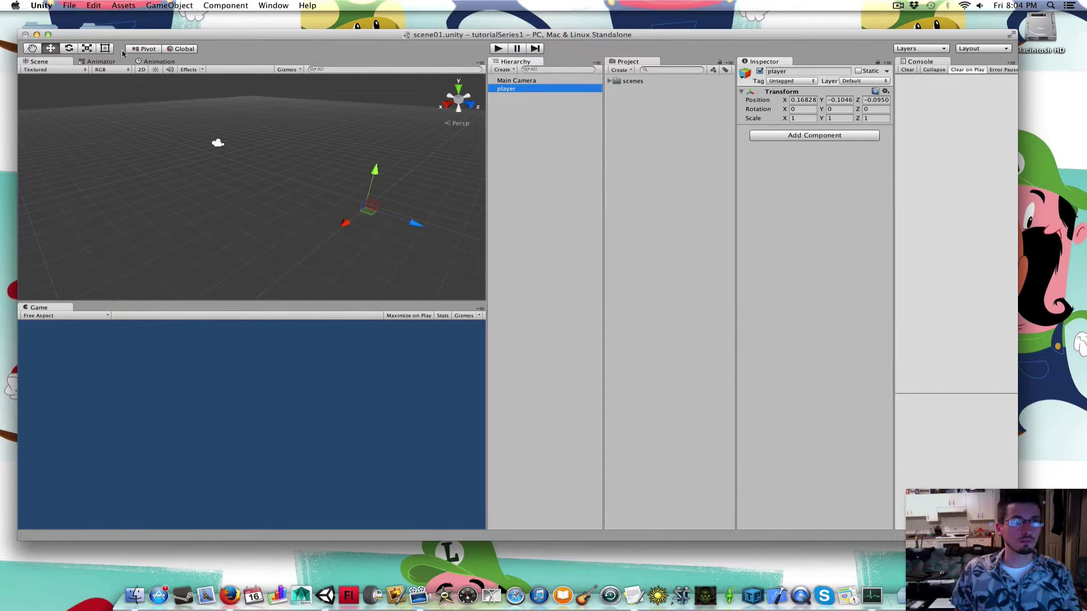
left_click(509, 81)
left_click(509, 89)
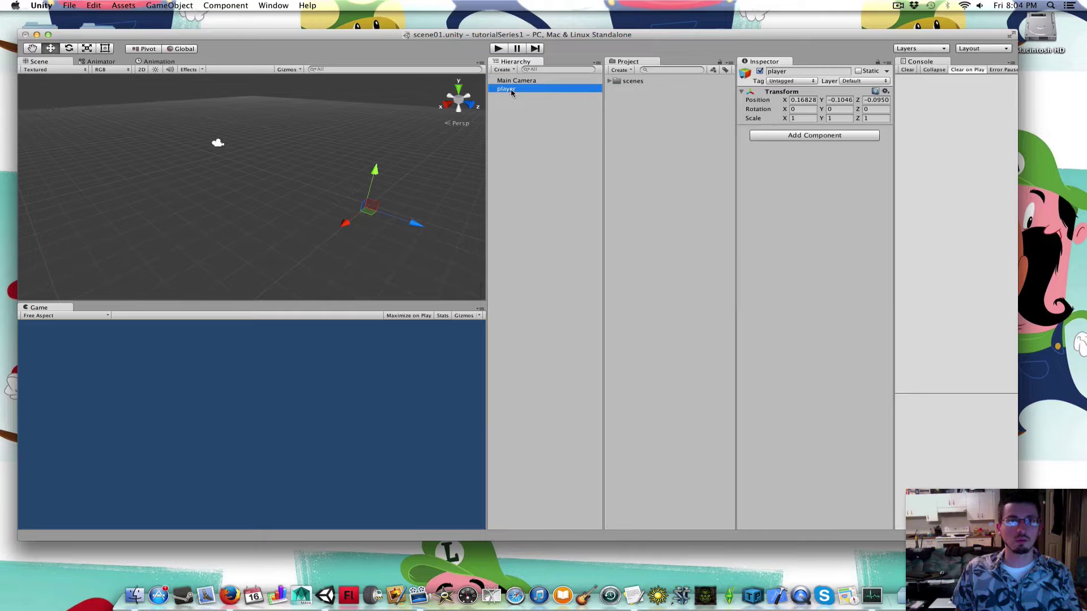
middle_click_drag(103, 122, 492, 170)
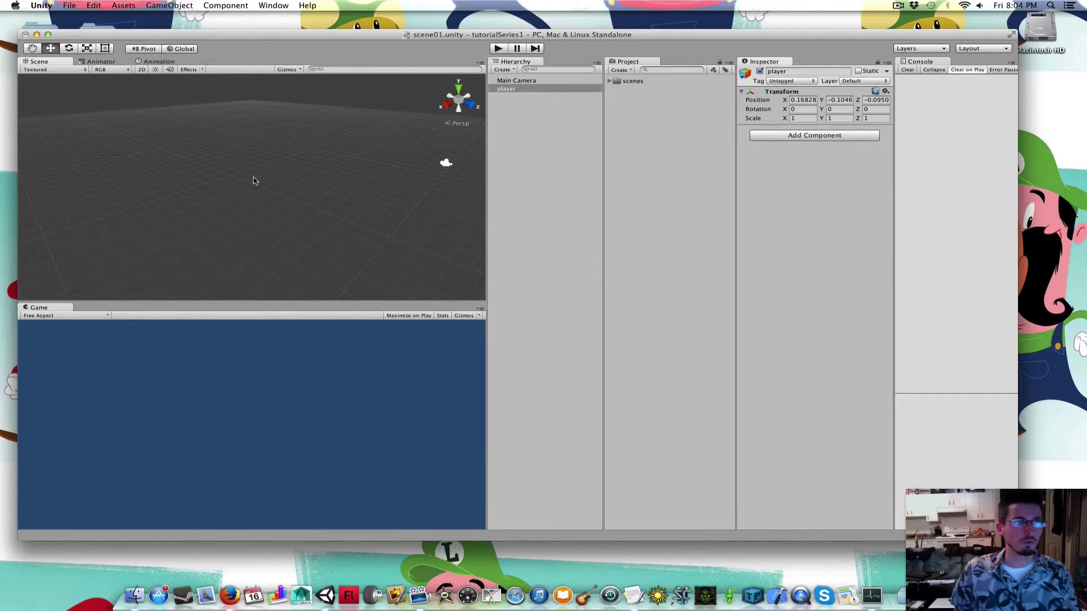
key("f")
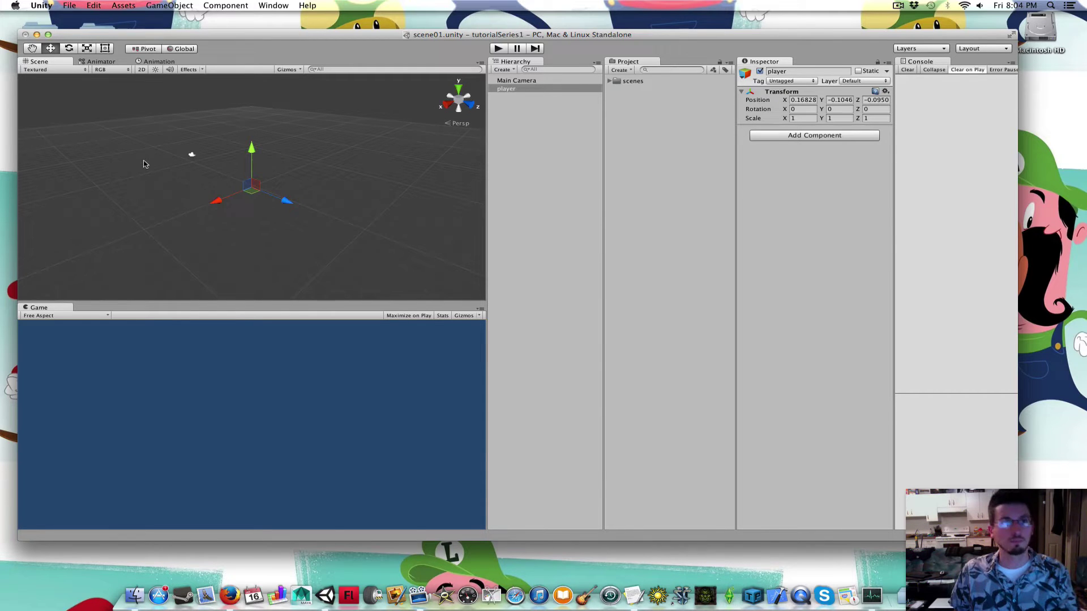
left_click_drag(121, 145, 316, 127, "alt")
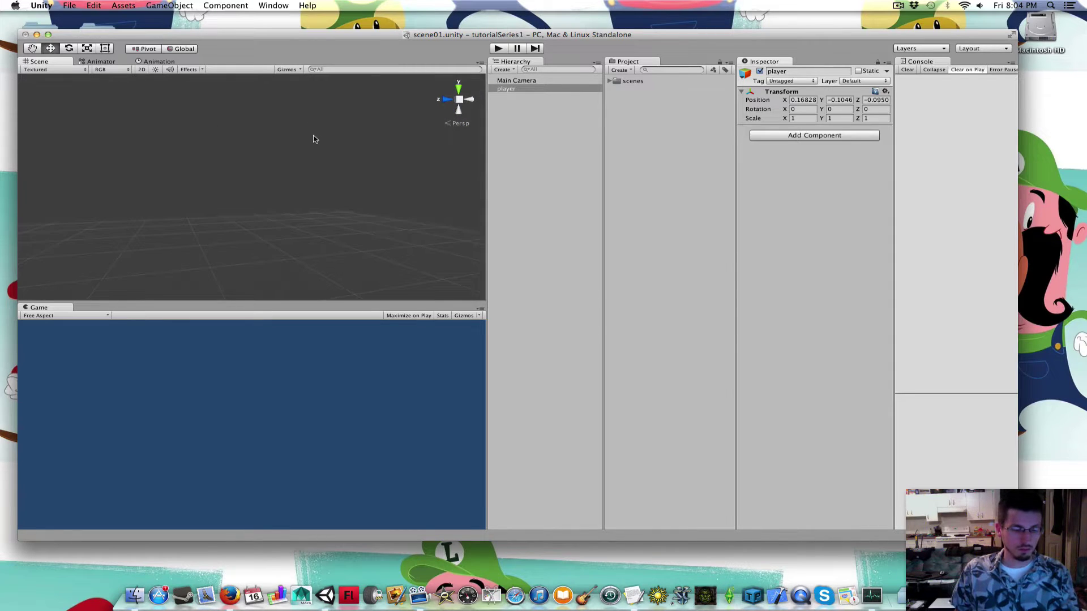
key("f")
left_click_drag(255, 145, 373, 134, "alt")
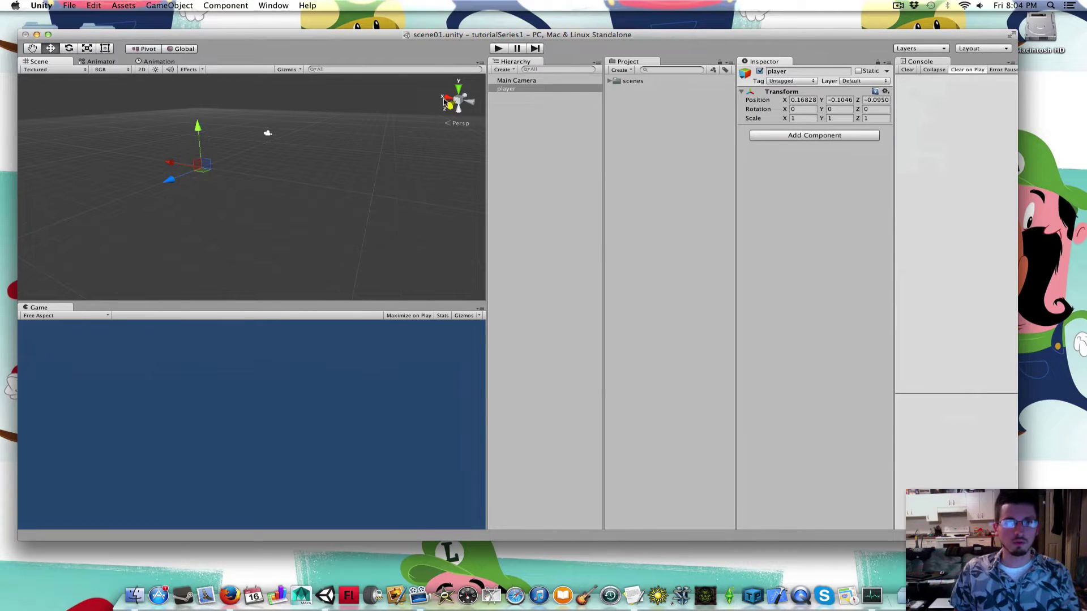
left_click(450, 105)
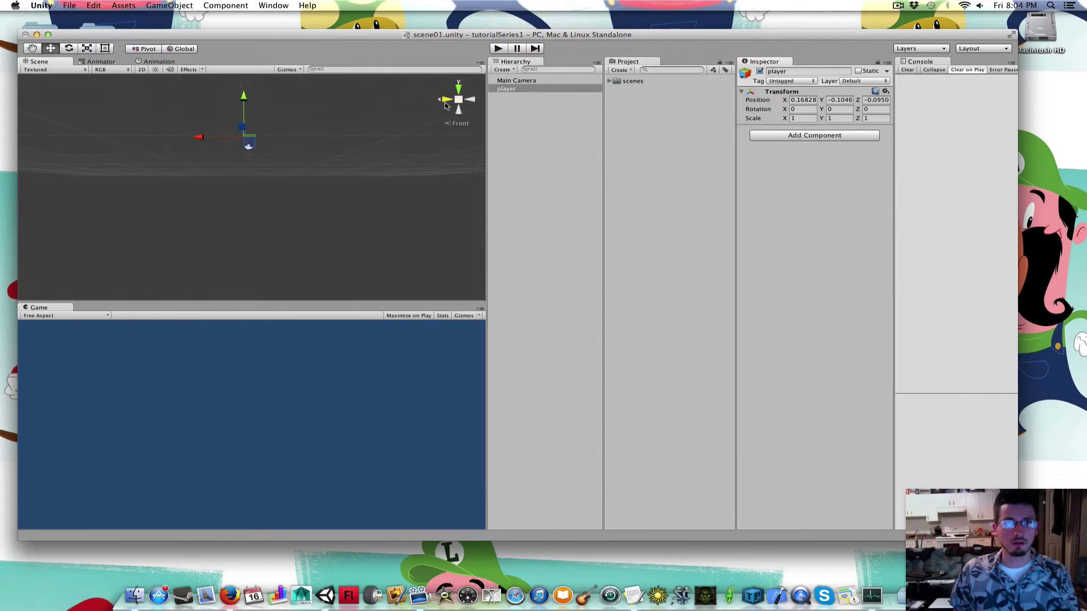
left_click(458, 89)
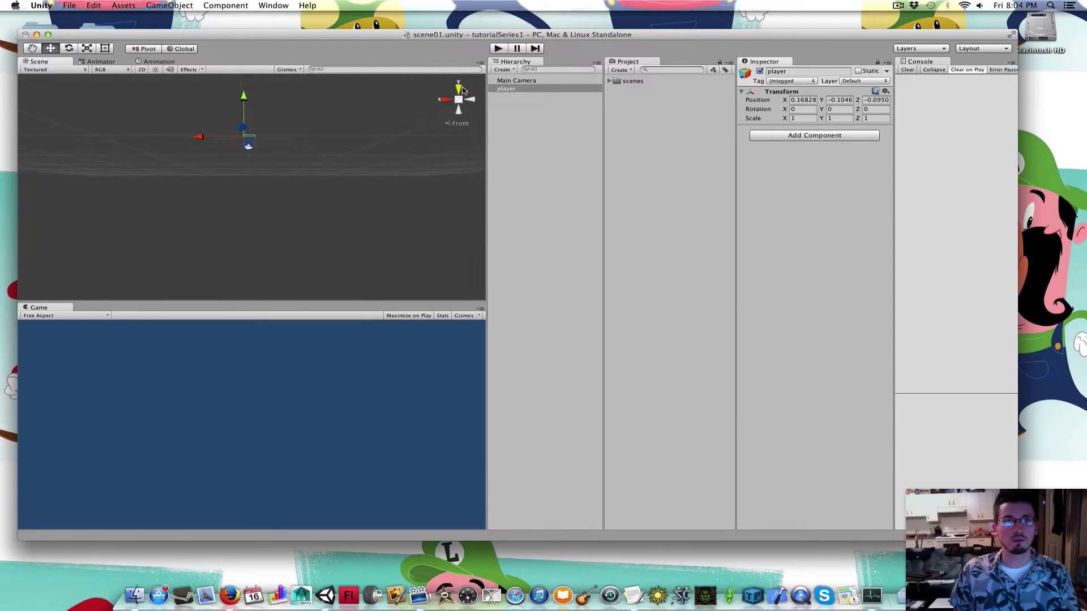
left_click(459, 108)
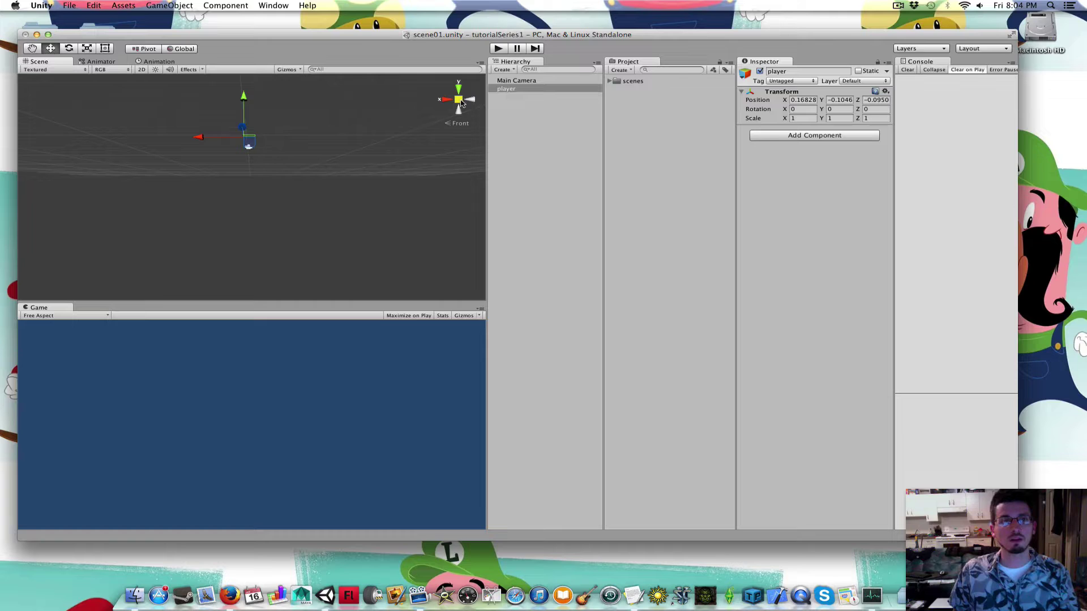
left_click(460, 101)
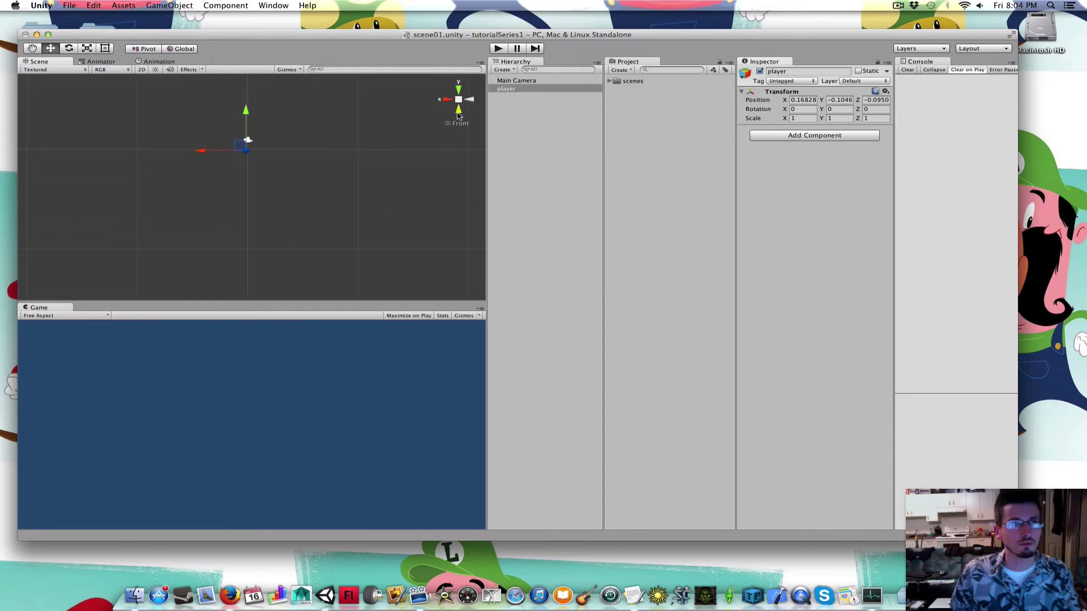
left_click(459, 101)
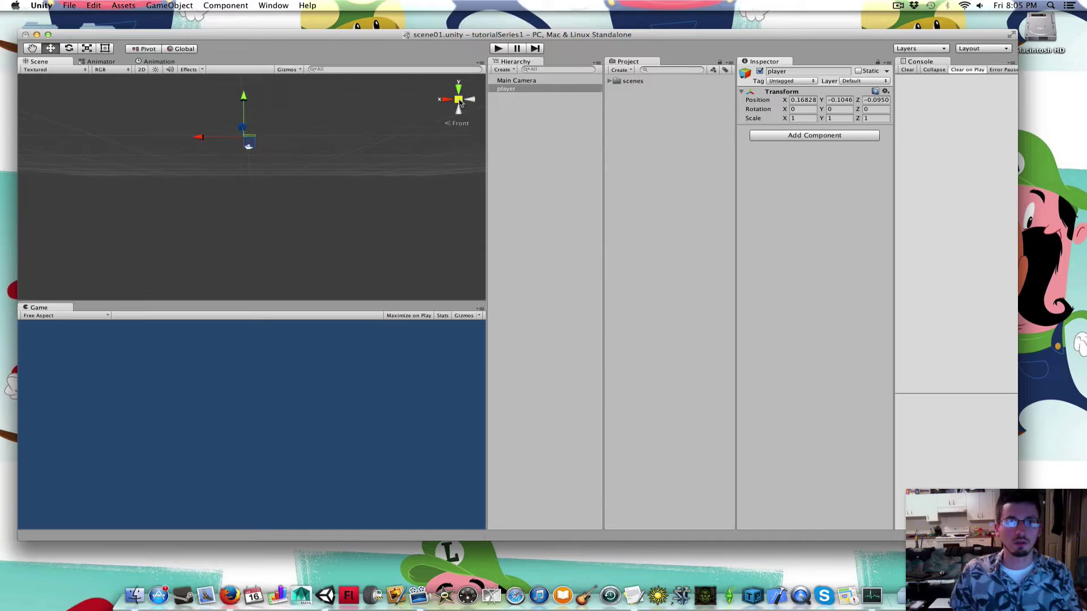
left_click_drag(396, 109, 371, 140, "alt")
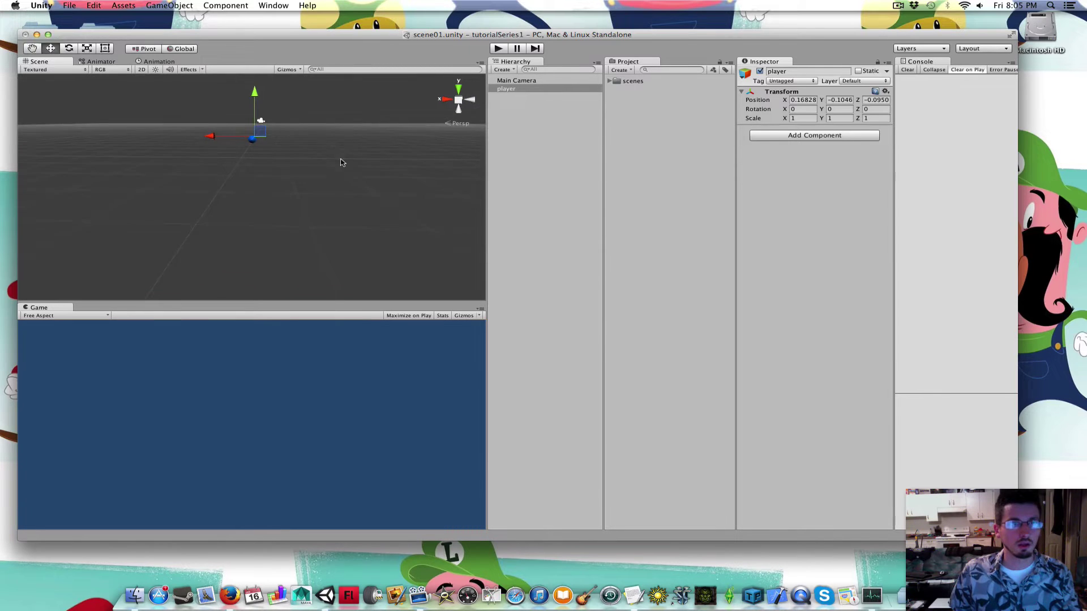
left_click_drag(340, 162, 322, 206, "alt")
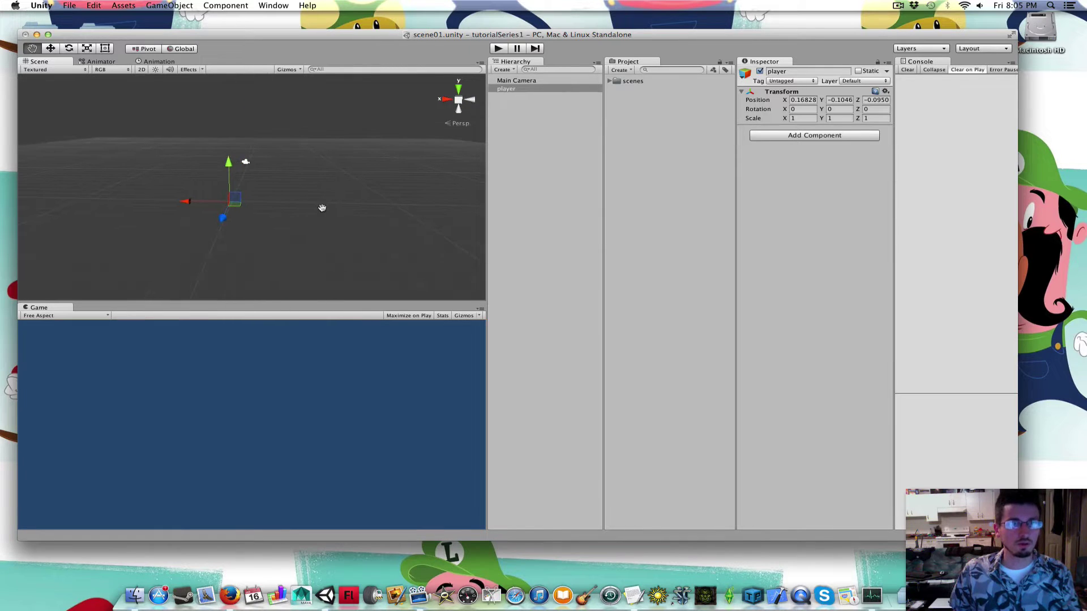
left_click(447, 103)
left_click(471, 103)
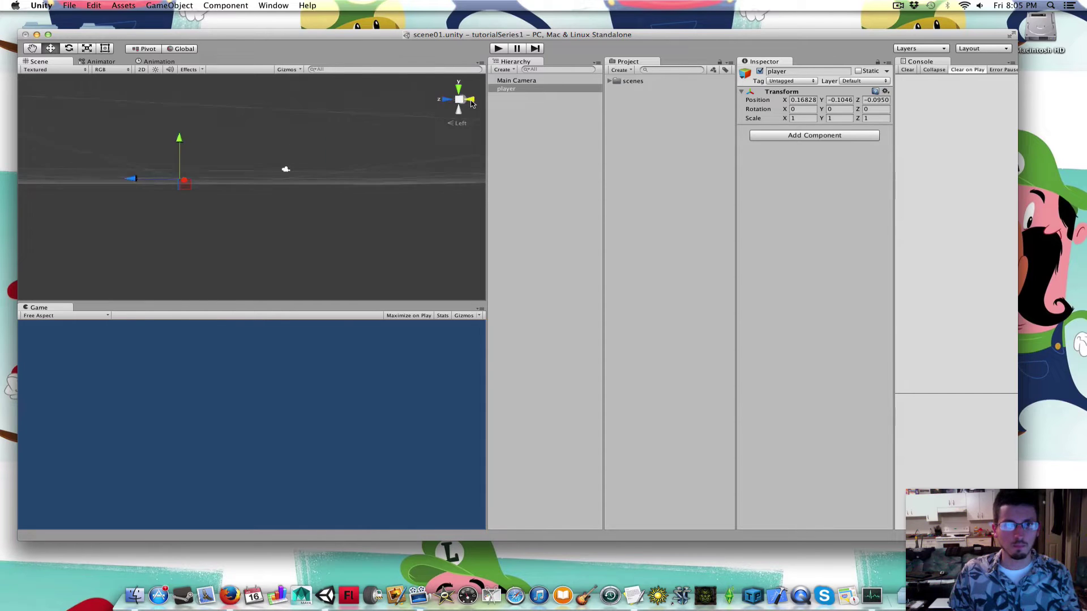
left_click(471, 103)
left_click(472, 103)
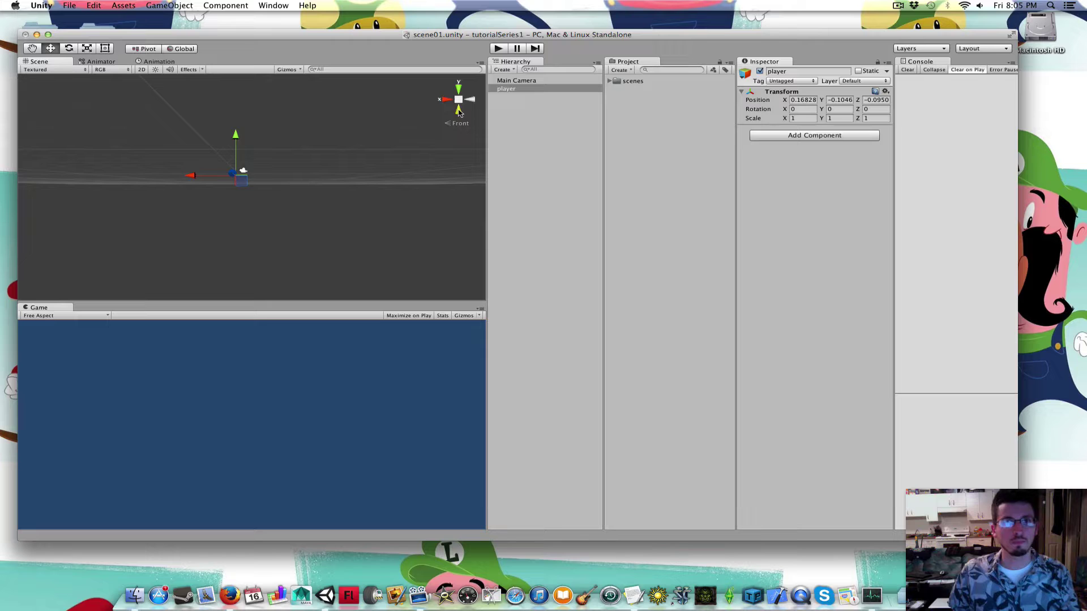
left_click_drag(257, 121, 312, 174, "alt")
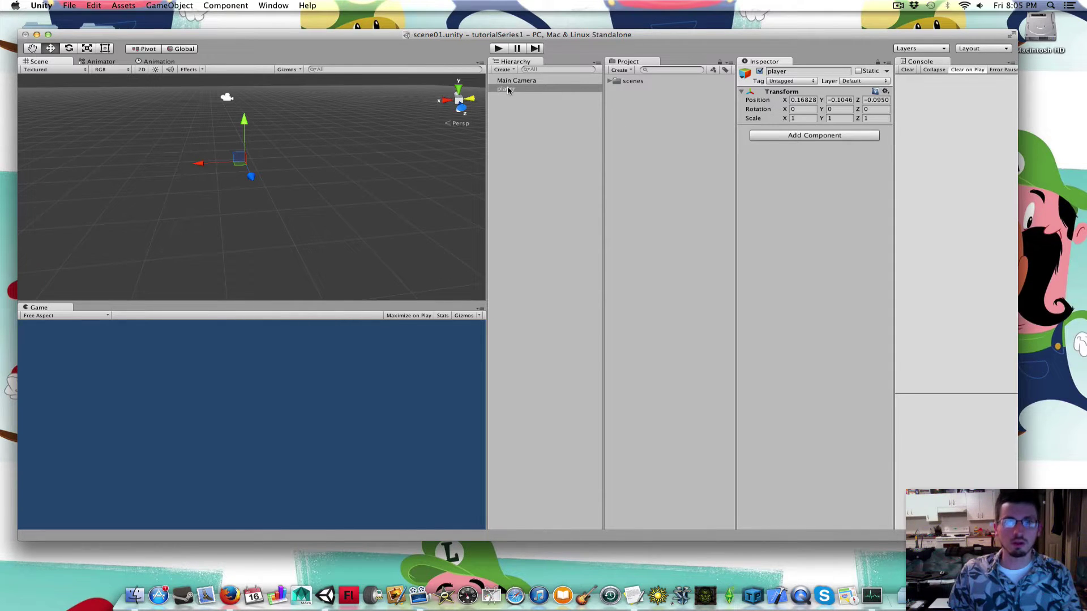
Add a Sphere under player, undoing a test X move so it stays at 0, 0, 0.
right_click(508, 89)
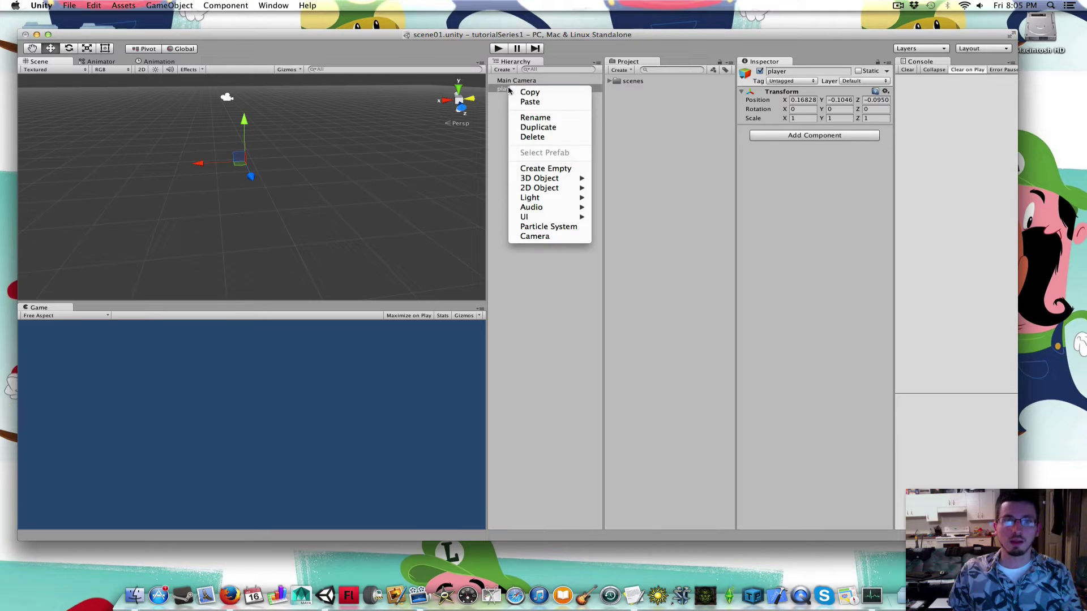
mouse_move(553, 182)
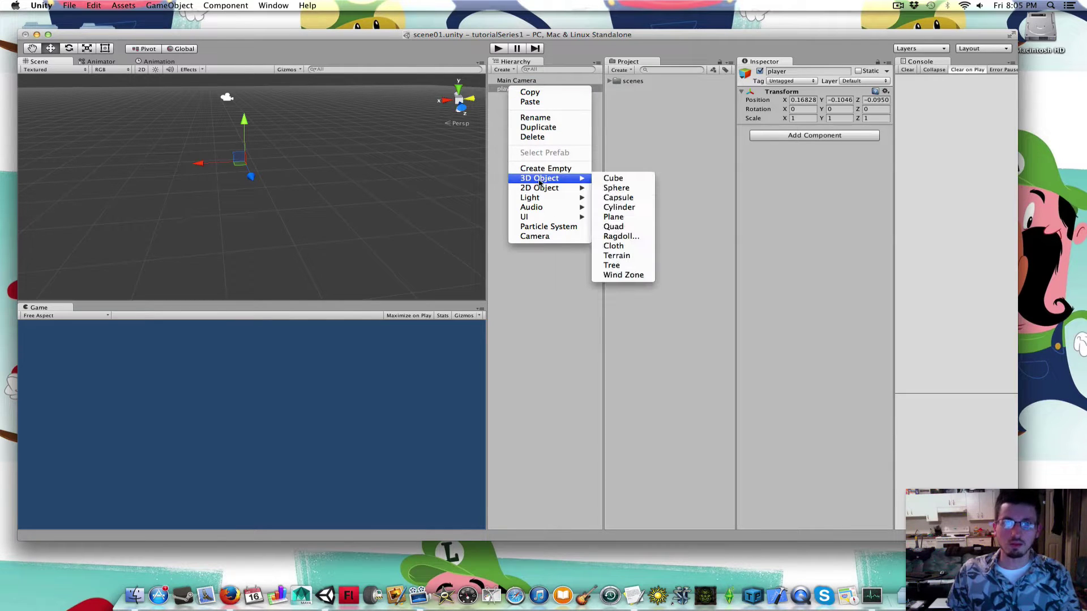
left_click(634, 191)
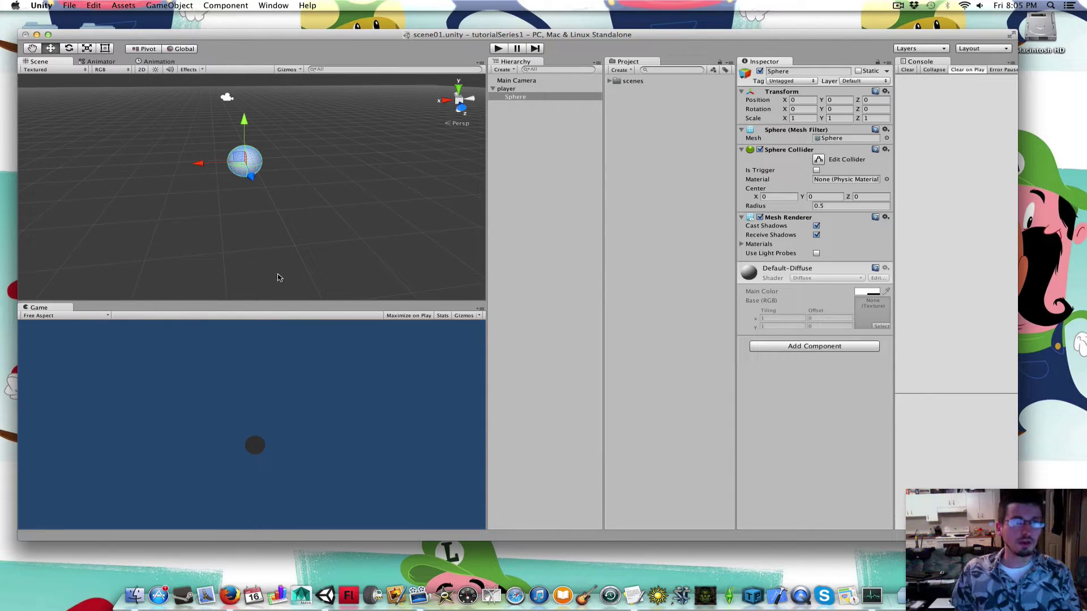
mouse_move(191, 167)
left_mouse_down()
mouse_move(354, 161)
mouse_move(57, 169)
mouse_move(348, 154)
mouse_move(187, 162)
left_mouse_up()
key("super+z")
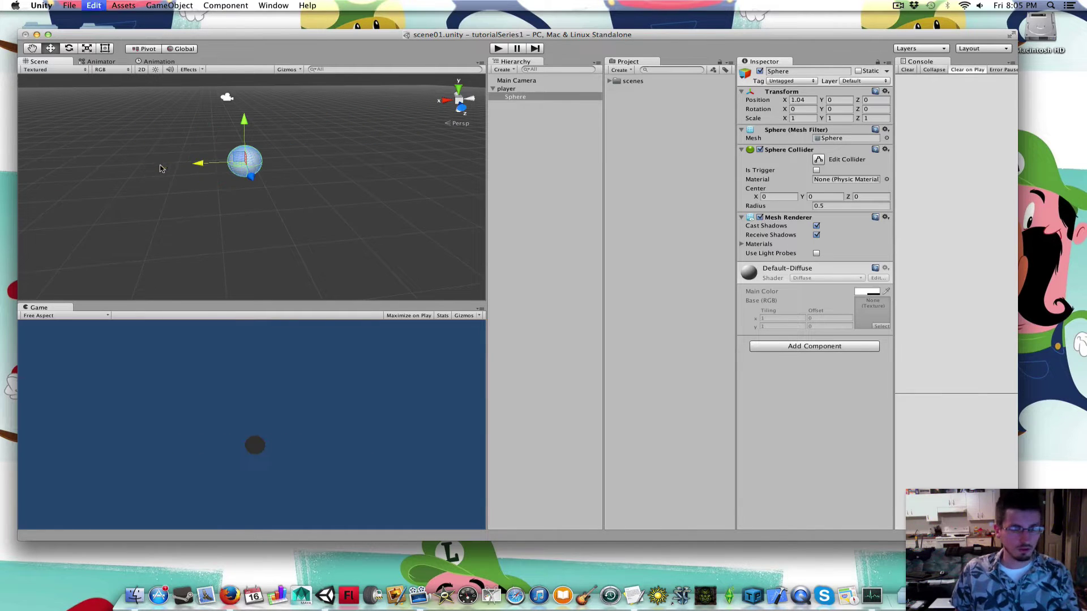
Select the Main Camera and view it from the right side, panning to centre it.
left_click(506, 82)
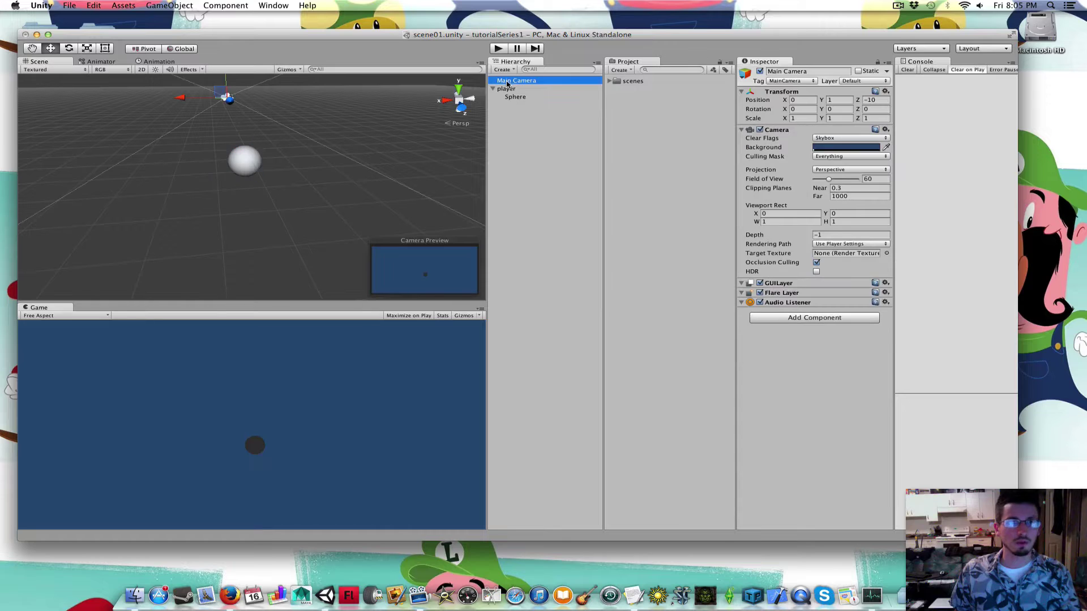
left_click(445, 100)
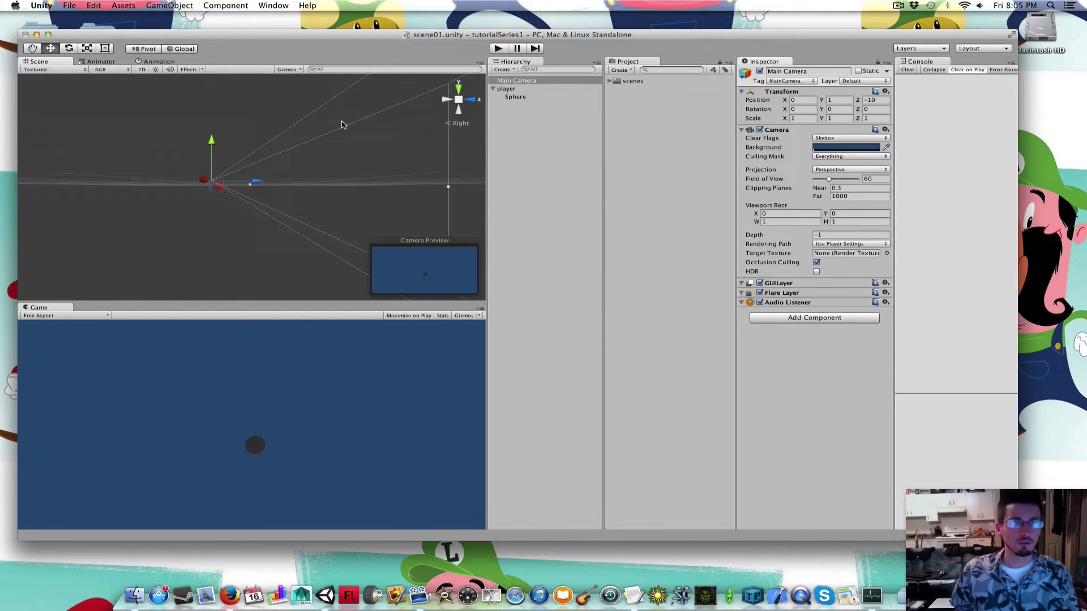
left_click_drag(343, 171, 211, 230)
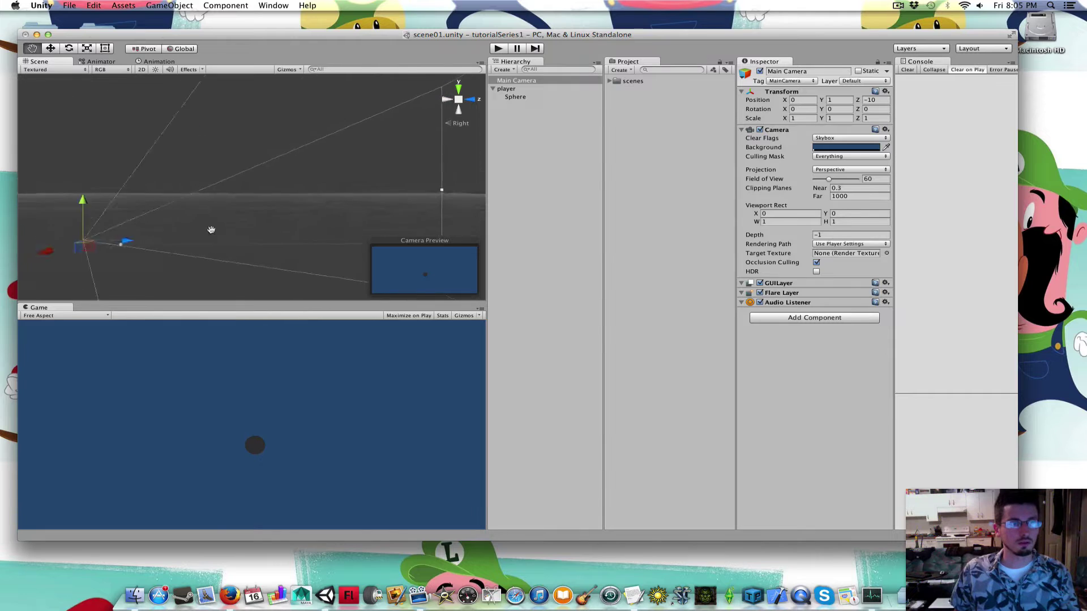
middle_click_drag(211, 229, 224, 215)
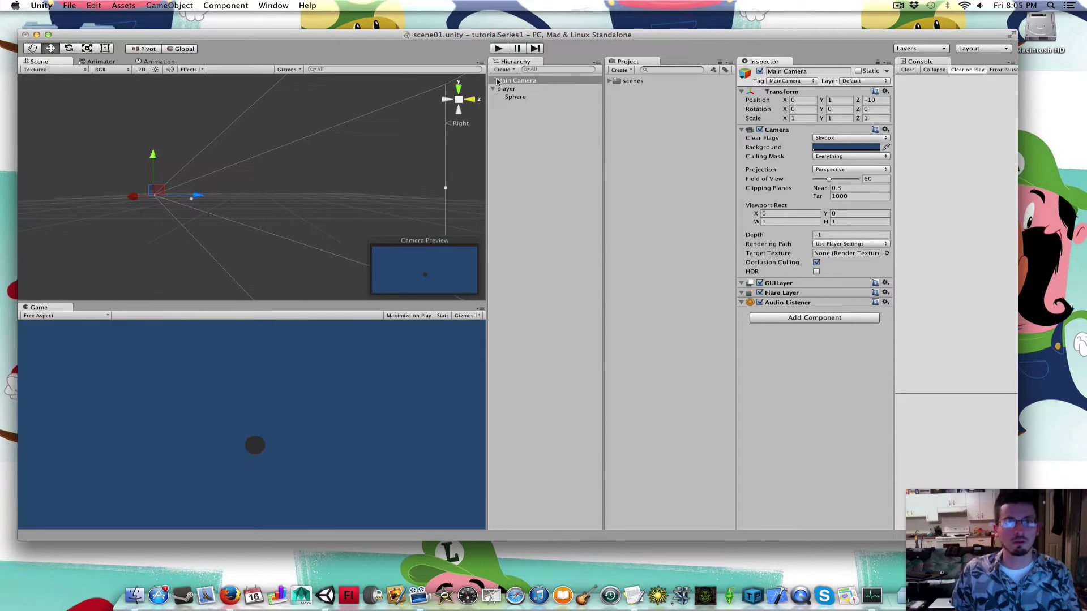
Select the player's sphere, frame it up close and return the scene view to perspective.
left_click(515, 97)
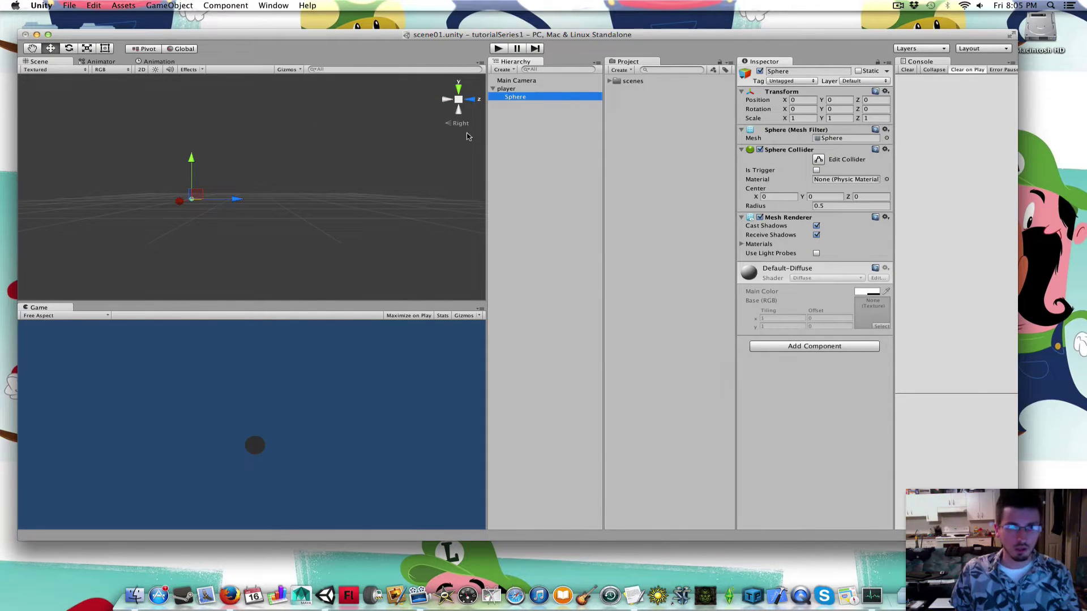
left_click(447, 99)
left_click(446, 99)
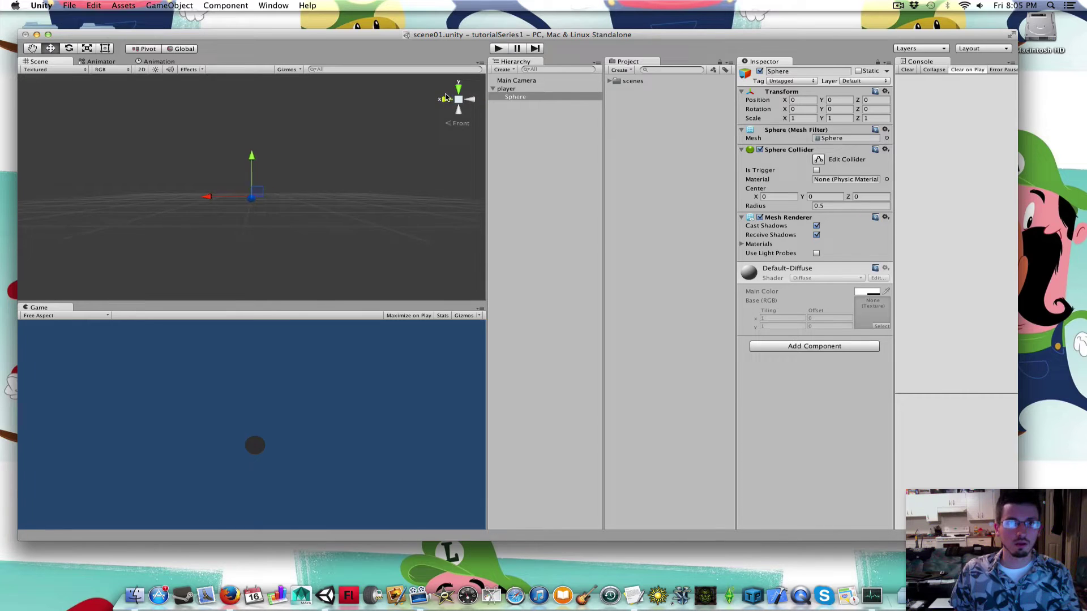
key("f")
left_click(458, 100)
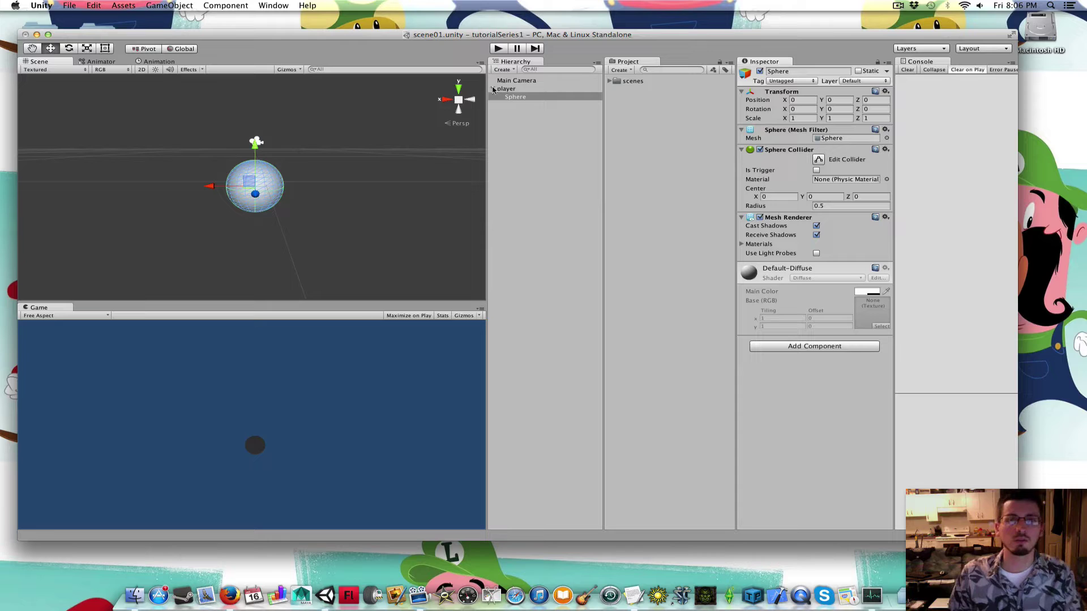
Rename the Sphere under player to belly.
left_click(516, 97)
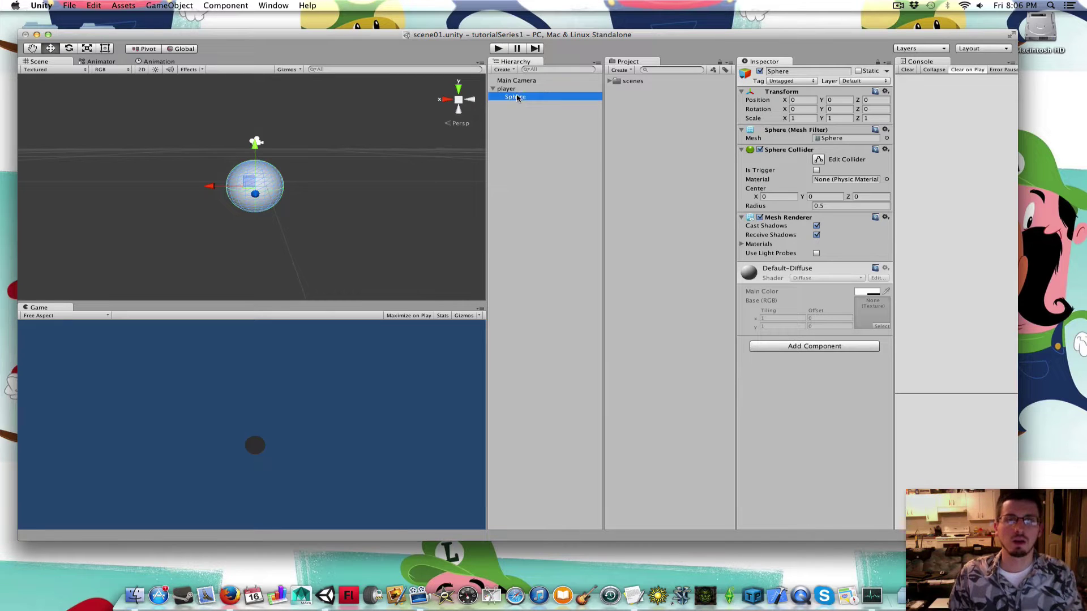
key("Return")
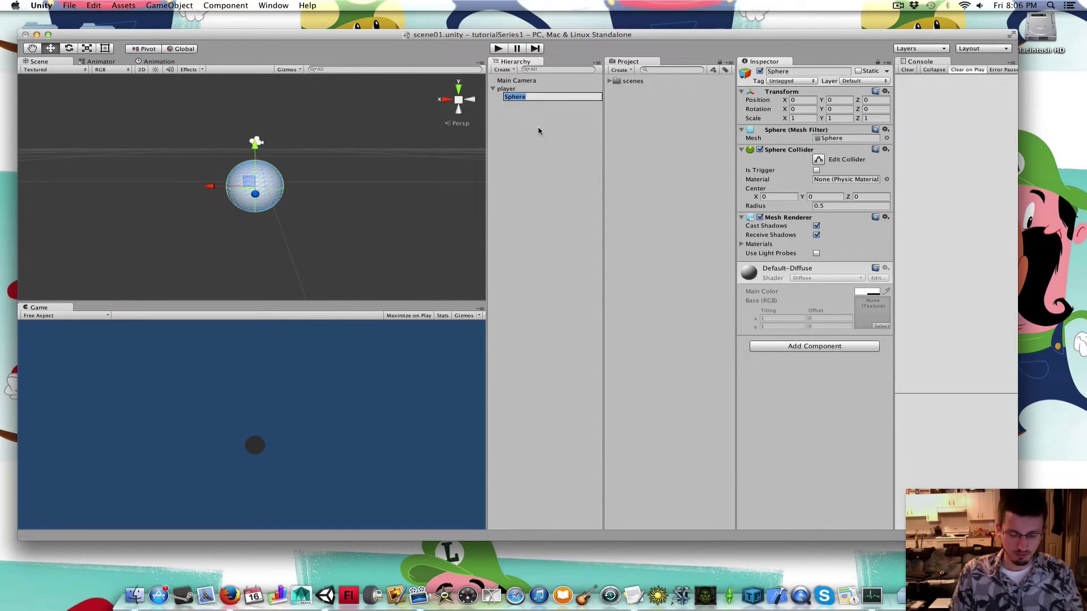
type("belly")
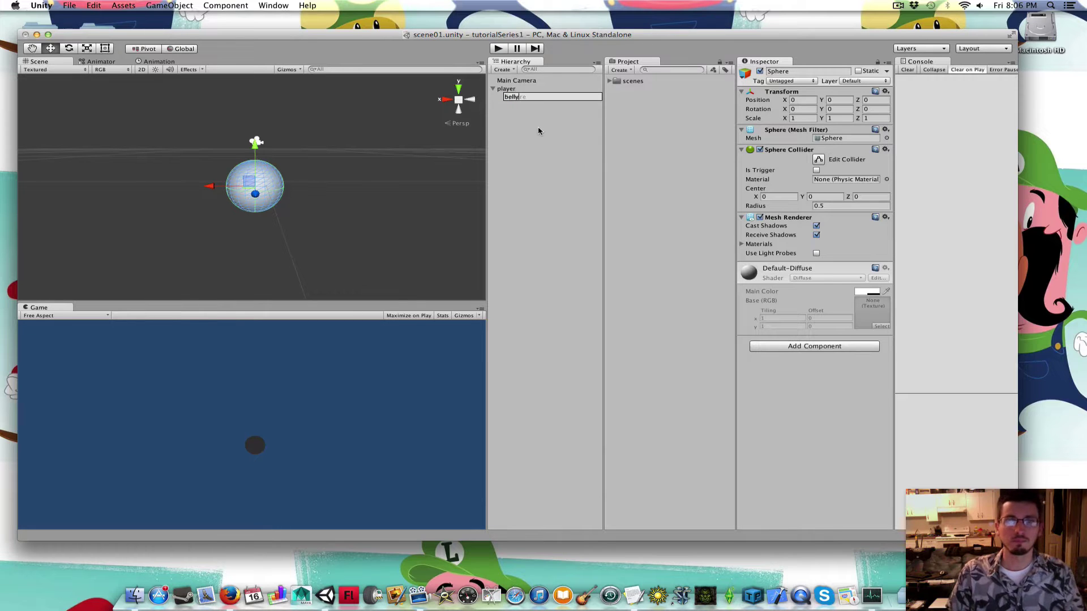
key("Return")
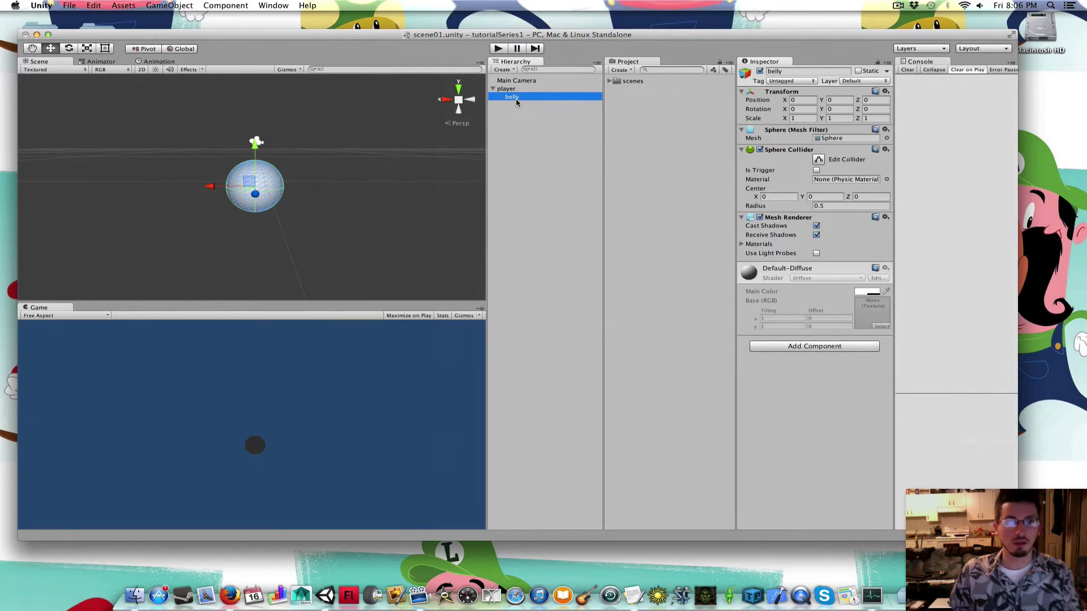
Duplicate belly, name the copy head and raise it to Y 0.798.
right_click(516, 101)
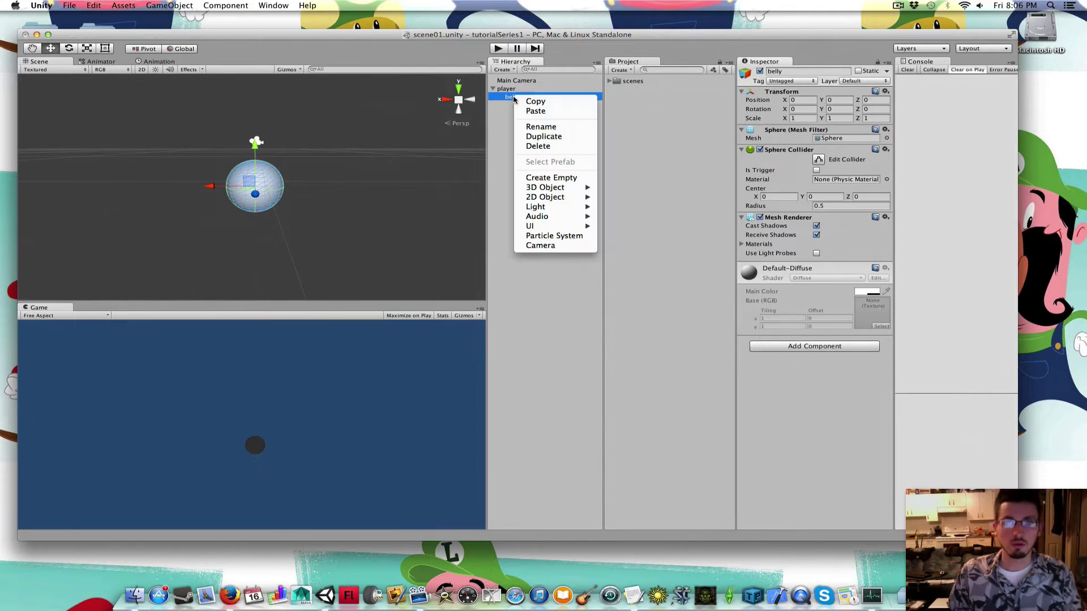
left_click(557, 141)
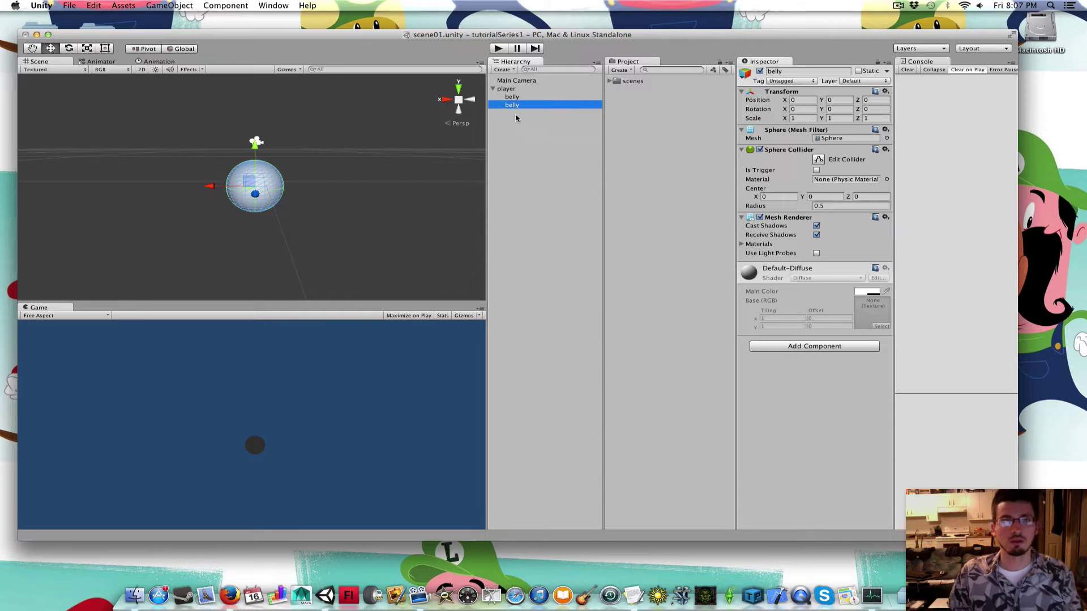
left_click(506, 106)
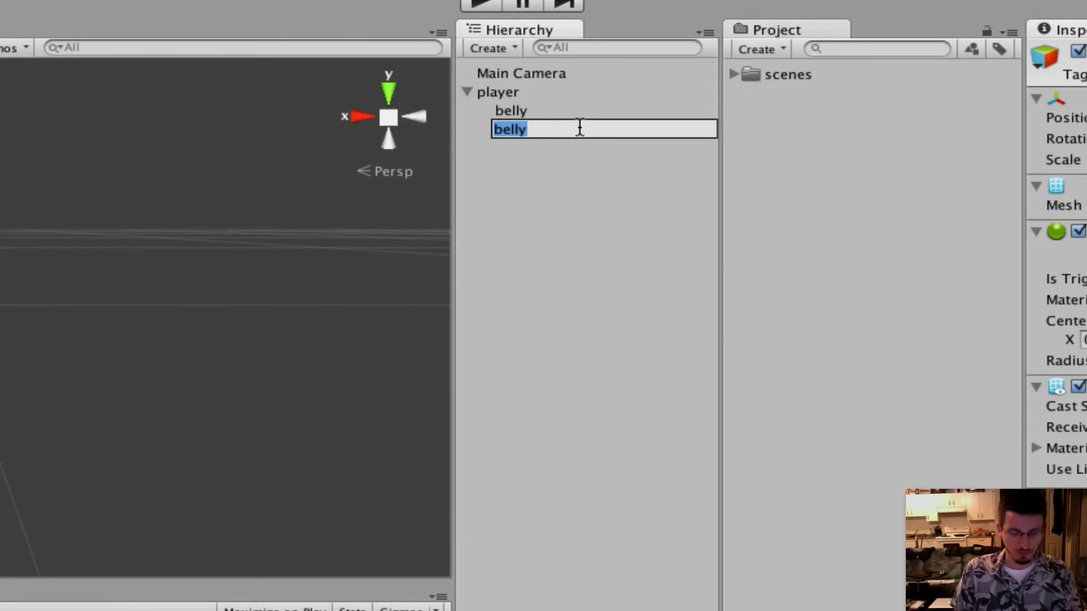
type("head")
key("Return")
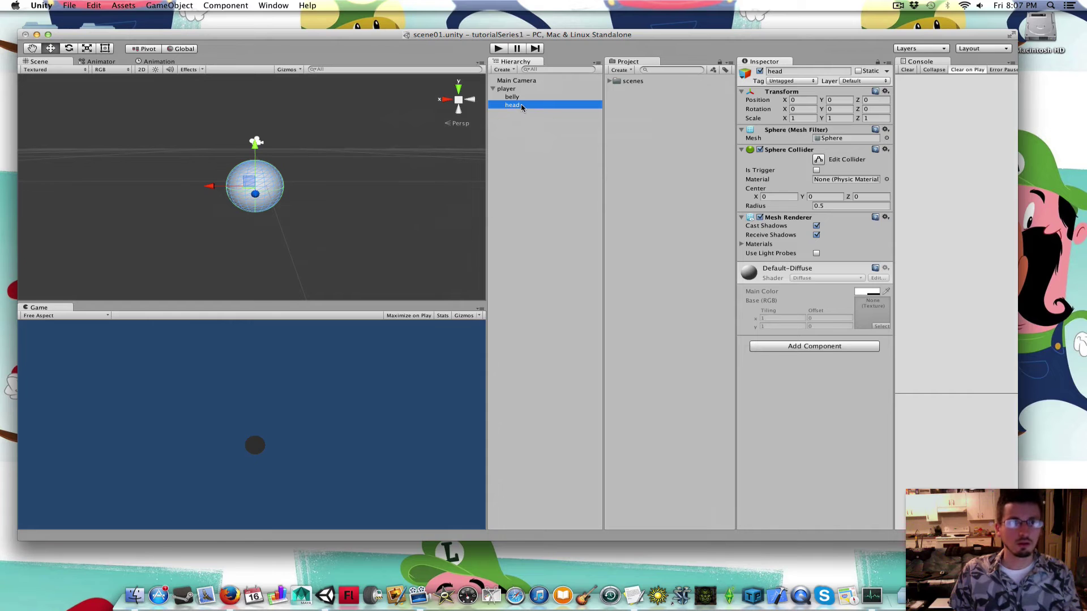
left_click_drag(257, 149, 272, 109)
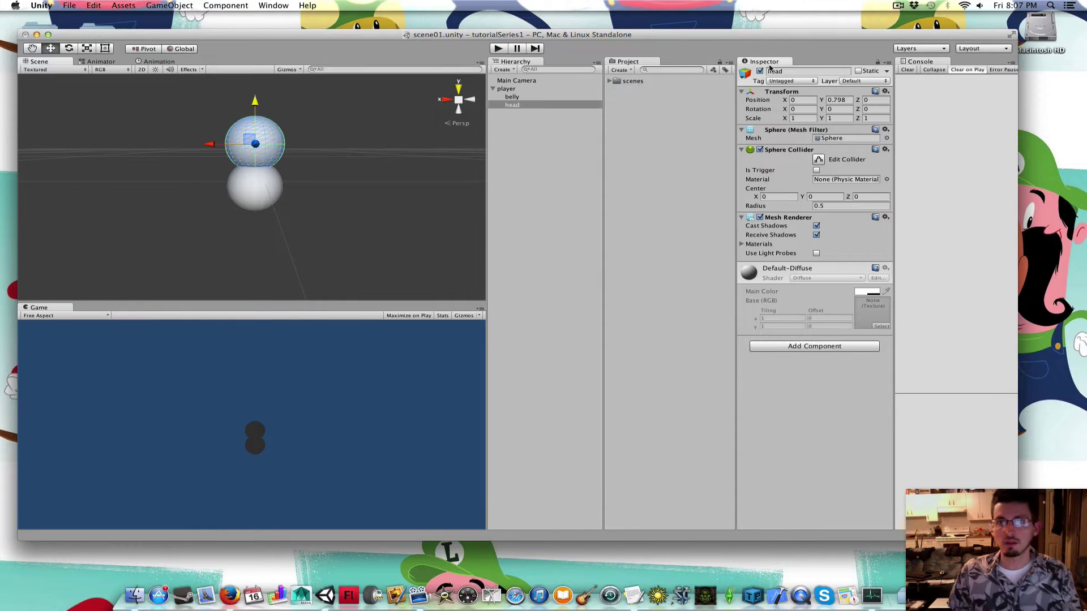
Select the head sphere and expand its Transform settings in the Inspector.
left_click(522, 126)
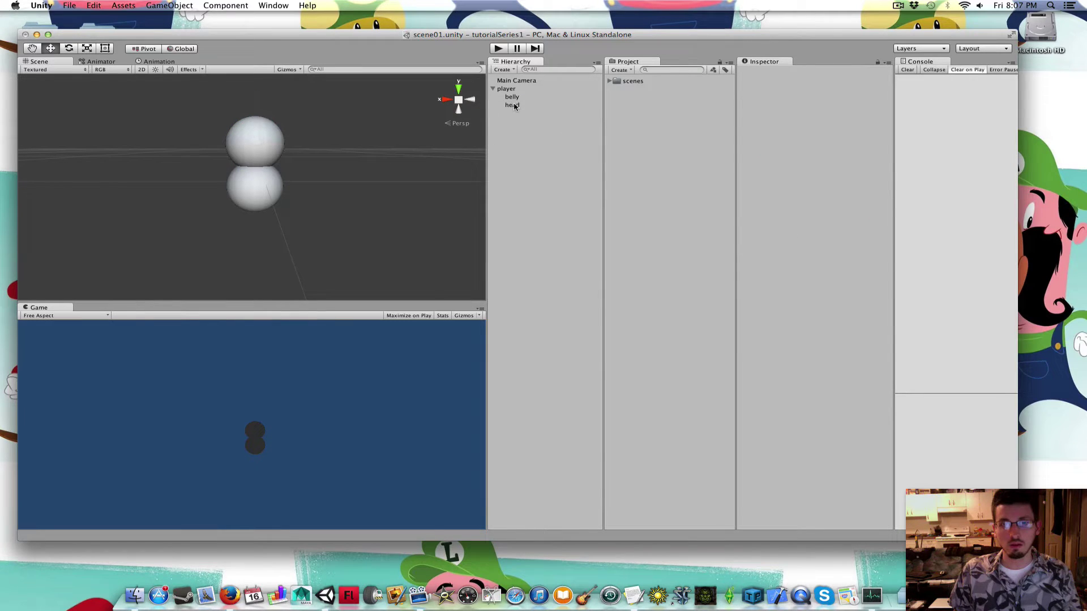
left_click(513, 106)
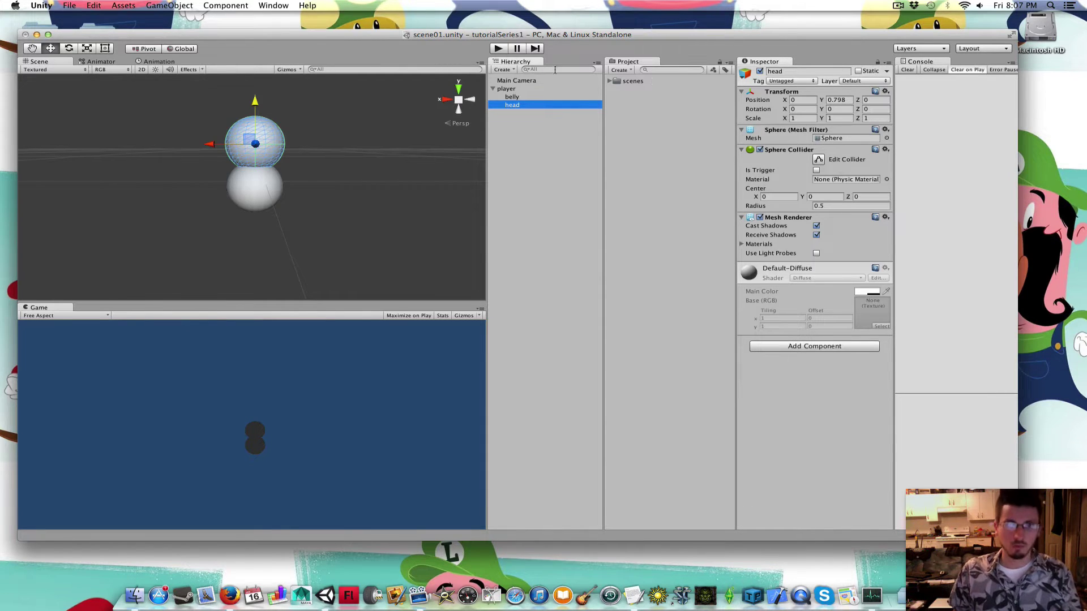
left_click(509, 98)
left_click(524, 106)
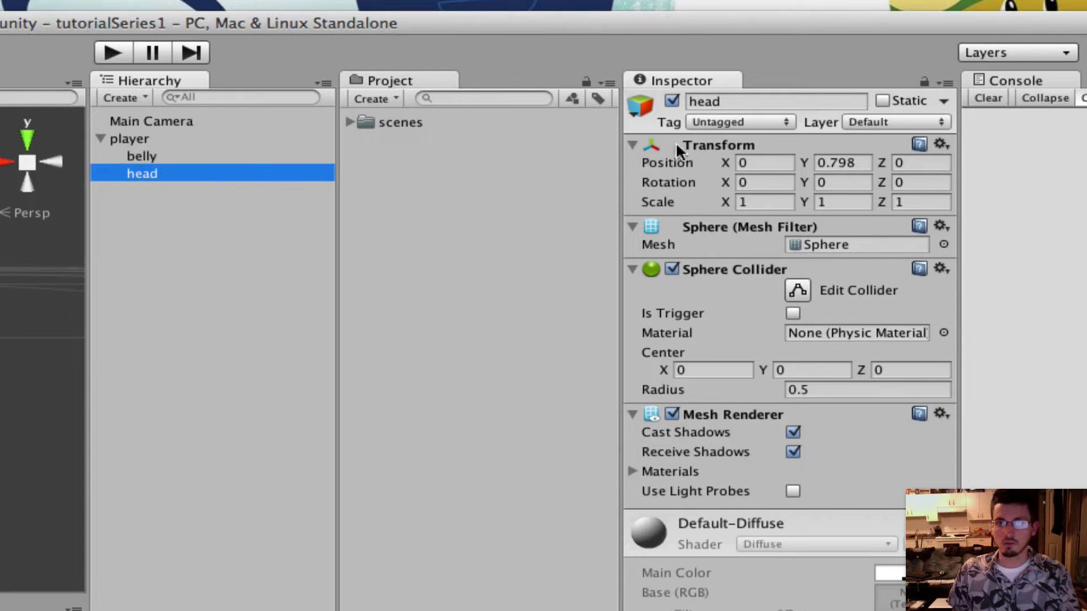
left_click(636, 146)
left_click(636, 146)
left_click(787, 146)
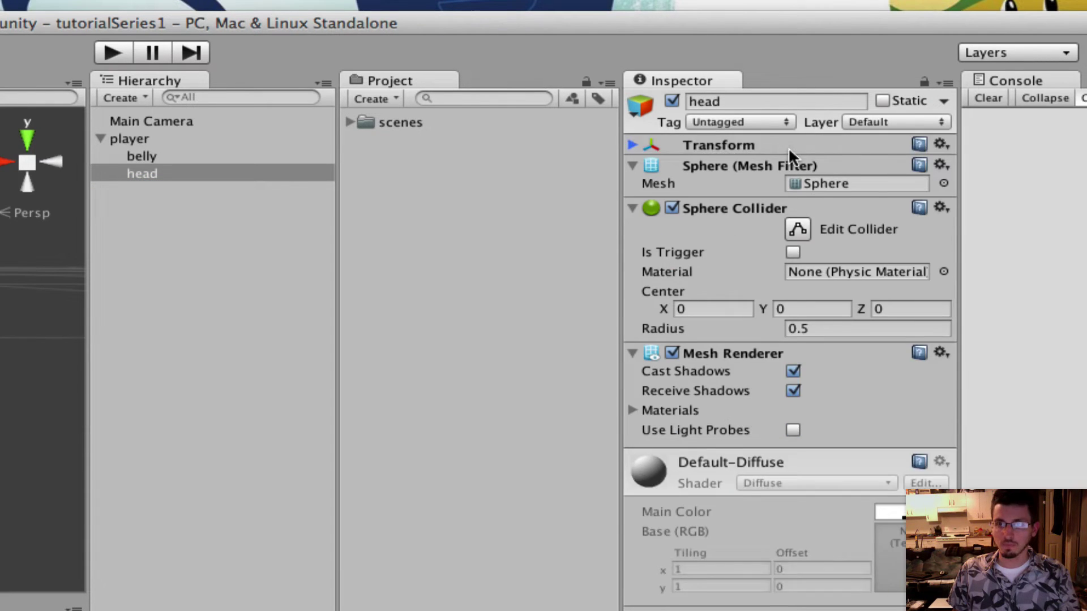
left_click(786, 147)
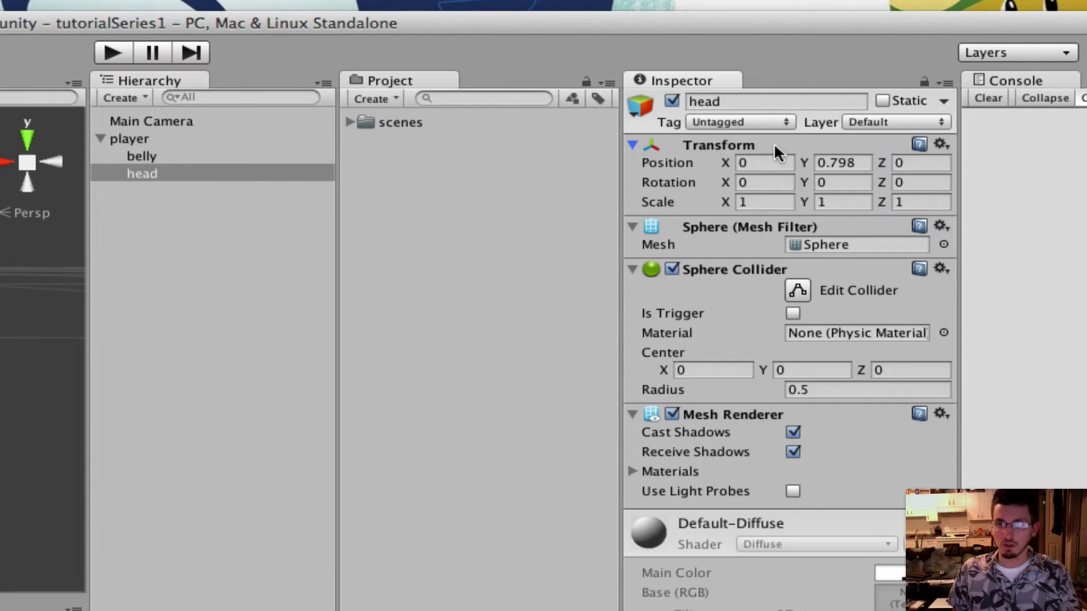
Scale head to 0.4 on X, Y and Z, lower it to Y 0.651 and frame it.
left_click(756, 203)
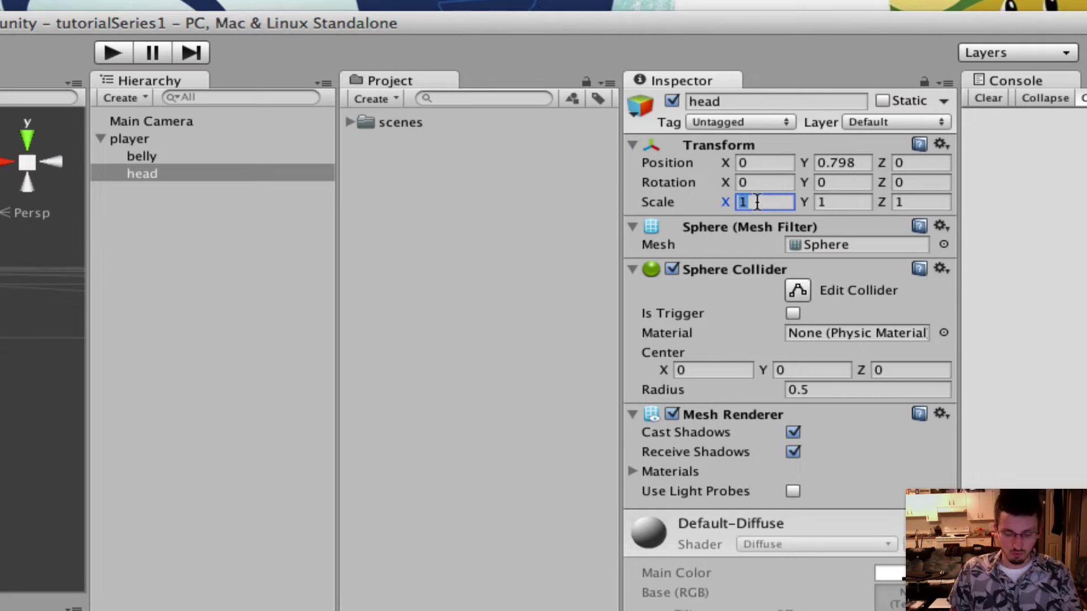
type(".4")
left_click(844, 204)
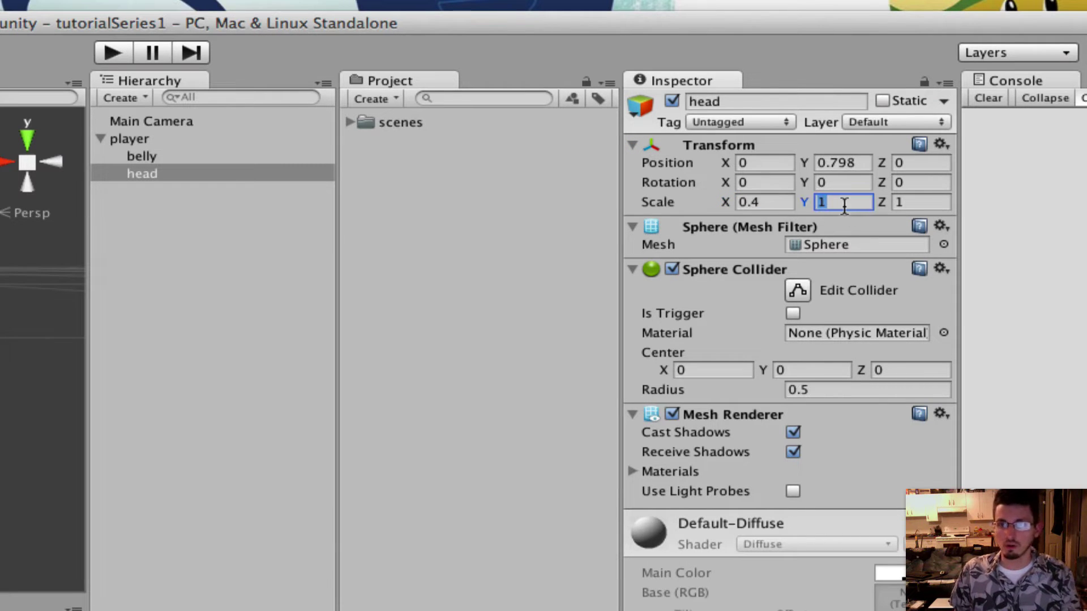
type(".4")
left_click(903, 202)
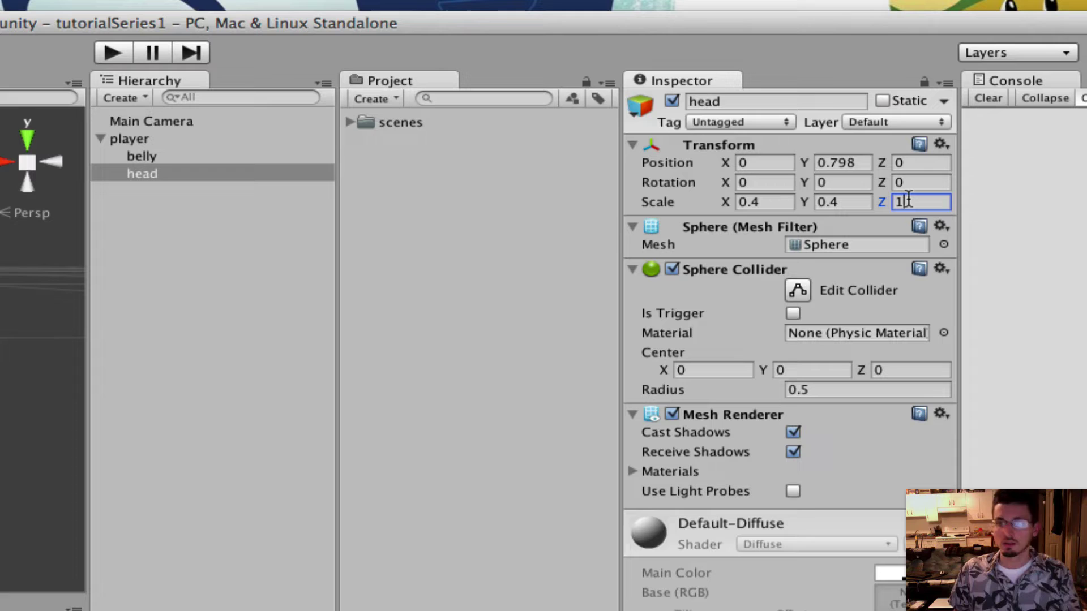
type(".4")
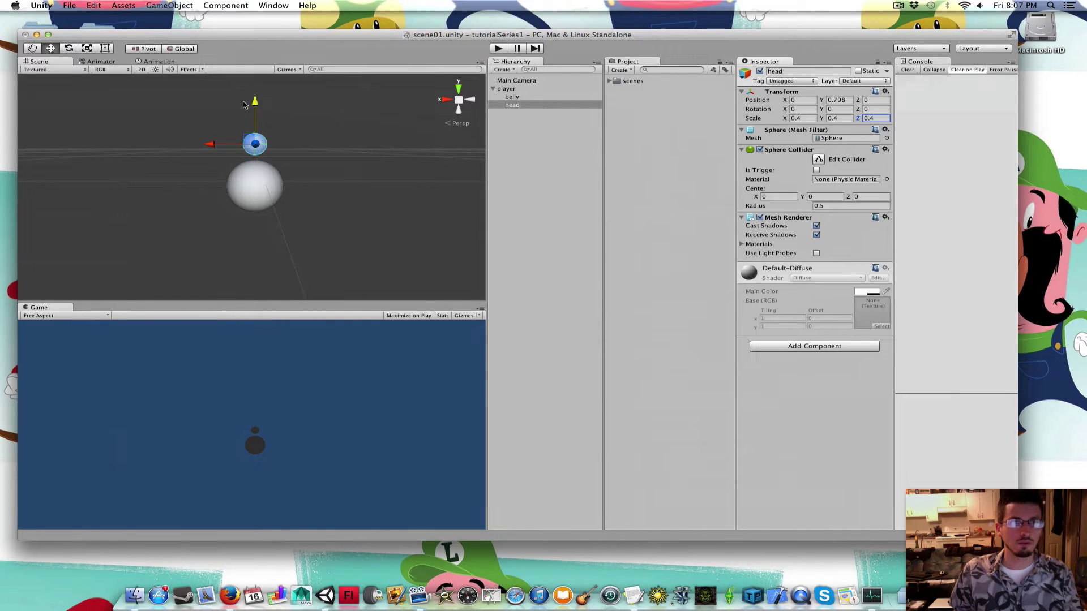
left_click_drag(255, 102, 255, 112)
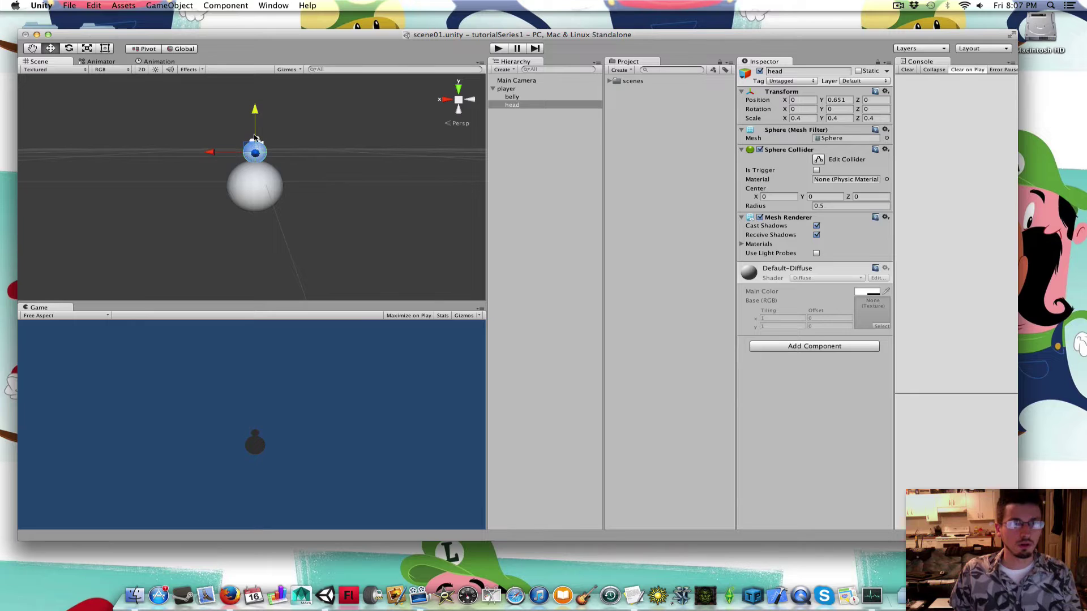
key("f")
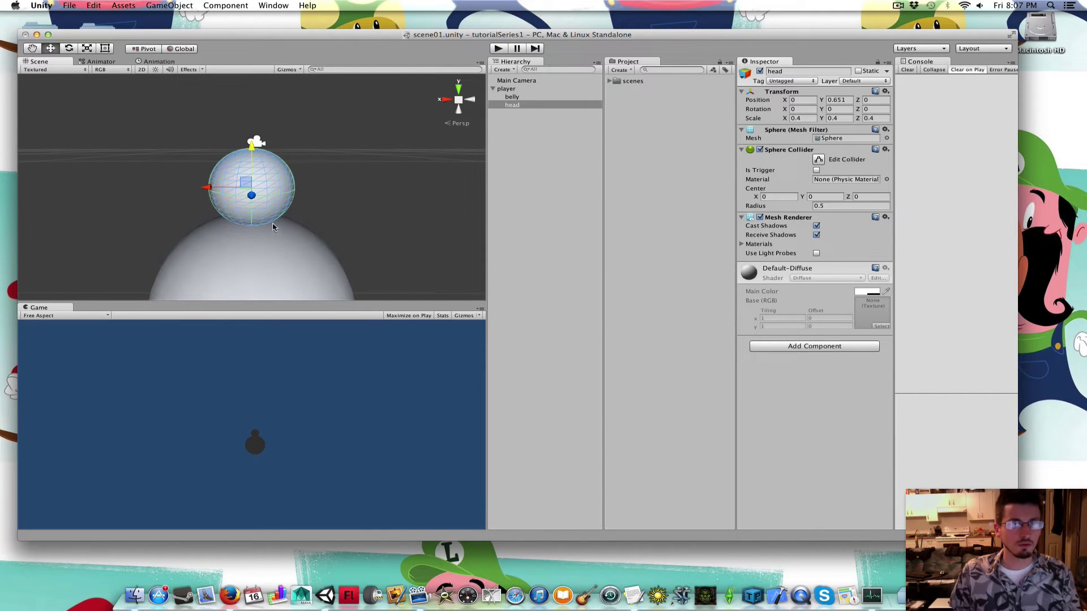
Duplicate the head sphere and rename the copy eyeL.
right_click(514, 107)
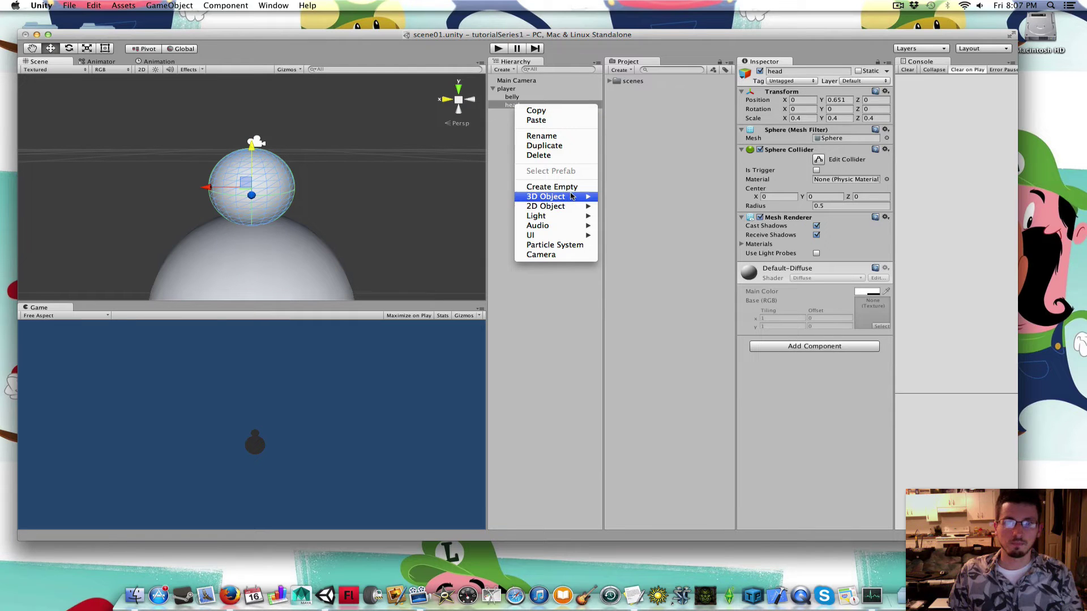
mouse_move(570, 197)
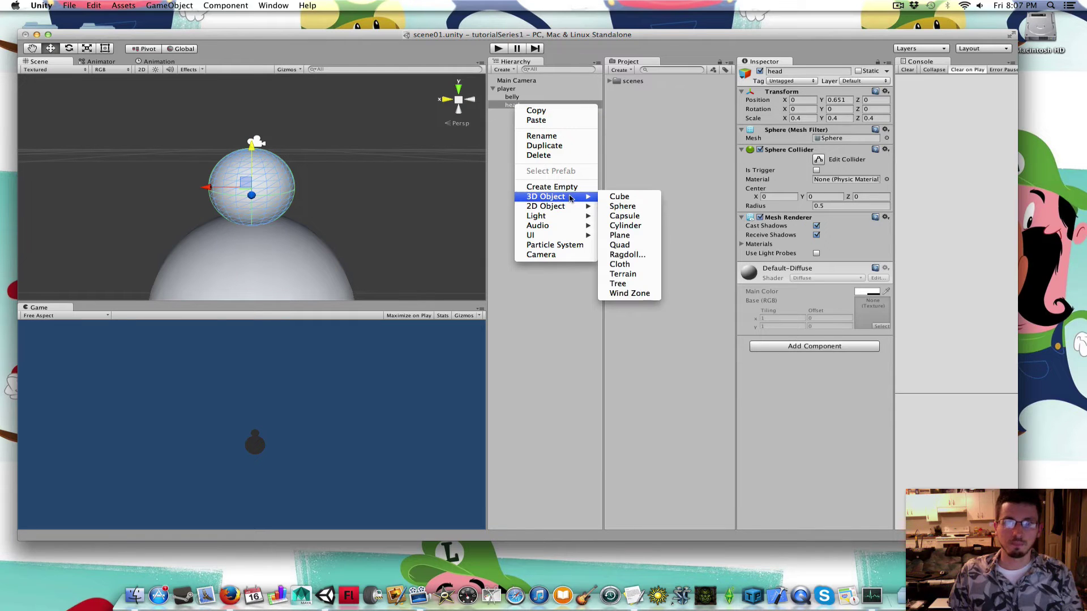
left_click(560, 149)
left_click(513, 114)
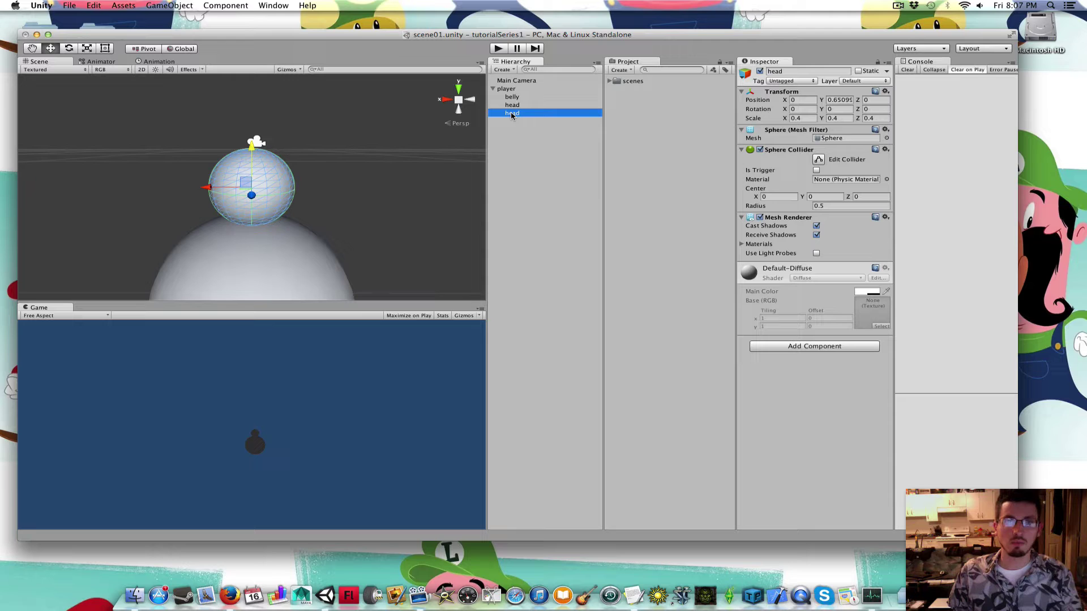
key("Return")
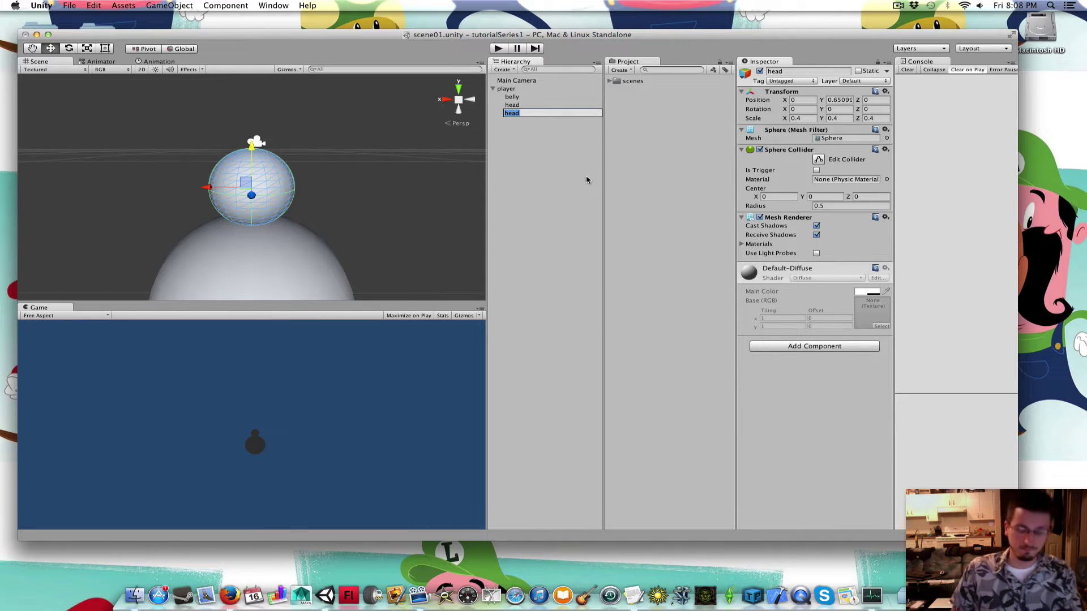
type("eyeL")
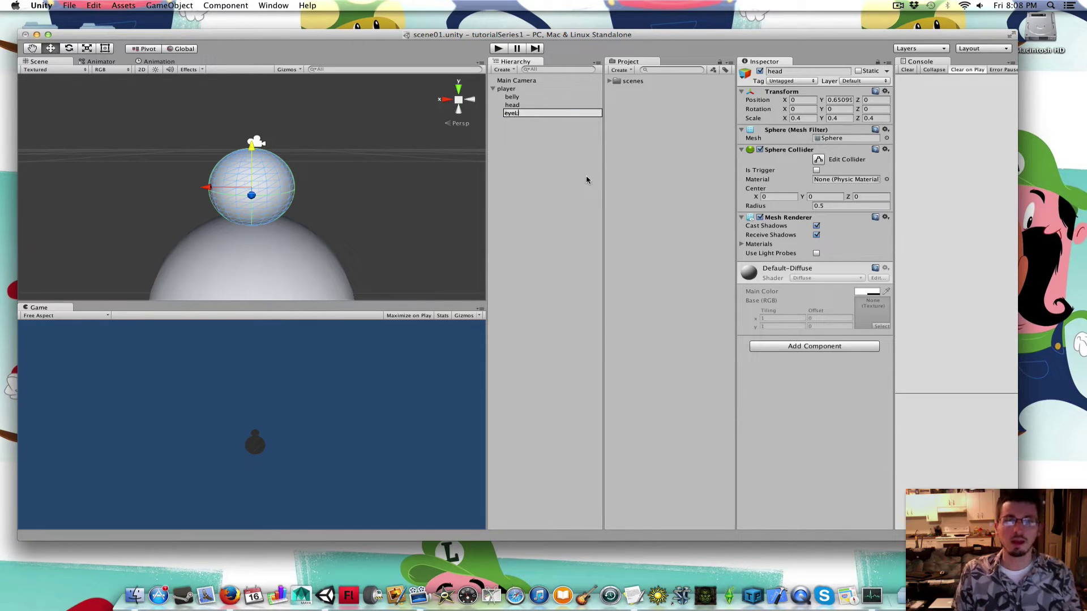
key("Return")
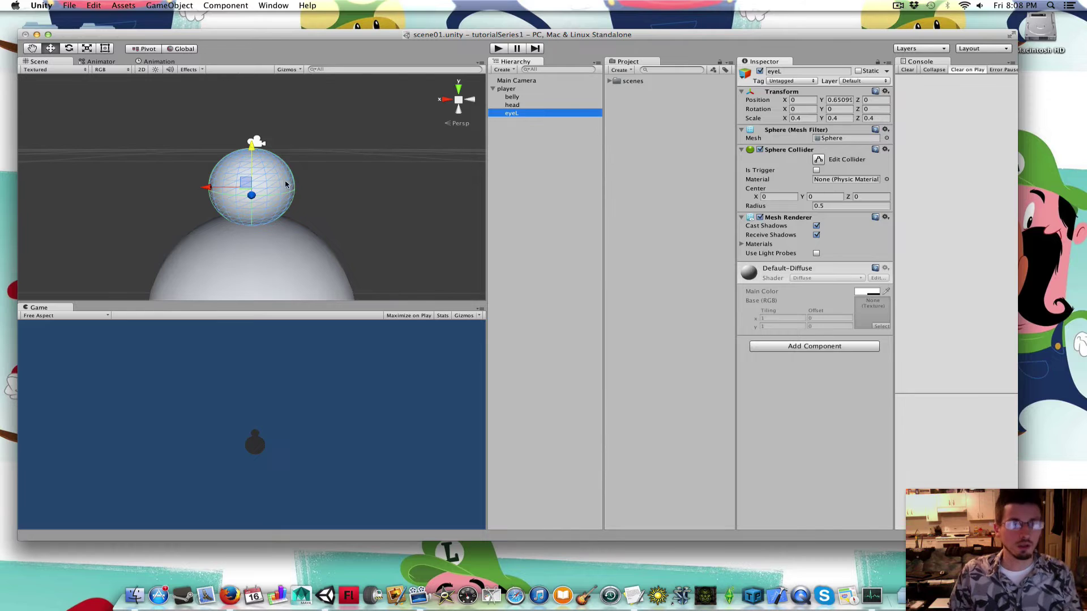
Push eyeL out toward the front of the head, checking from the side views.
left_click(442, 100)
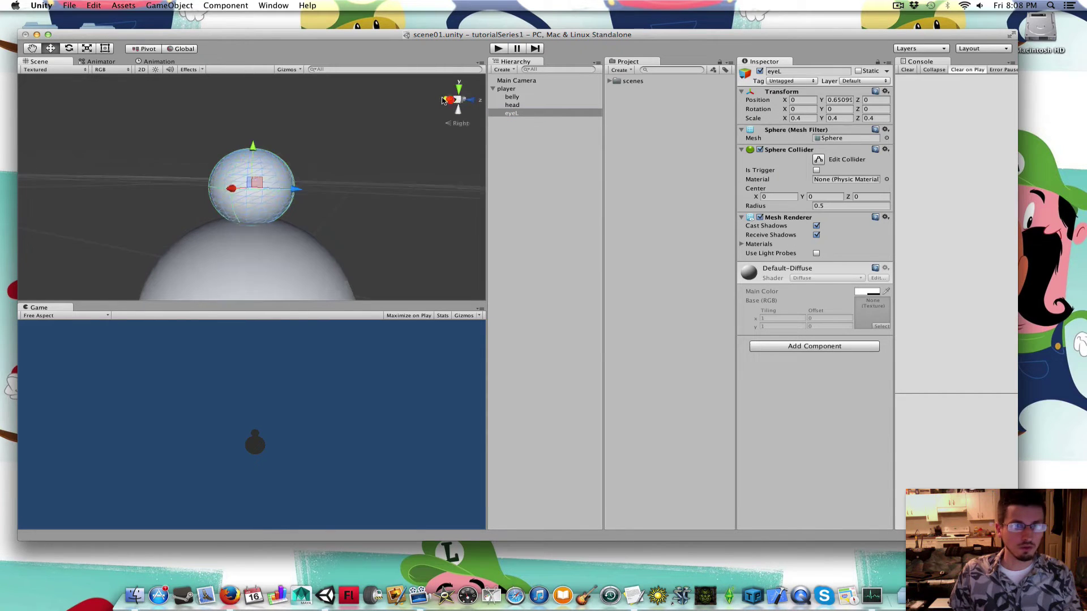
scroll(361, 216, "down", 10)
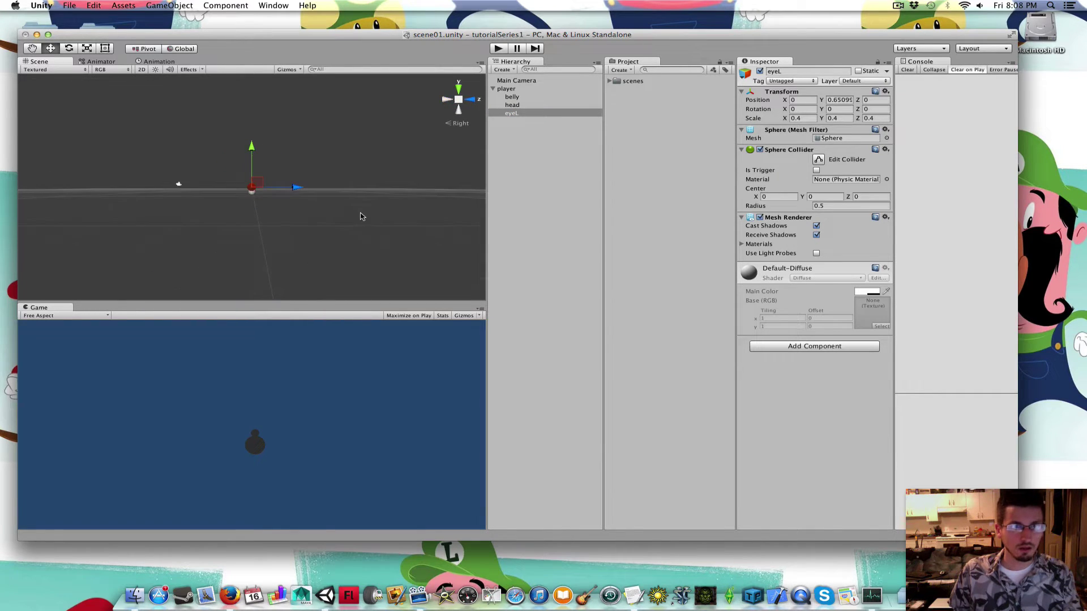
scroll(361, 216, "up", 10)
scroll(361, 217, "down", 5)
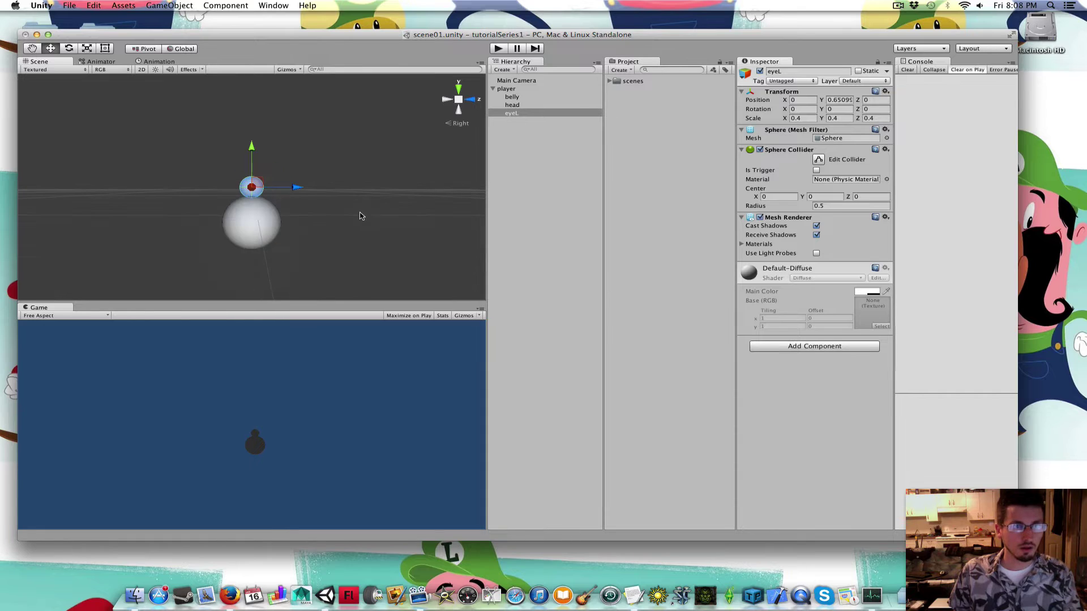
left_click(454, 105)
scroll(362, 168, "down", 5)
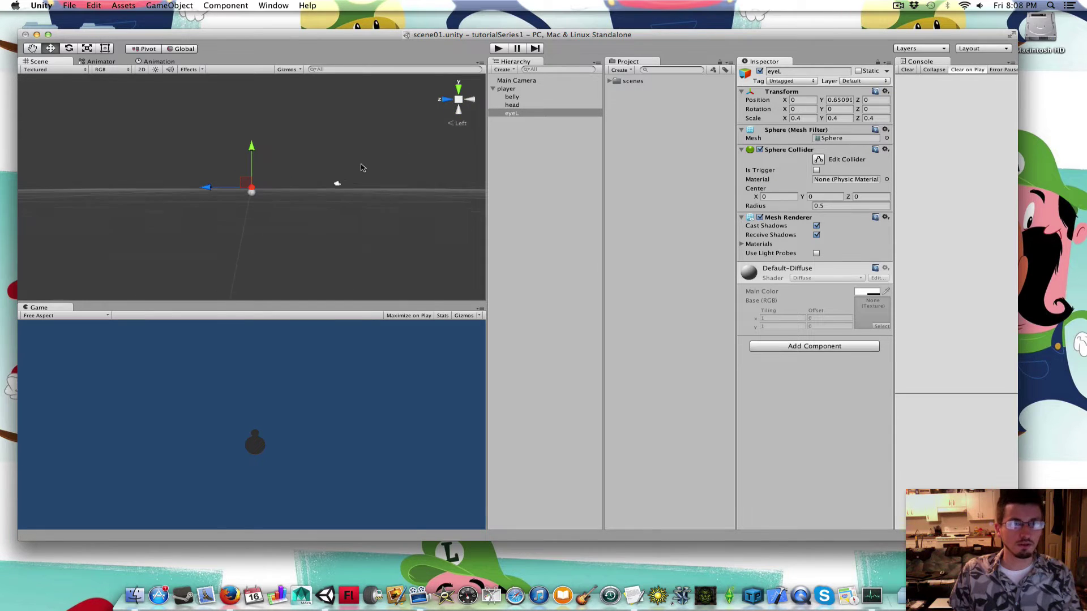
scroll(286, 192, "up", 8)
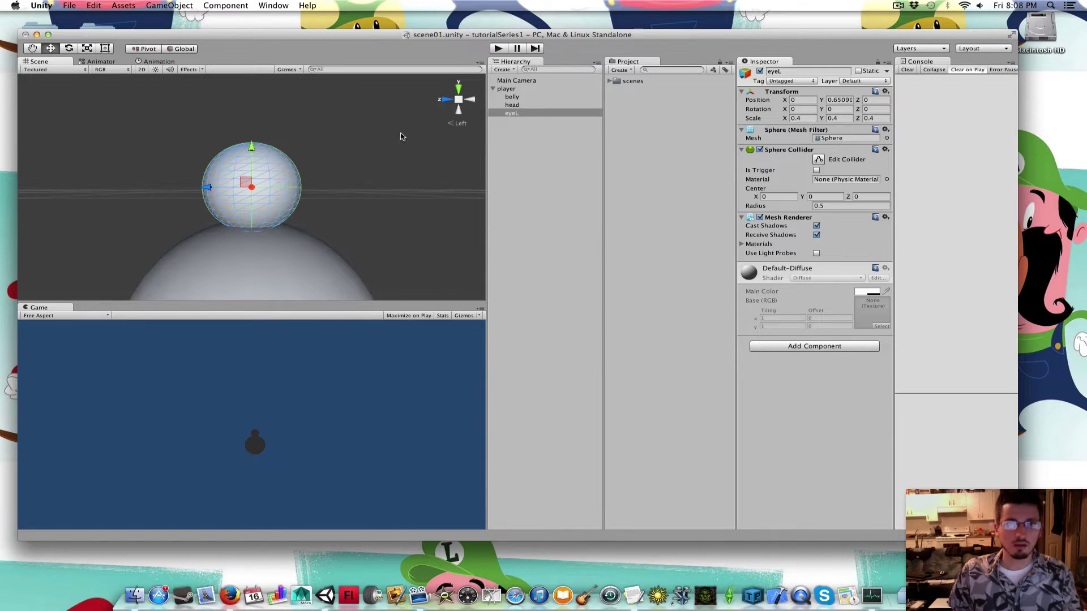
left_click_drag(209, 187, 255, 190)
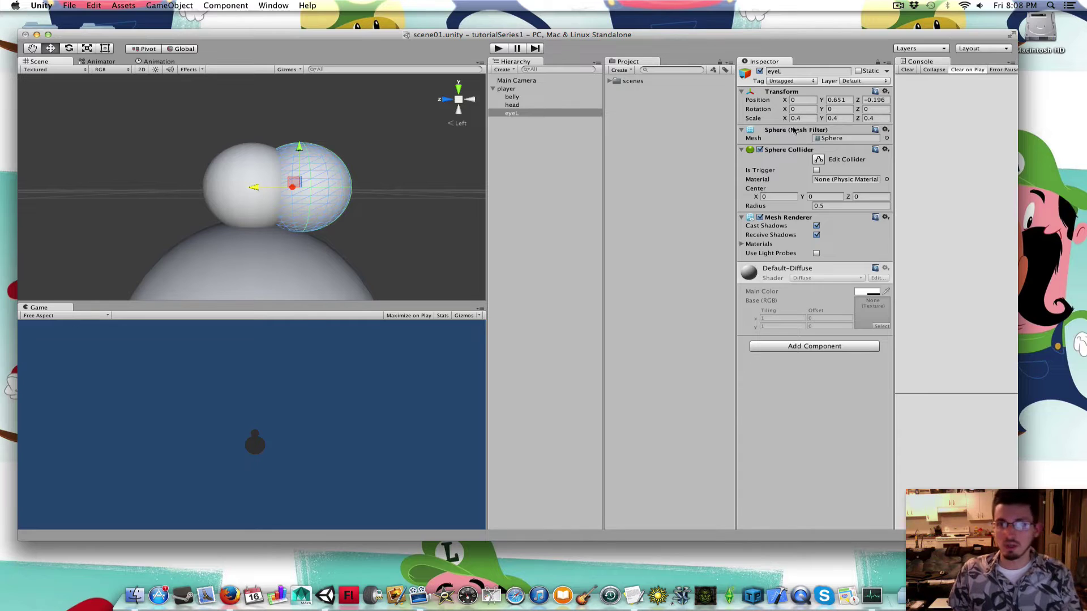
Scale eyeL to 0.2 on X, Y and Z.
left_click(813, 117)
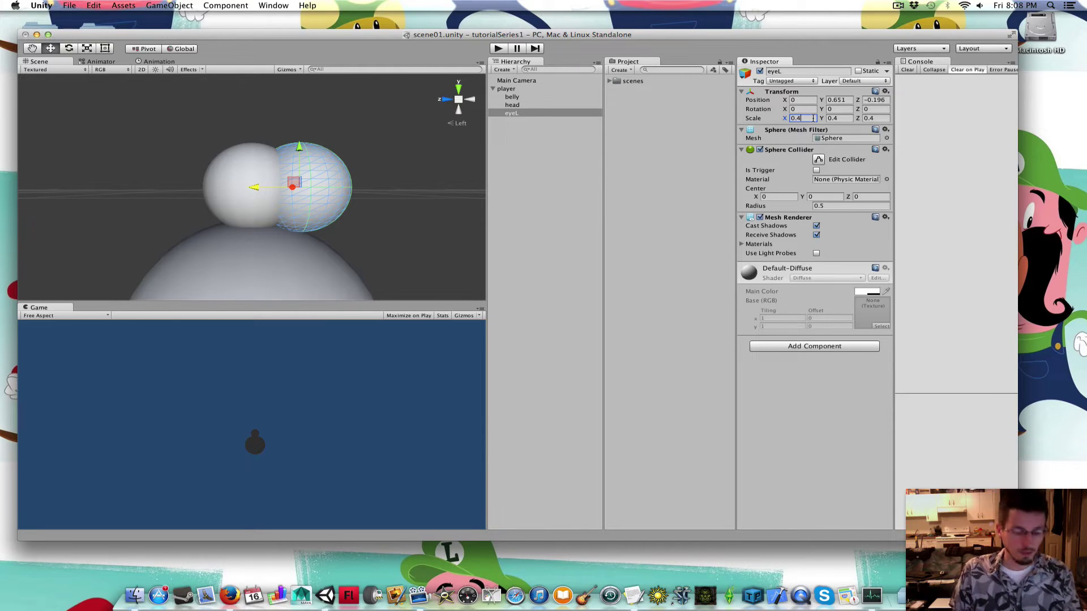
key("BackSpace")
type("2")
left_click(834, 117)
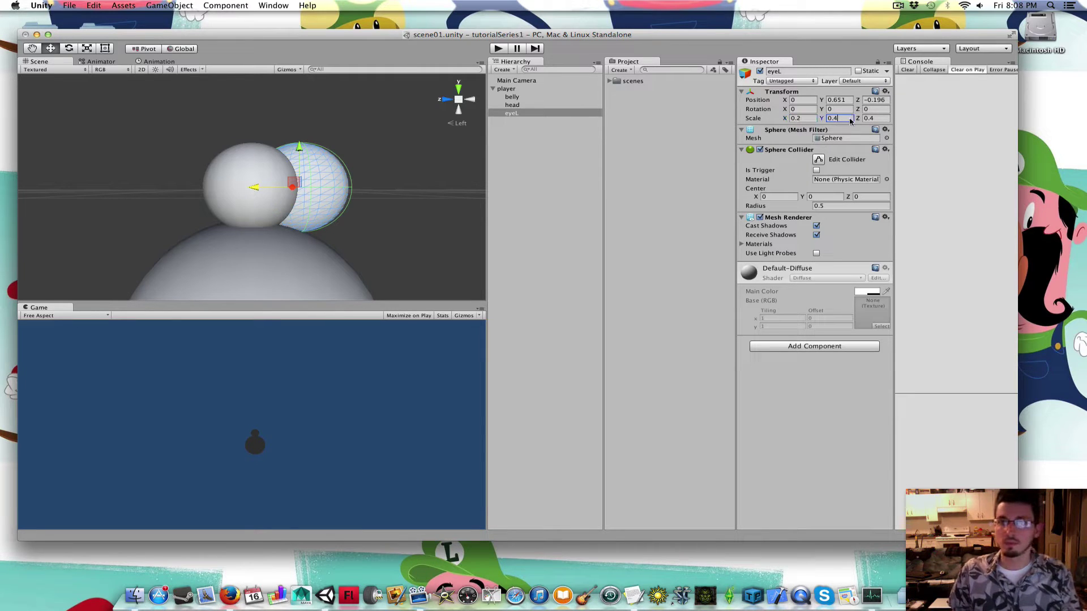
key("BackSpace")
type("2")
left_click(877, 118)
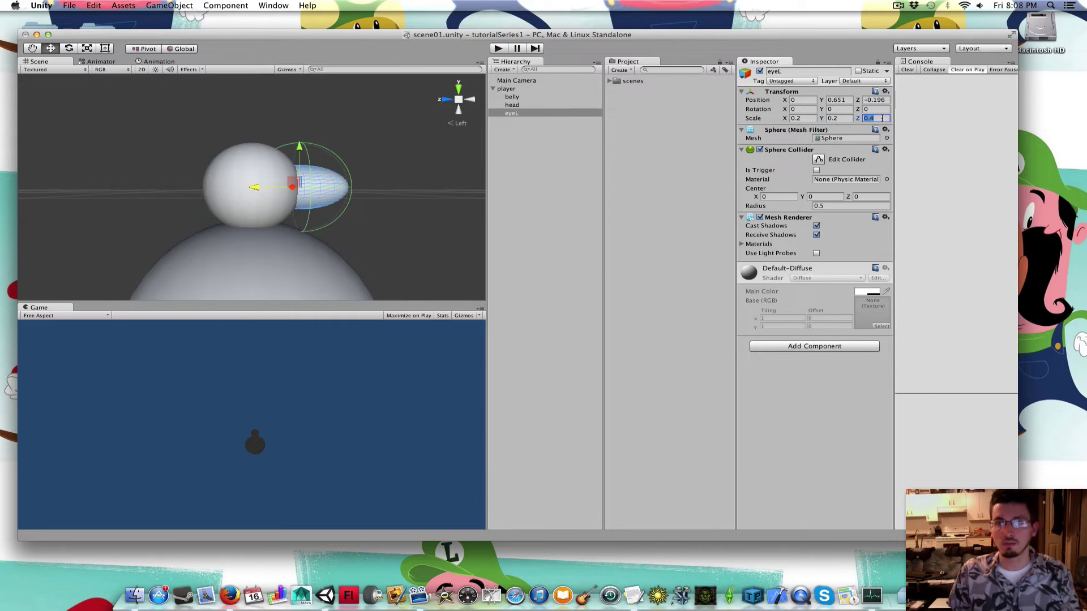
key("BackSpace")
type("2")
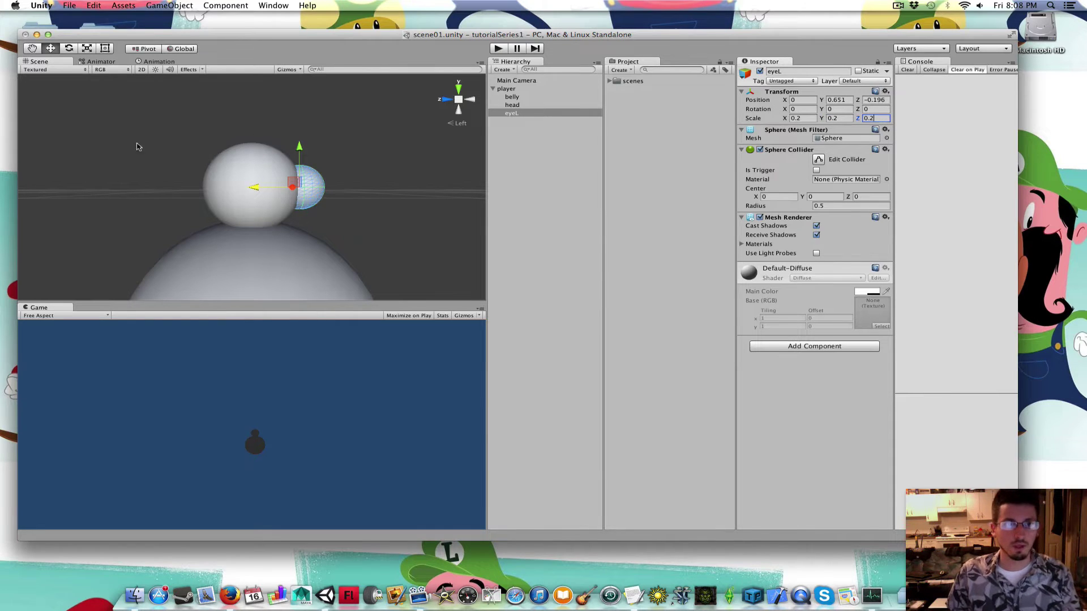
Place eyeL on the head's upper front-left at about -0.12, 0.777, -0.126.
left_click_drag(300, 151, 300, 134)
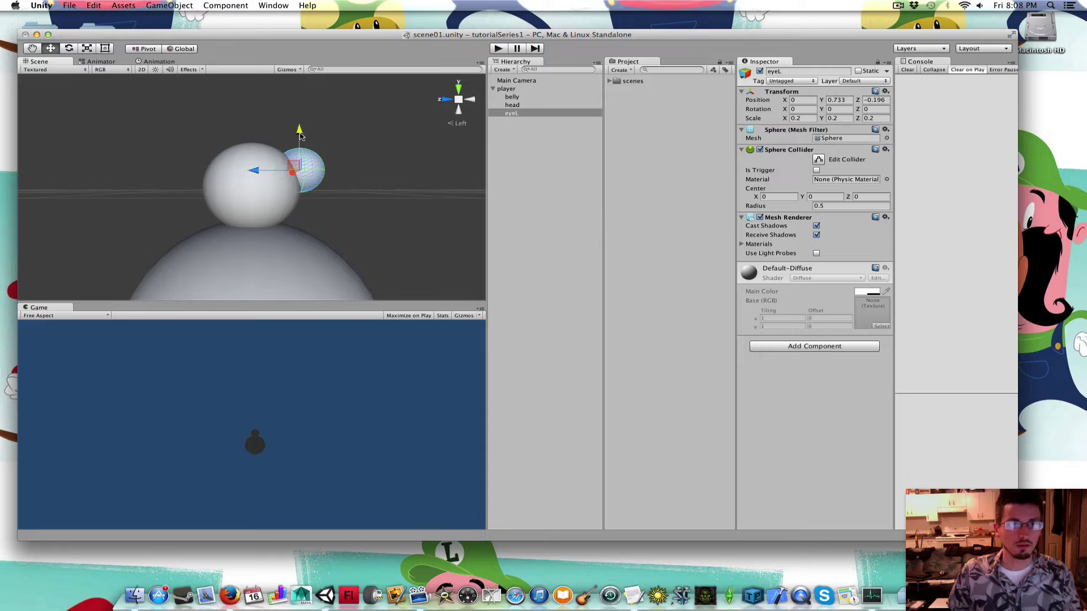
left_click(472, 100)
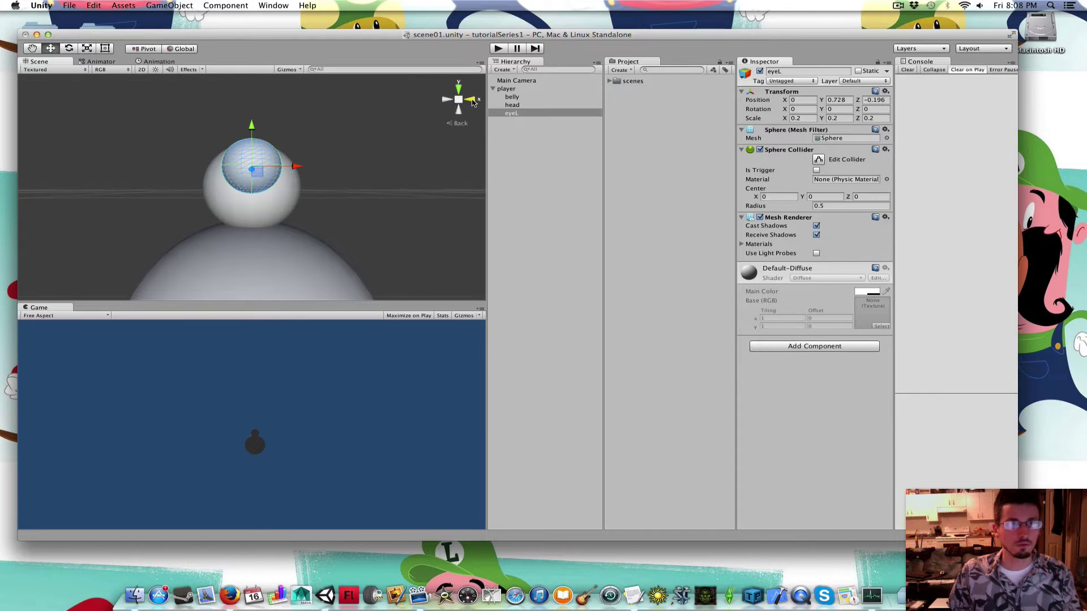
left_click_drag(291, 166, 255, 172)
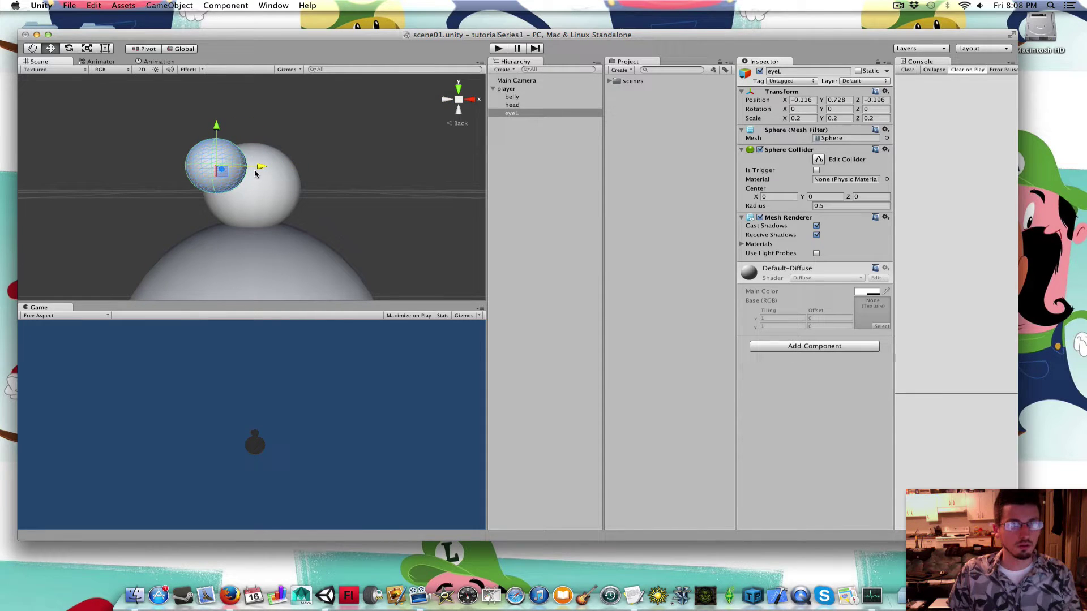
left_click(457, 100)
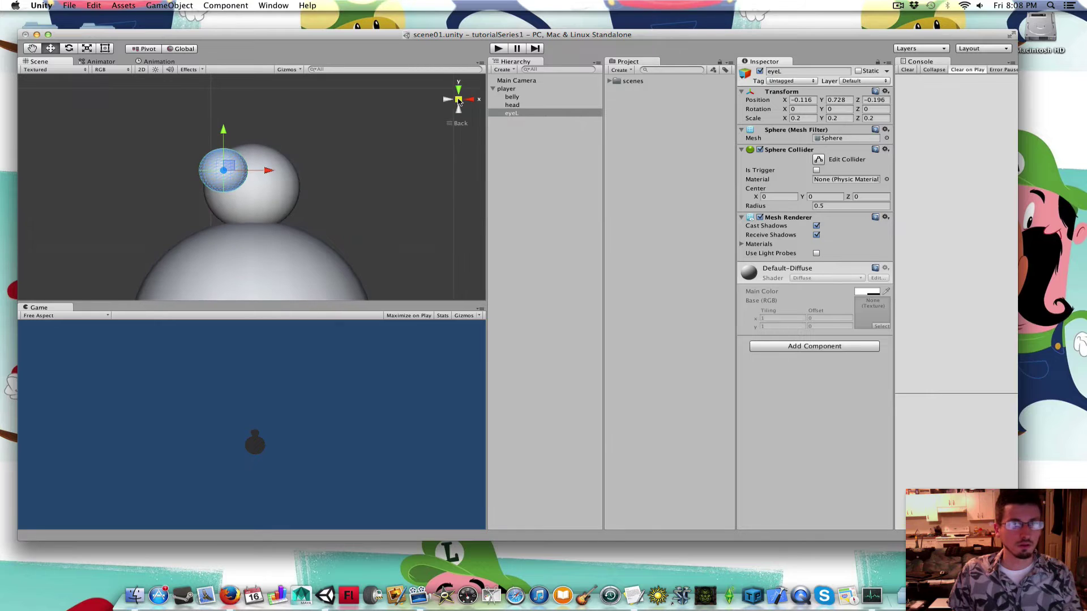
left_click_drag(270, 170, 260, 171)
left_click_drag(218, 134, 218, 120)
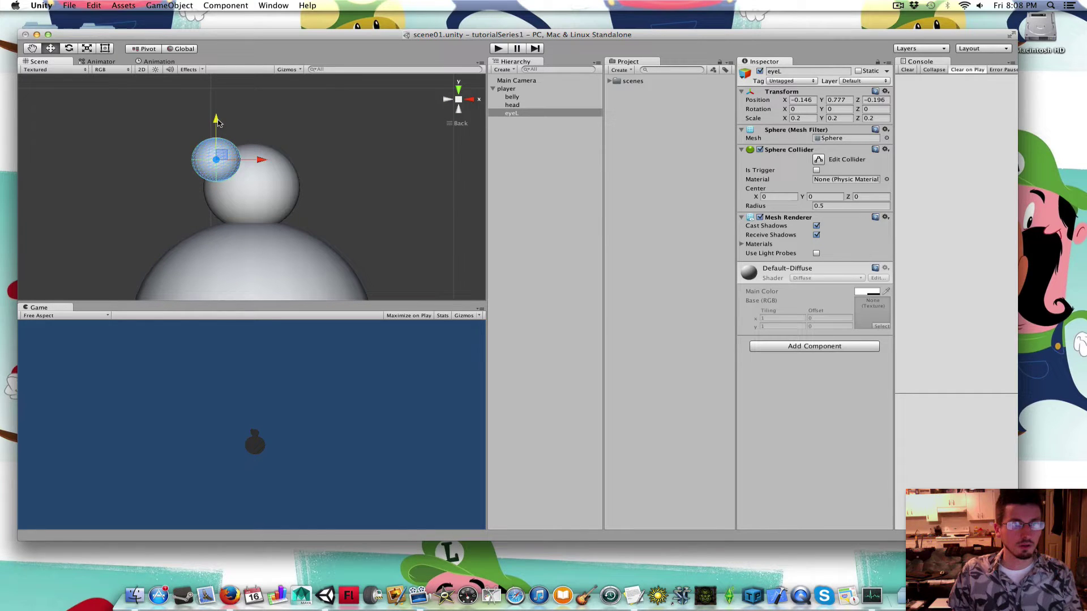
left_click(459, 100)
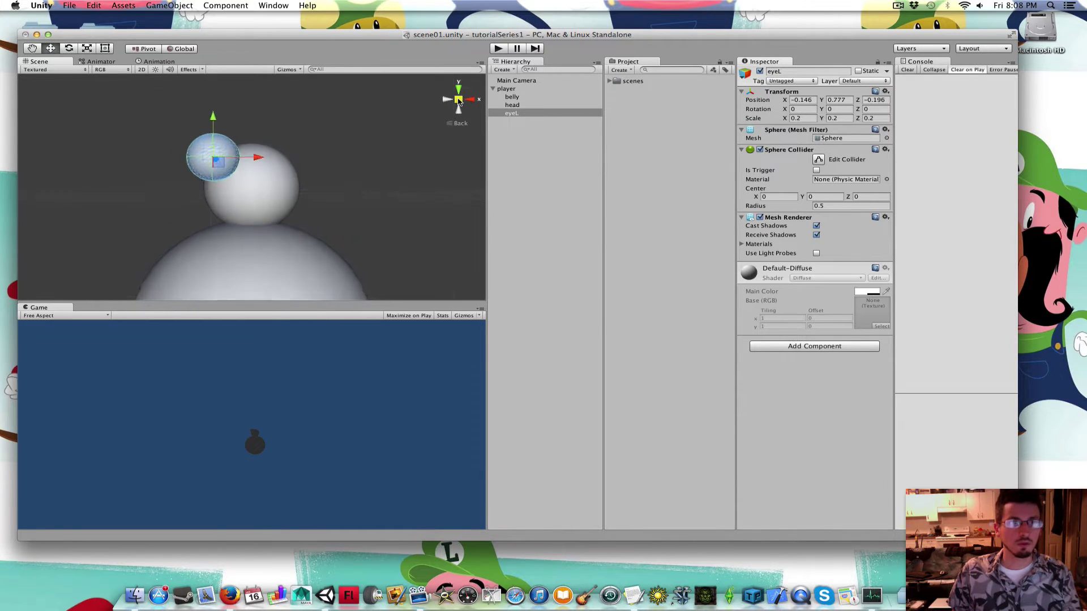
left_click(448, 99)
mouse_move(254, 159)
left_mouse_down()
mouse_move(238, 163)
mouse_move(273, 164)
left_mouse_up()
left_click(469, 100)
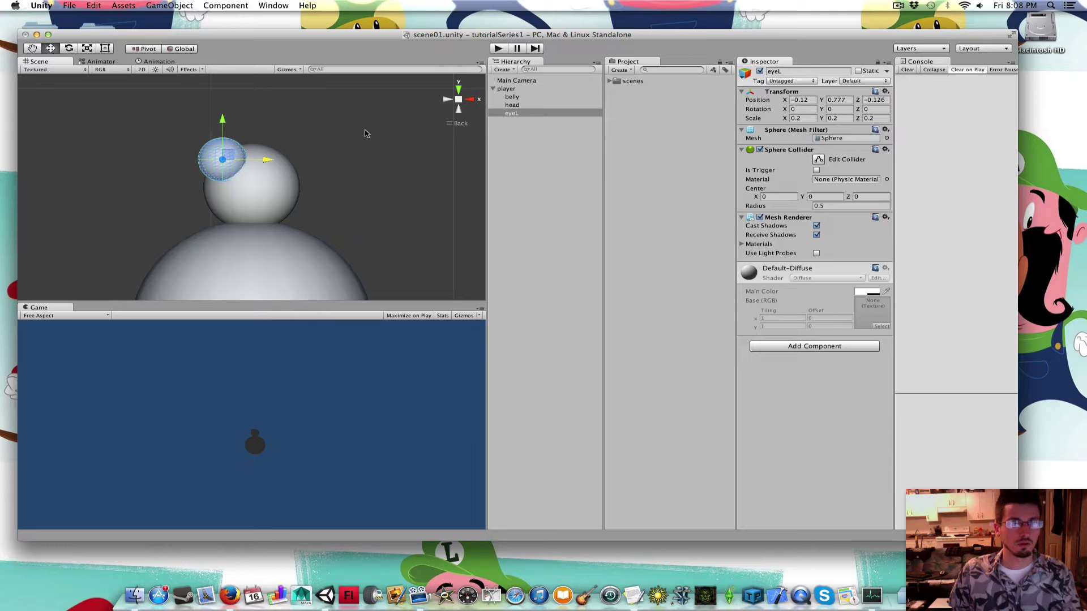
left_click(460, 100)
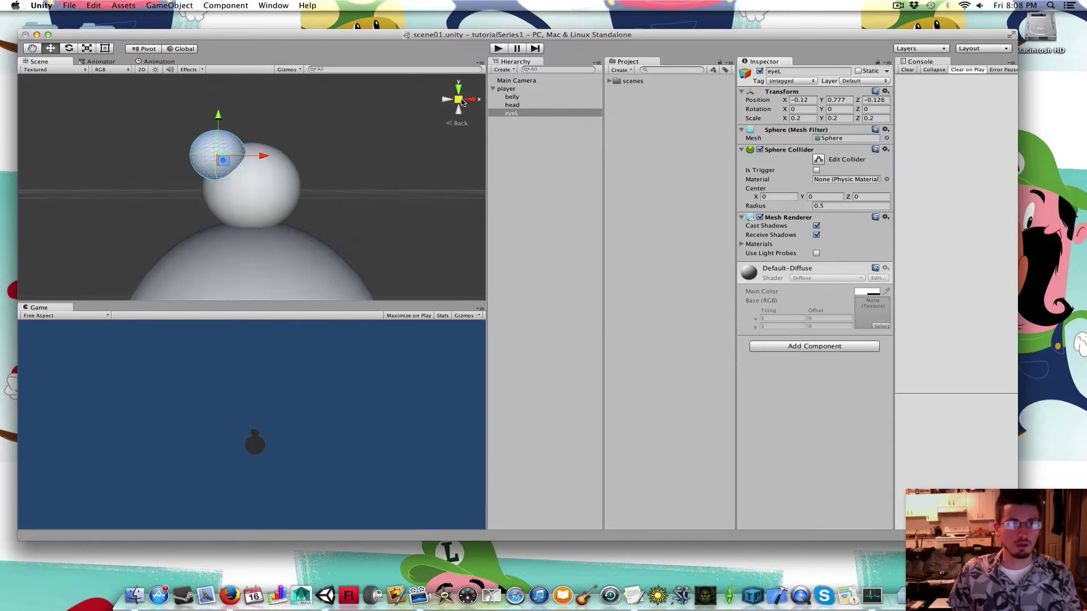
left_click(459, 100)
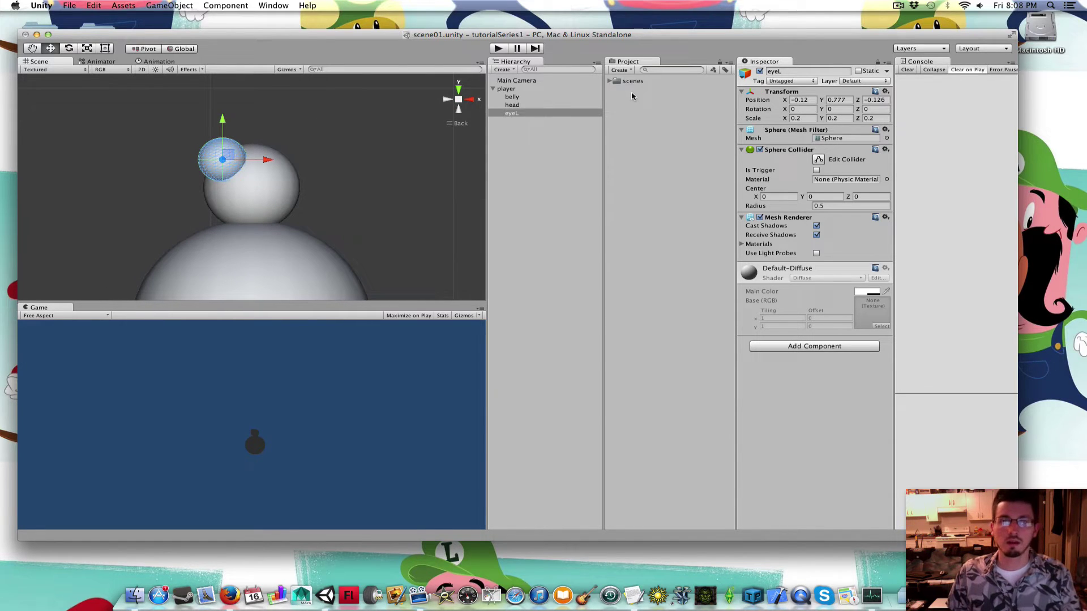
Duplicate eyeL and name the copy pupilL.
right_click(512, 114)
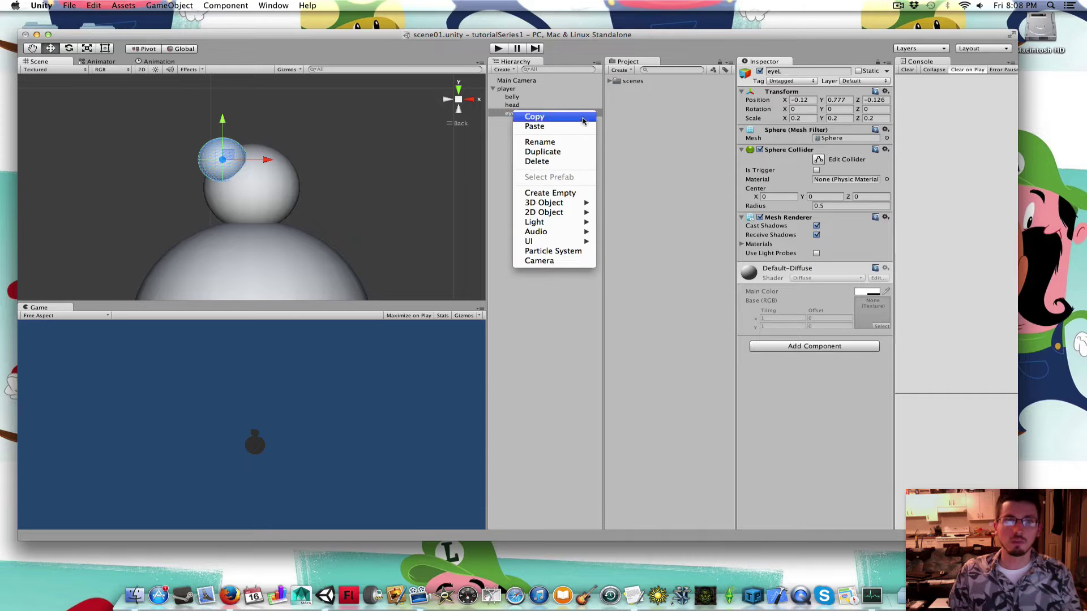
left_click(556, 158)
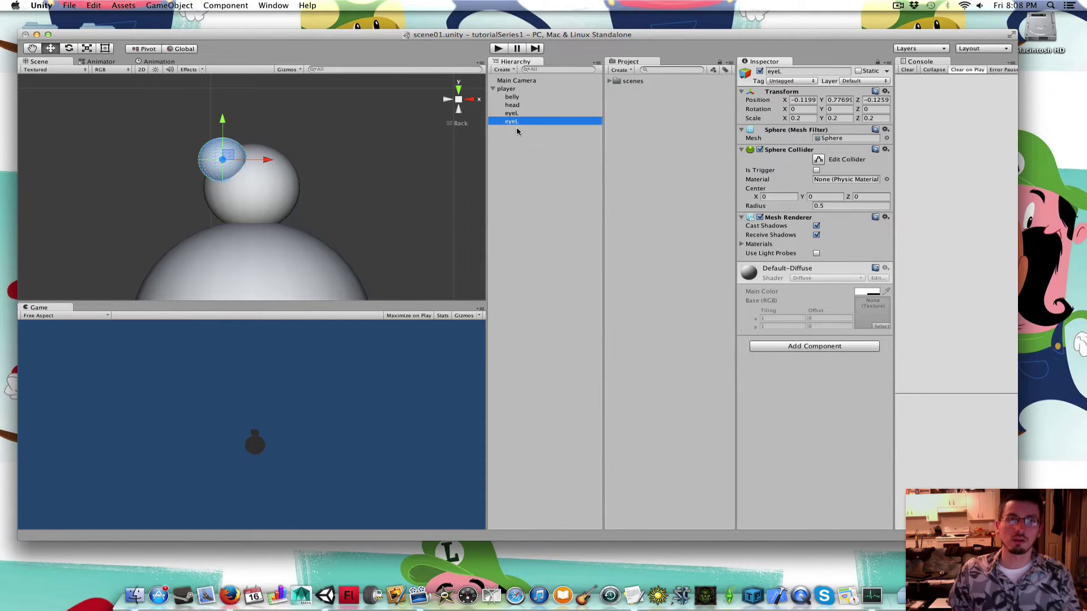
key("Return")
type("pup")
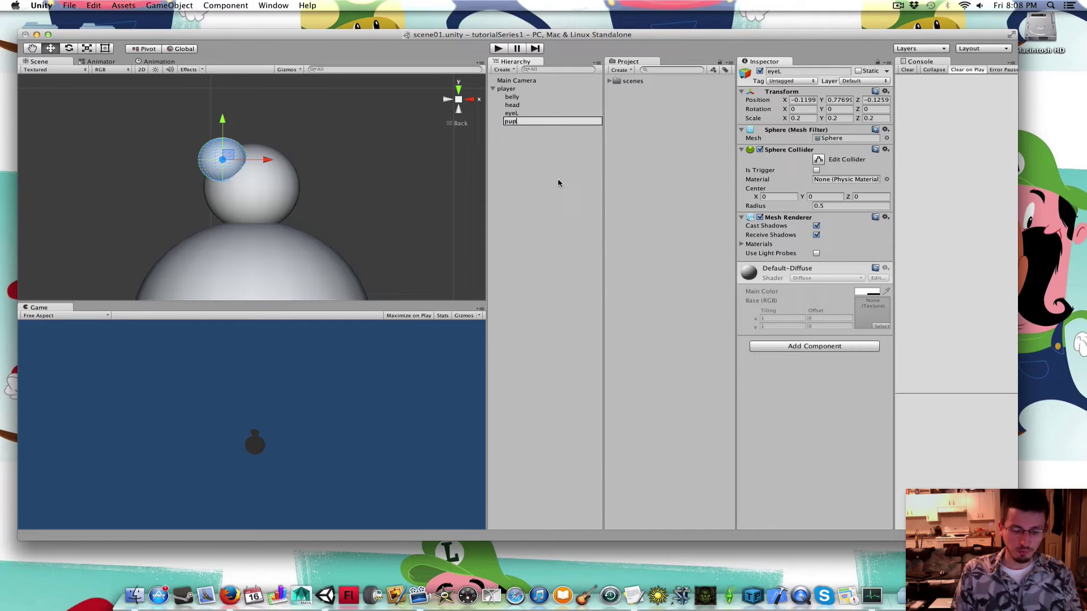
type("ilL")
key("Return")
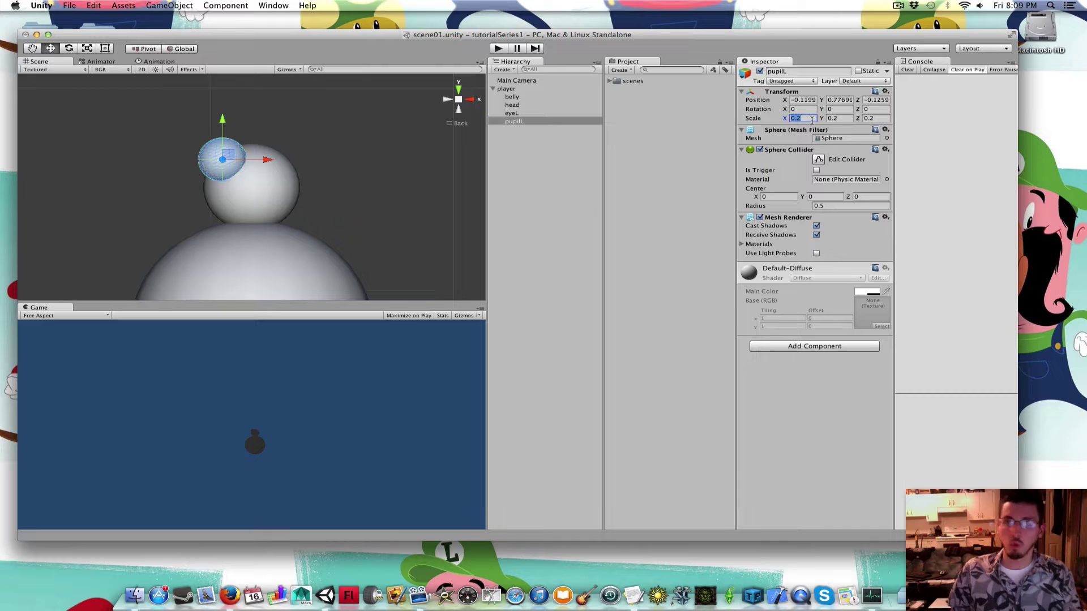
Scale pupilL to 0.1 on all three axes.
type("0.1")
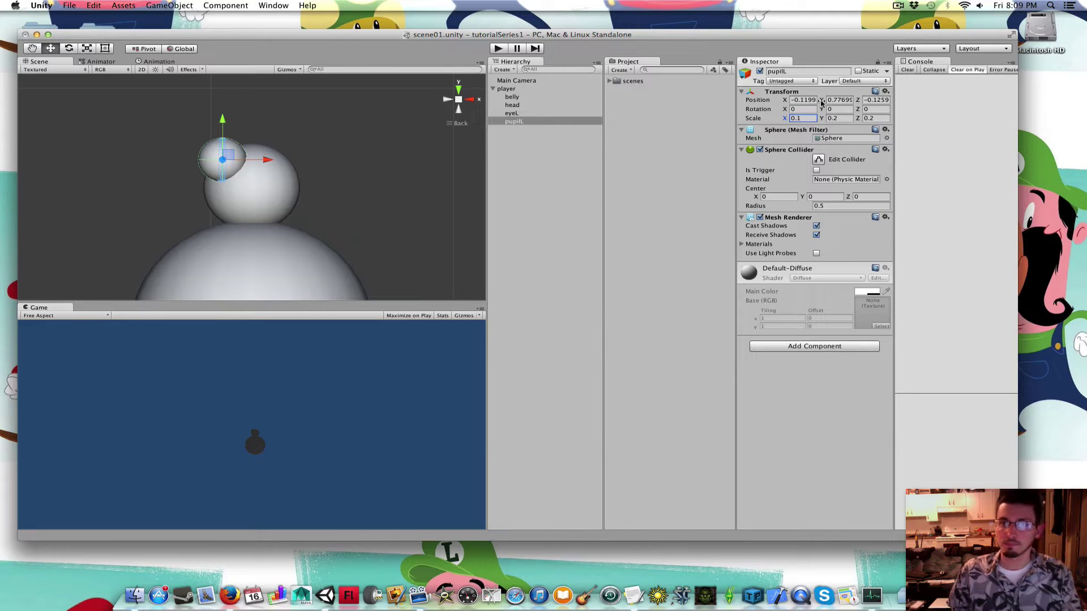
left_click(837, 118)
type("0.1")
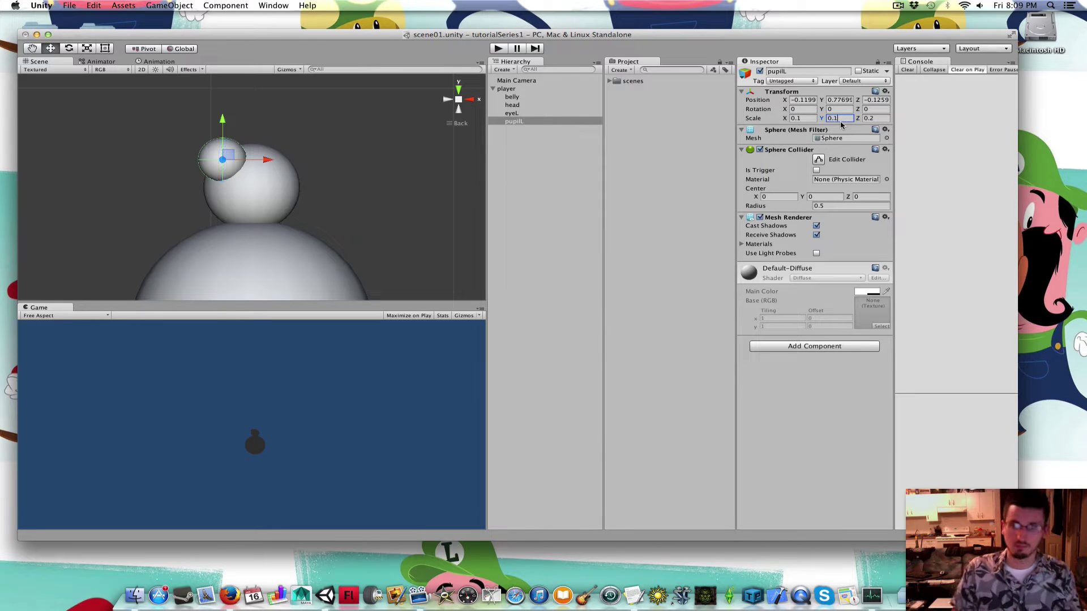
left_click(874, 118)
type("0.1")
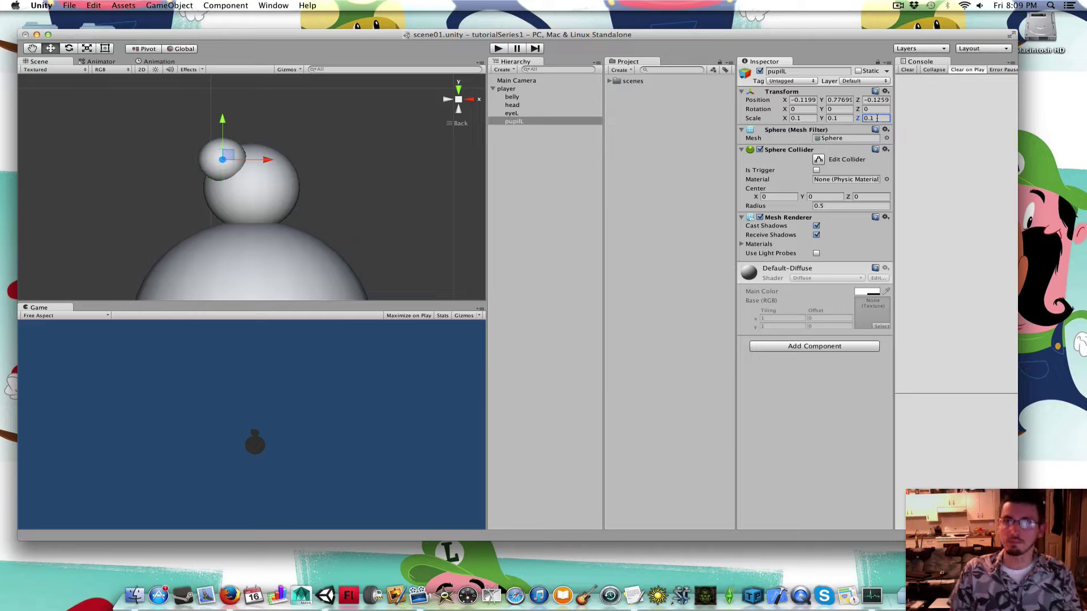
Push pupilL forward to Z -0.198, just in front of the eye.
left_click(439, 101)
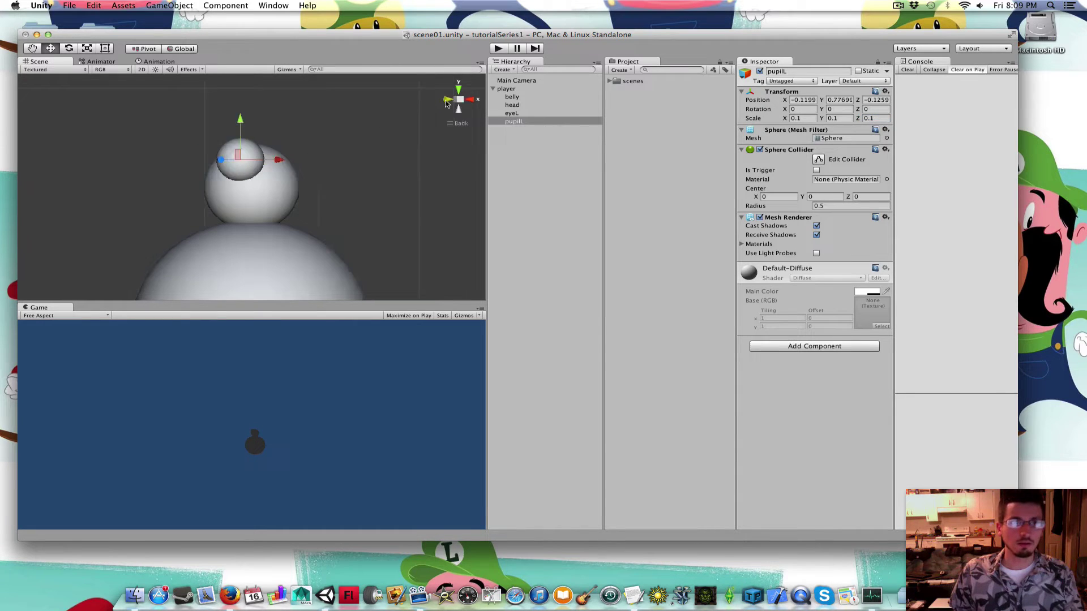
left_click_drag(232, 160, 253, 163)
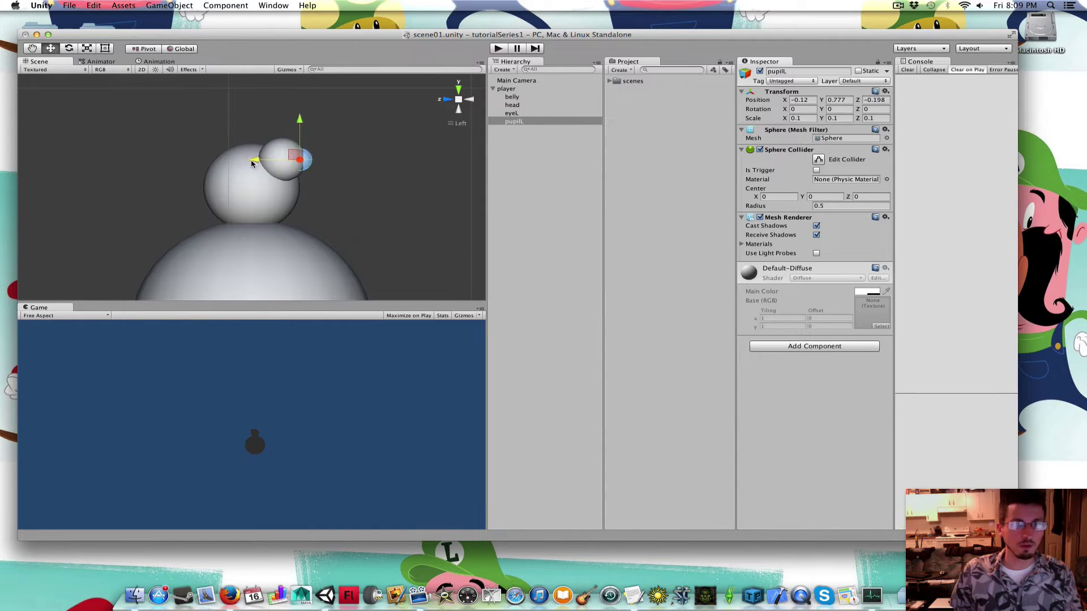
left_click(471, 100)
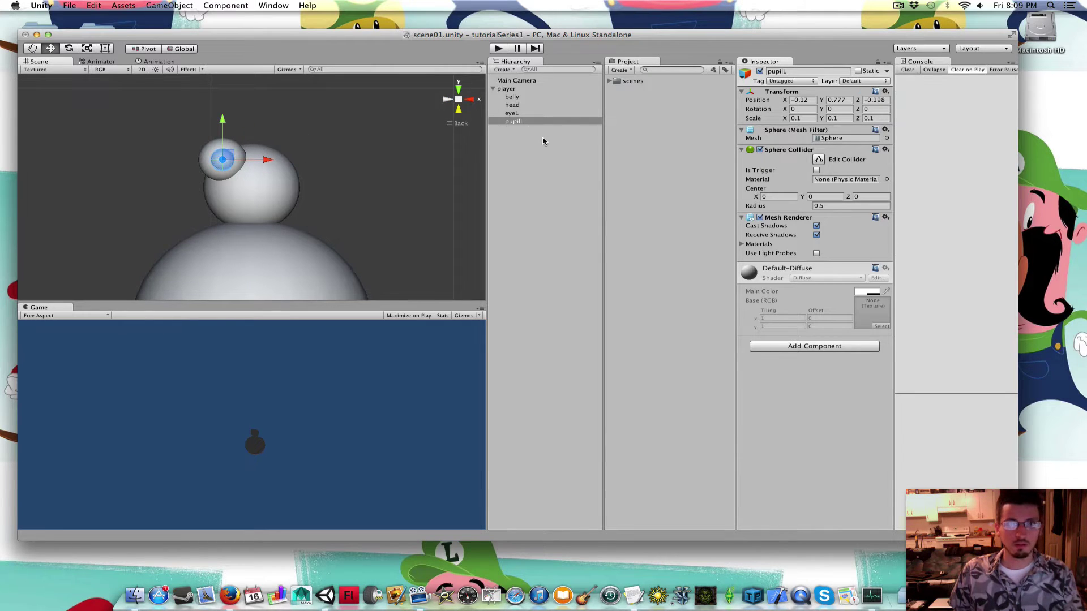
Nest pupilL inside eyeL in the Hierarchy.
left_click(527, 141)
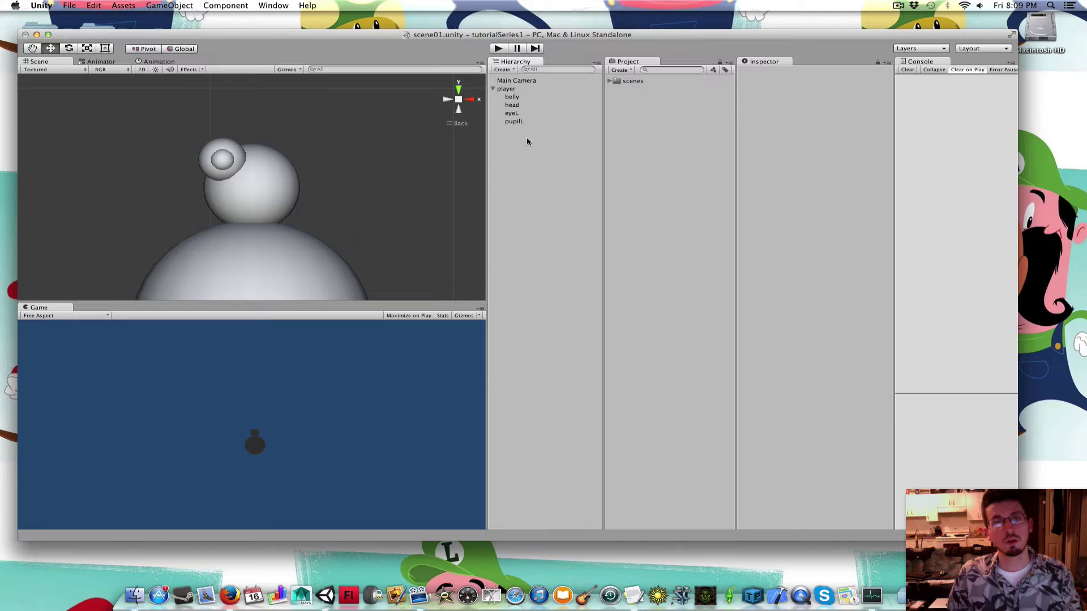
left_click(518, 125)
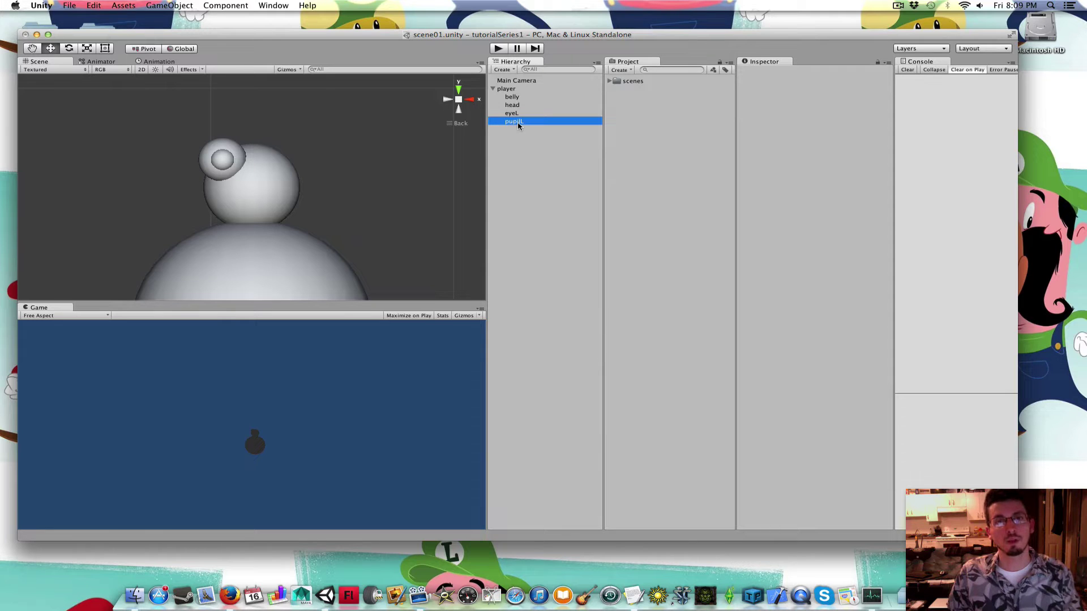
mouse_move(518, 126)
left_mouse_down()
mouse_move(520, 141)
mouse_move(511, 115)
left_mouse_up()
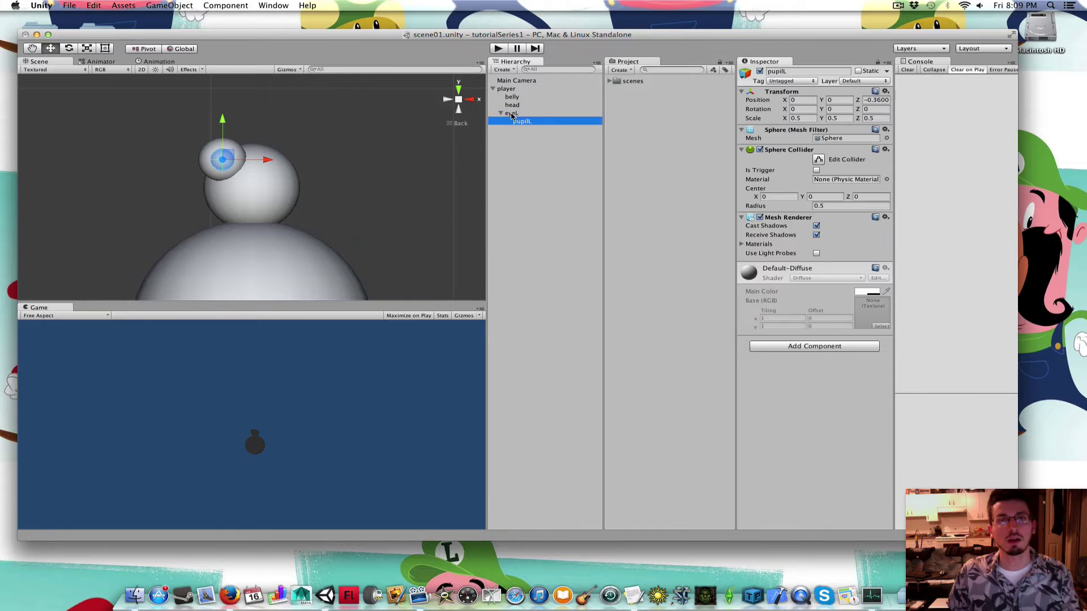
left_click(500, 113)
left_click(500, 114)
left_click(500, 113)
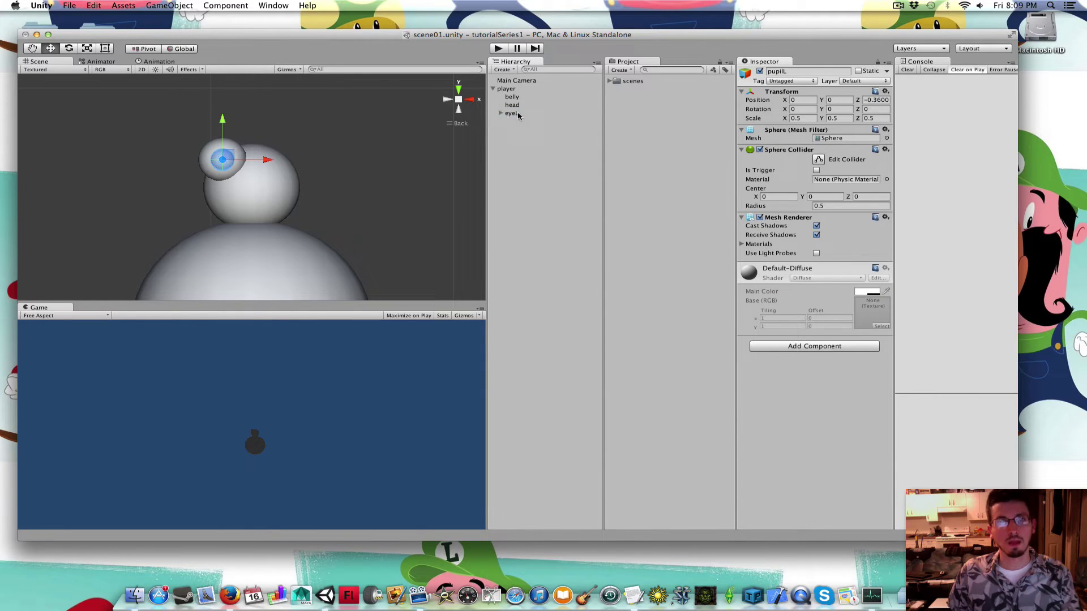
Test-tilt eyeL on X and Y, then return both rotations to 0.
left_click(513, 114)
left_click_drag(783, 110, 787, 85)
key("BackSpace")
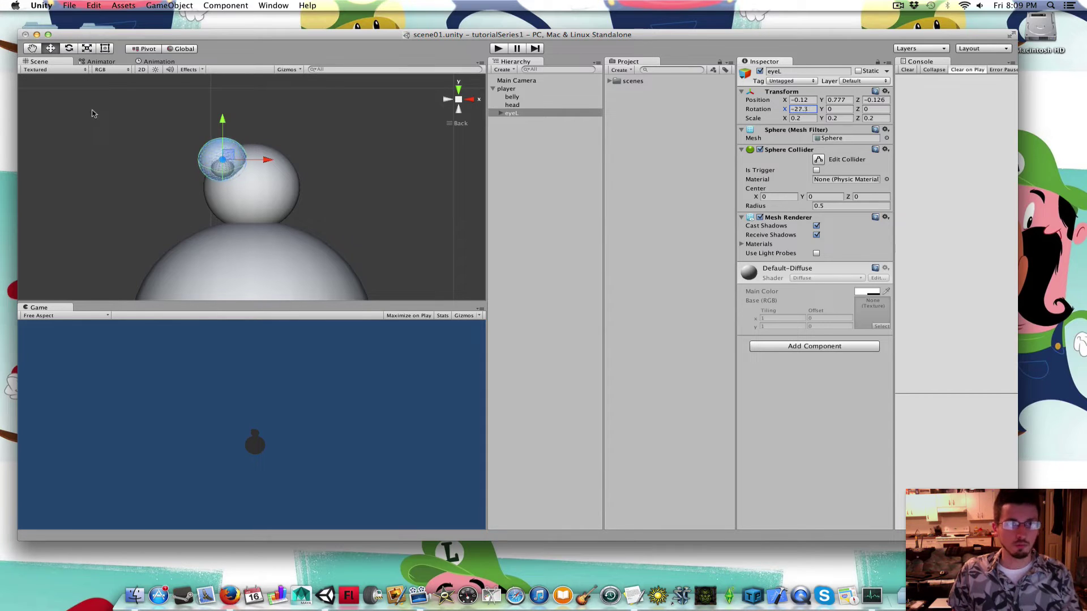
type("0")
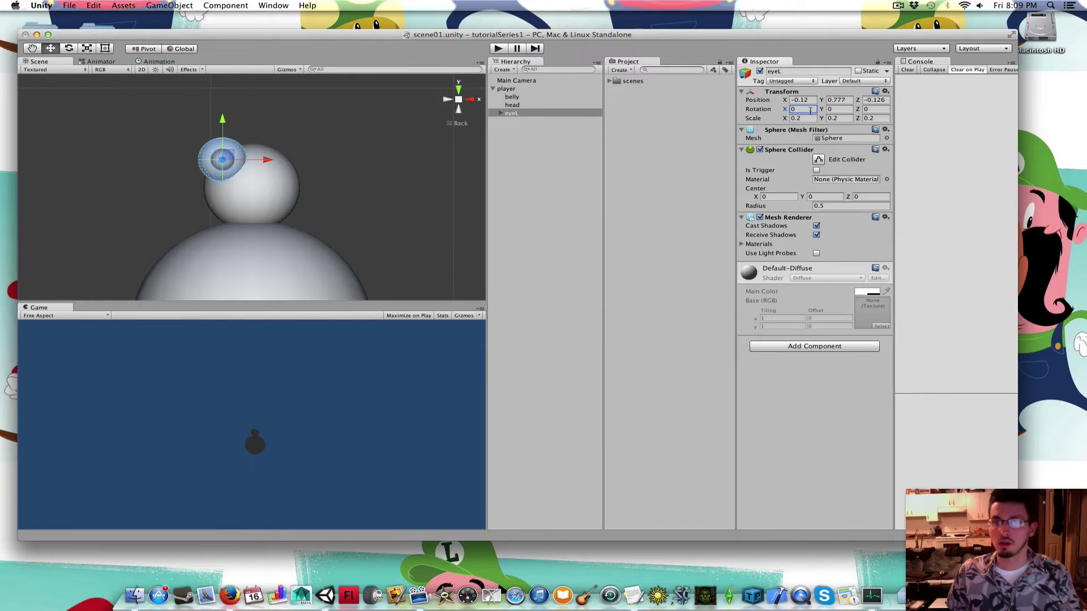
left_click_drag(822, 110, 917, 110)
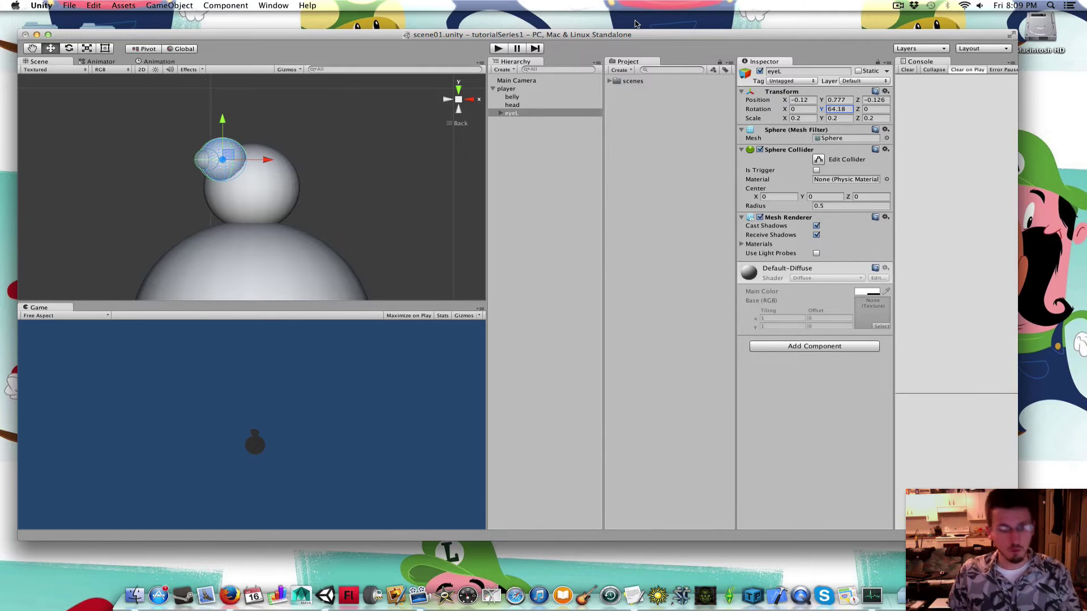
key("super+z")
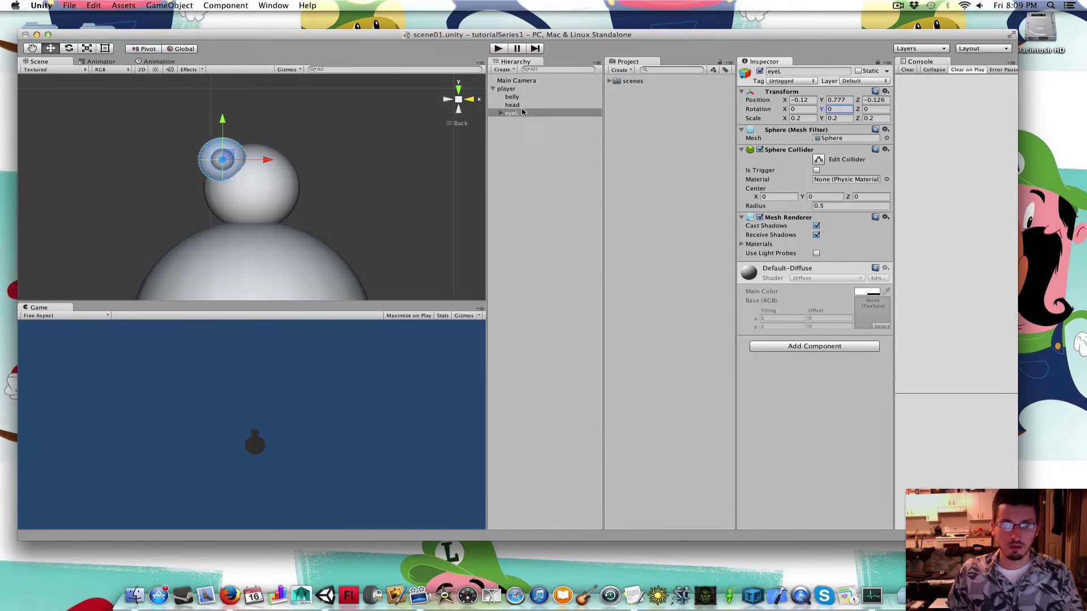
Duplicate eyeL and rename the copy eyeR.
right_click(516, 116)
left_click(563, 154)
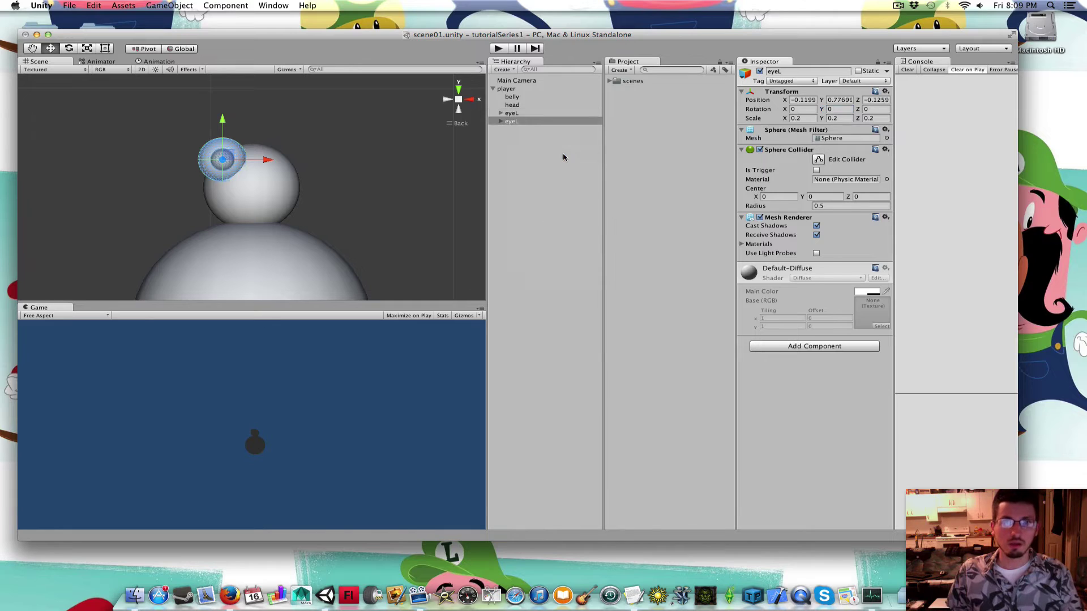
left_click(515, 126)
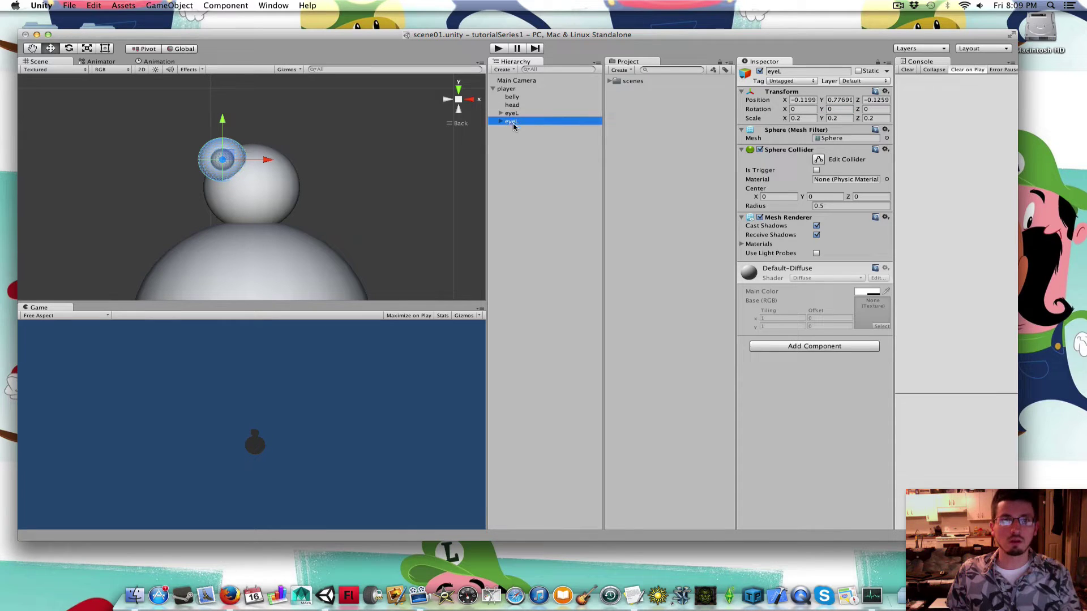
key("Return")
key("Right")
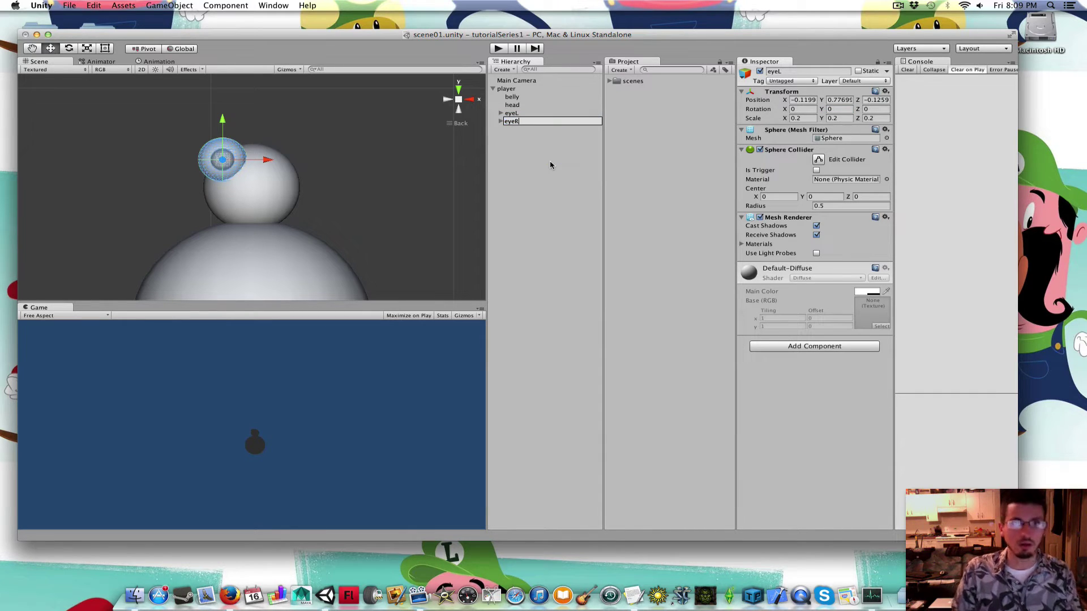
type("R")
key("Return")
Rename the copied pupil inside eyeR to pupilR.
left_click(501, 121)
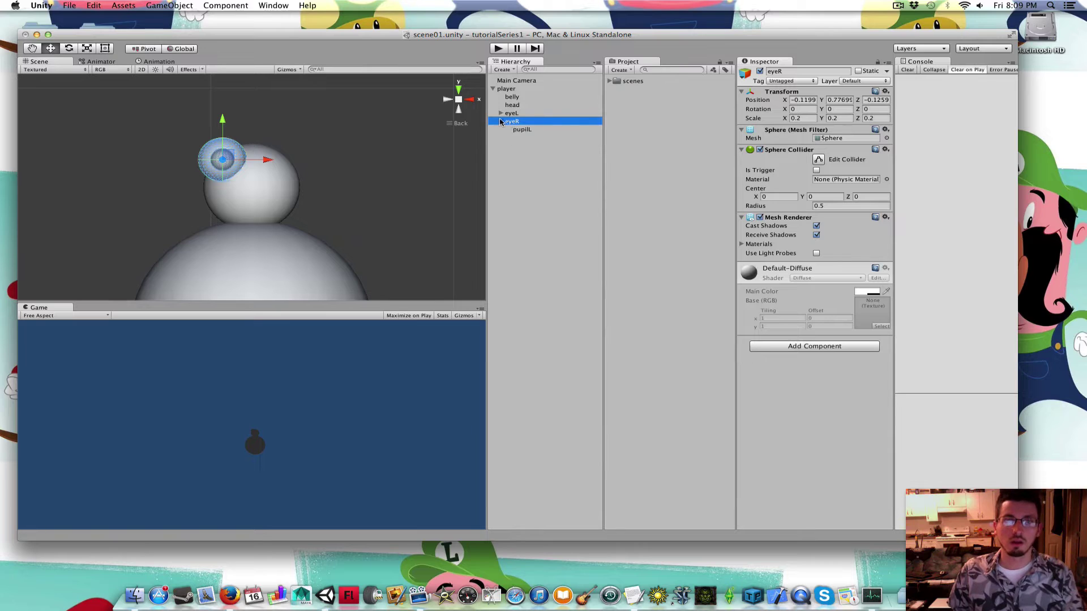
left_click(527, 130)
key("Return")
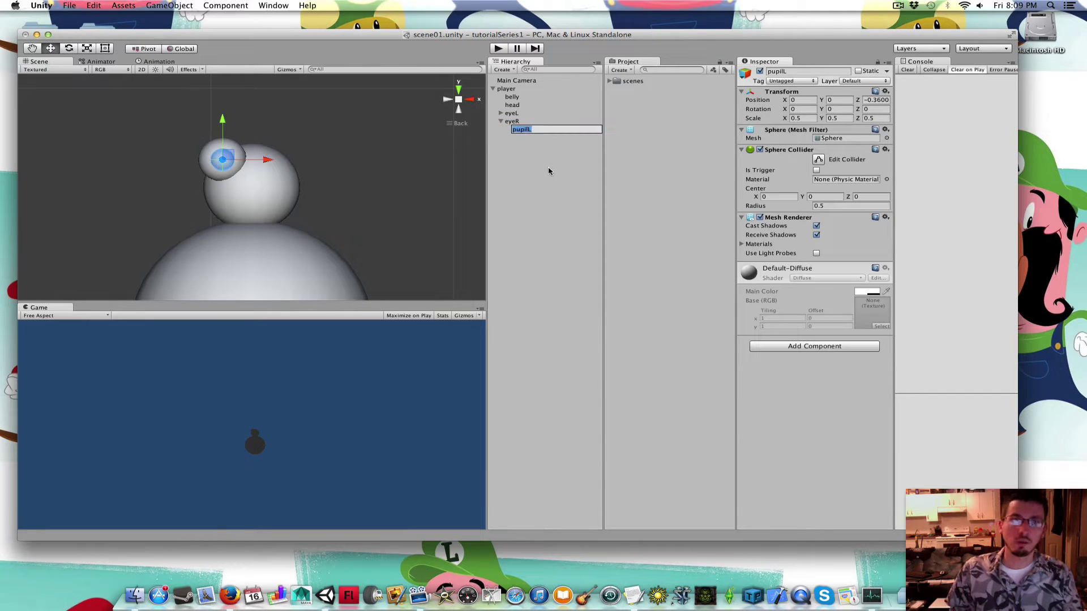
key("Right")
type("R")
key("Return")
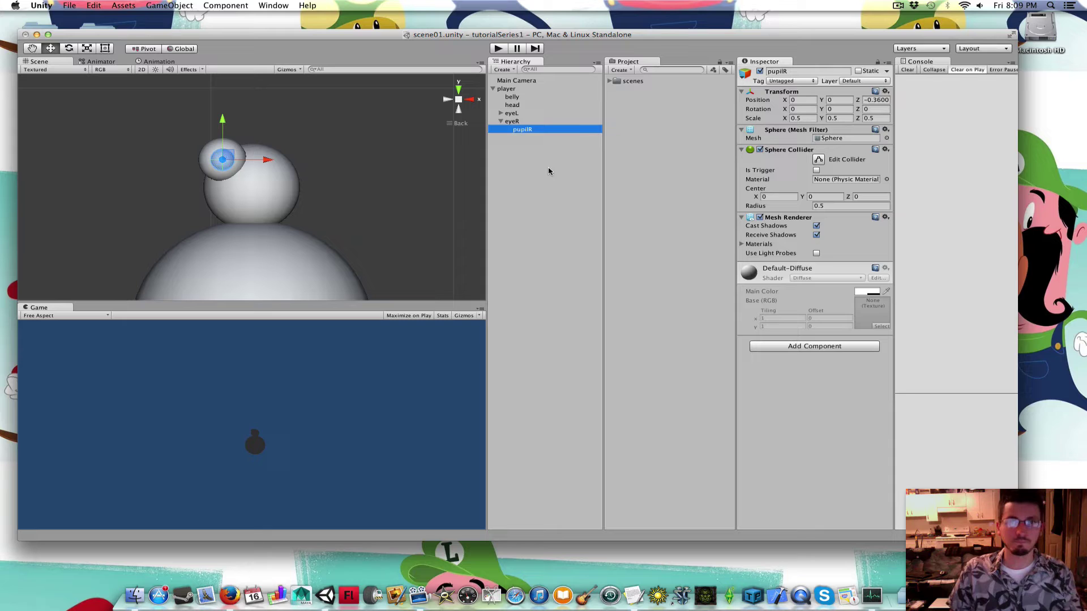
left_click(500, 121)
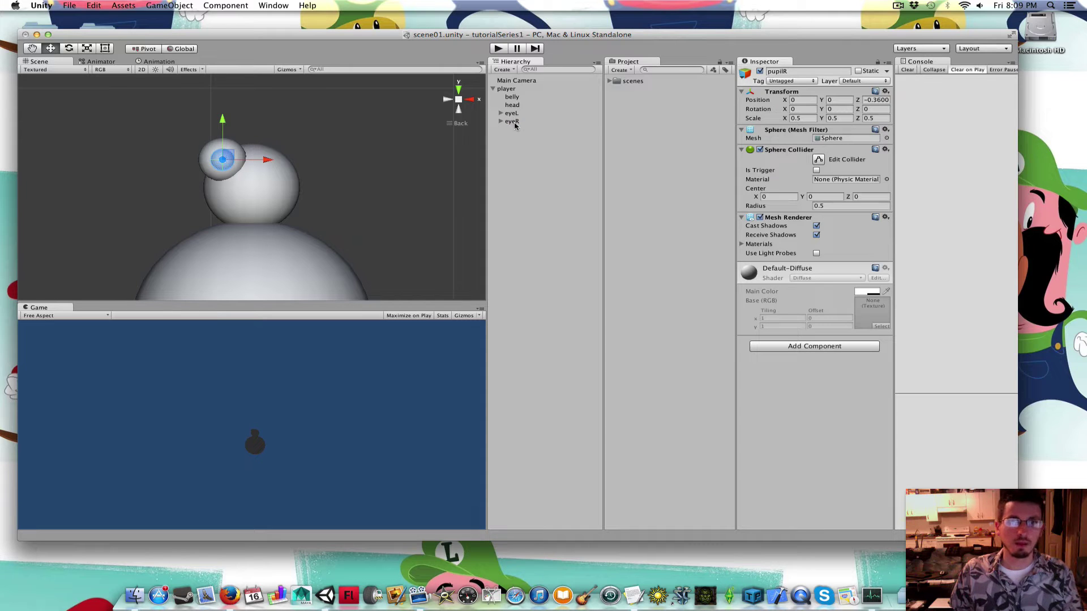
Move eyeR to the right side of the head at X 0.106.
left_click(513, 122)
left_click_drag(271, 160, 321, 162)
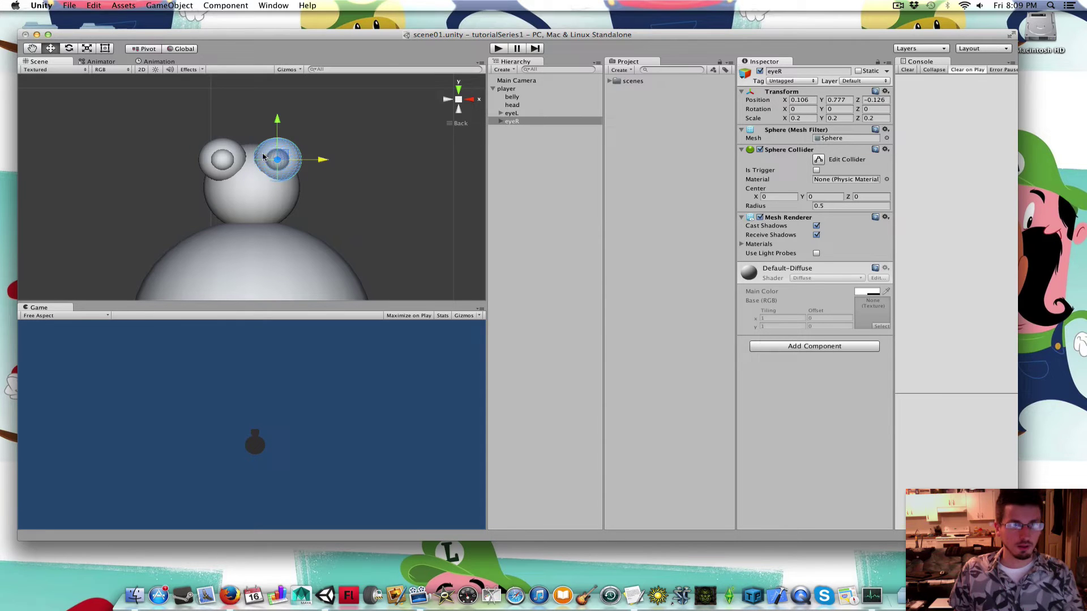
scroll(262, 157, "down", 5)
middle_click_drag(269, 189, 272, 165)
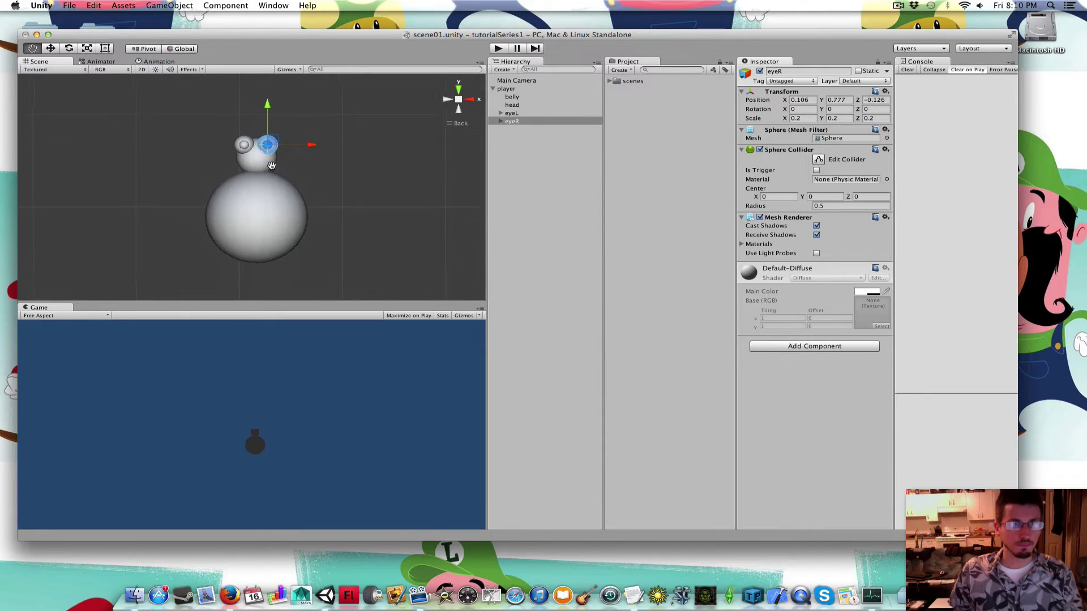
scroll(271, 170, "up", 4)
scroll(272, 173, "down", 2)
scroll(271, 172, "up", 1)
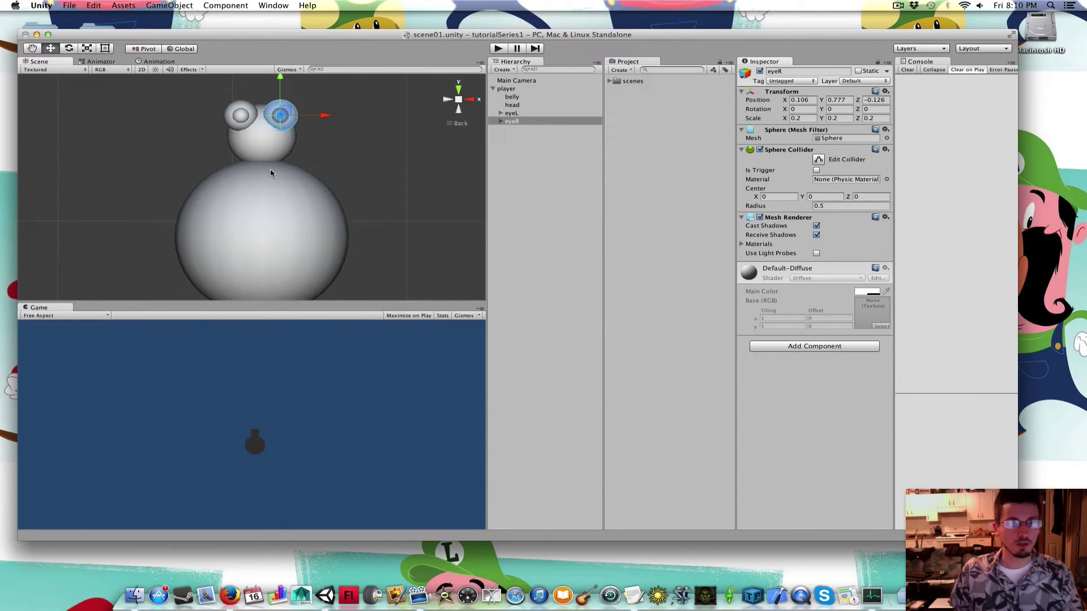
scroll(271, 171, "down", 3)
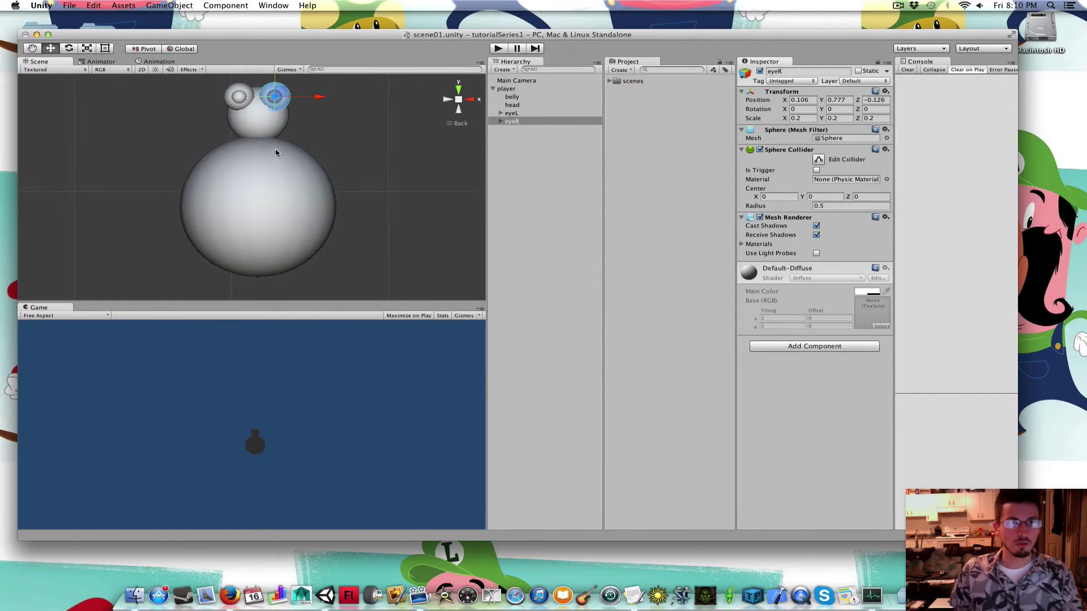
Nest both eyeL and eyeR under the head object.
middle_click_drag(275, 152, 274, 164)
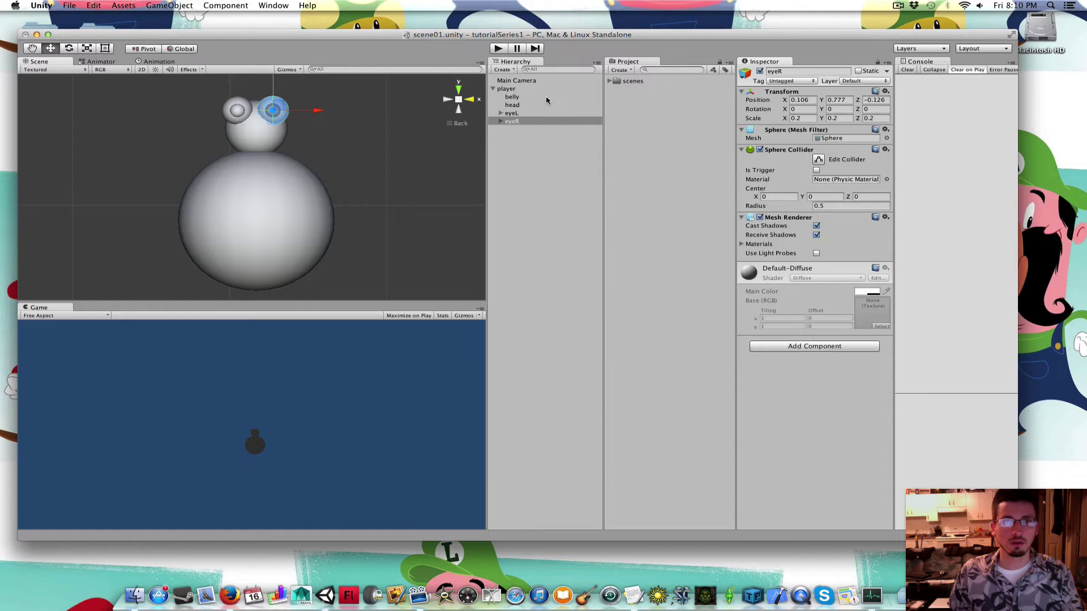
left_click(512, 113, "shift")
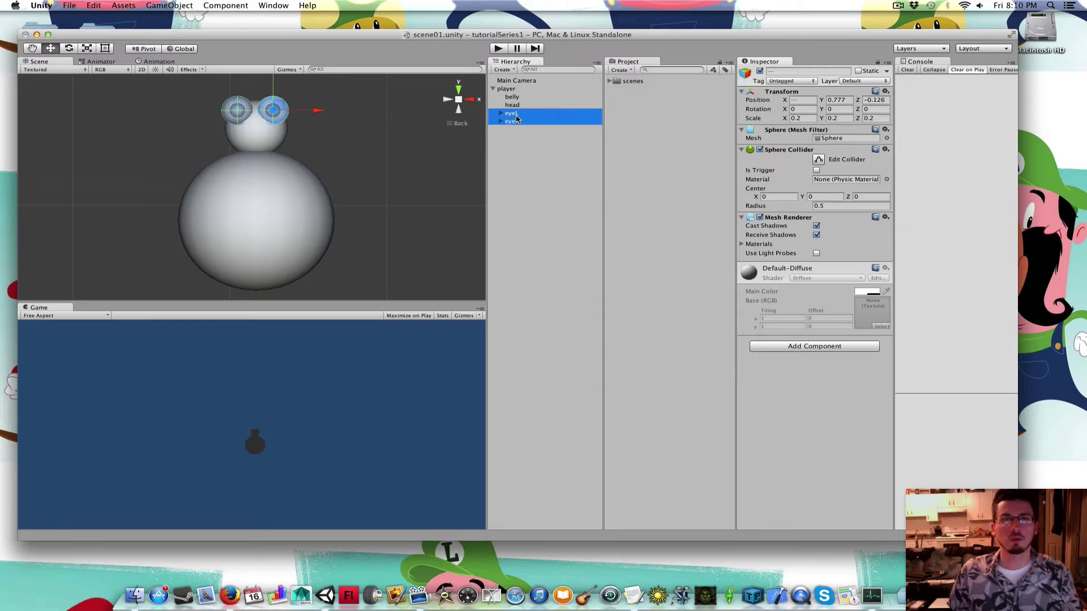
mouse_move(515, 121)
left_mouse_down()
mouse_move(509, 89)
mouse_move(521, 134)
mouse_move(521, 104)
left_mouse_up()
left_click(501, 106)
left_click(516, 106)
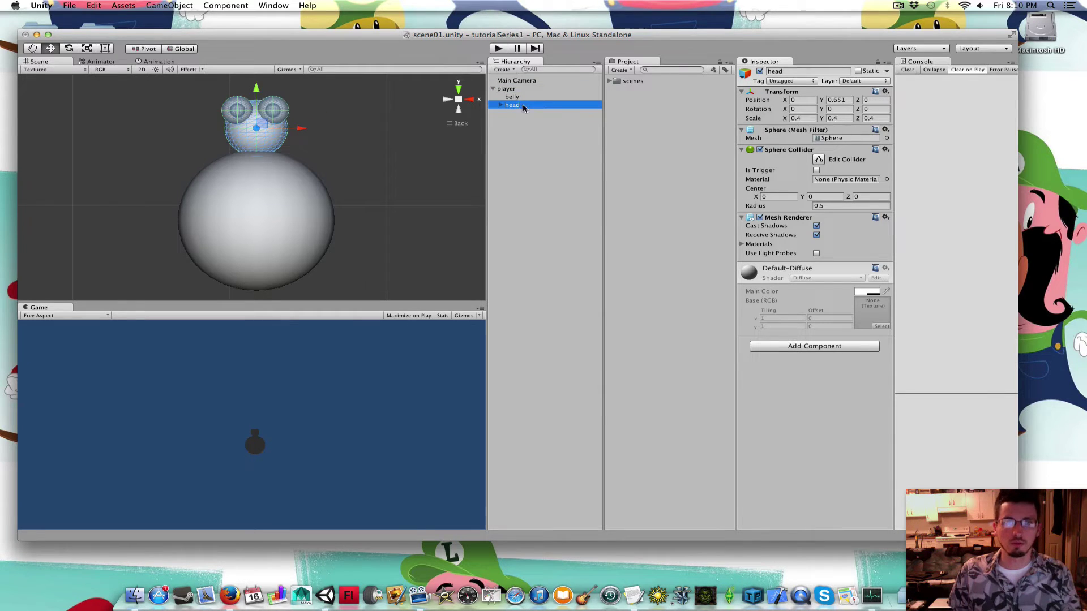
Test rotating and moving the head so the eyes follow, undoing the moves.
left_click_drag(822, 110, 379, 122)
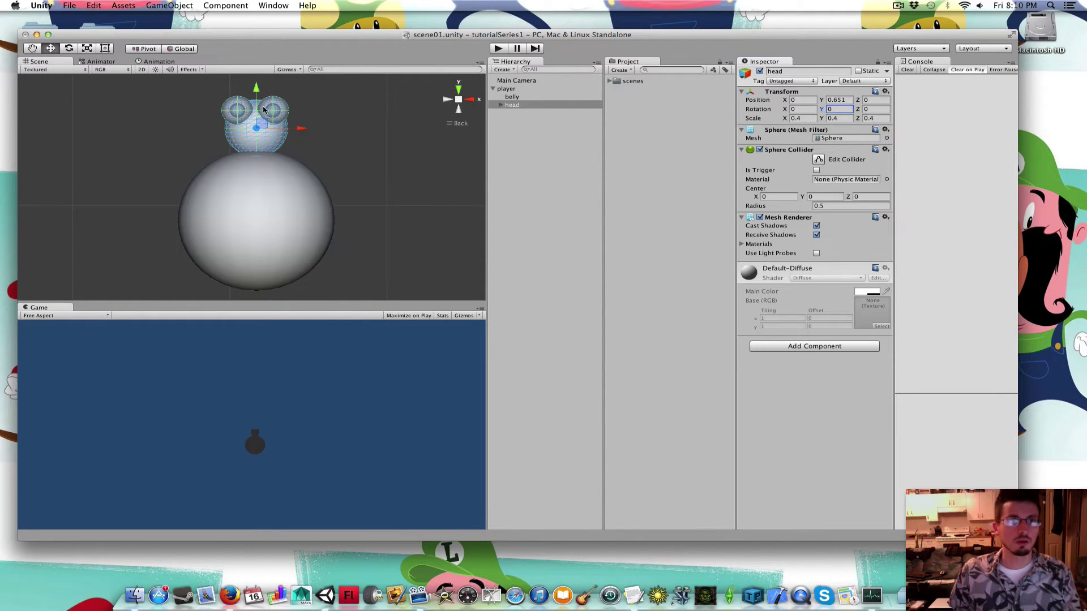
middle_click_drag(266, 110, 253, 158)
left_click_drag(253, 158, 269, 80)
key("super+z")
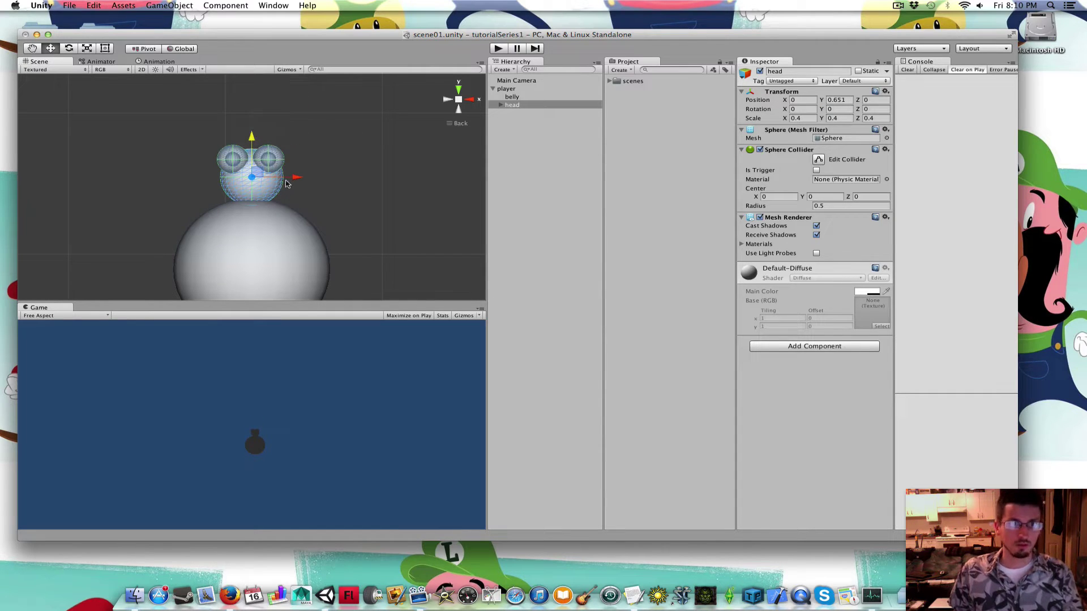
left_click_drag(291, 177, 126, 167)
key("super+z")
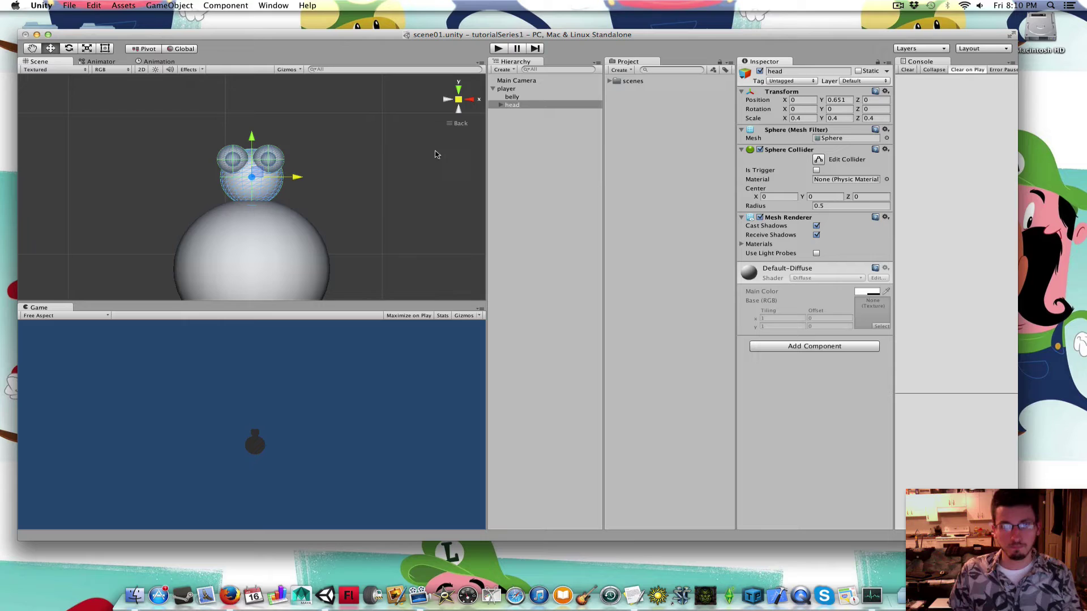
middle_click_drag(339, 198, 374, 116)
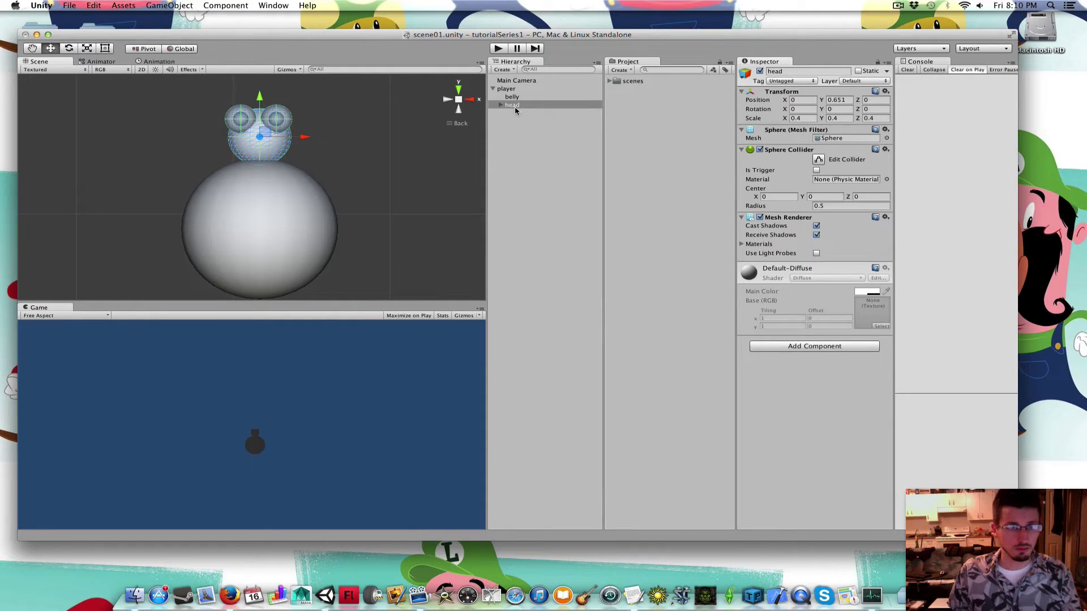
left_click(526, 125)
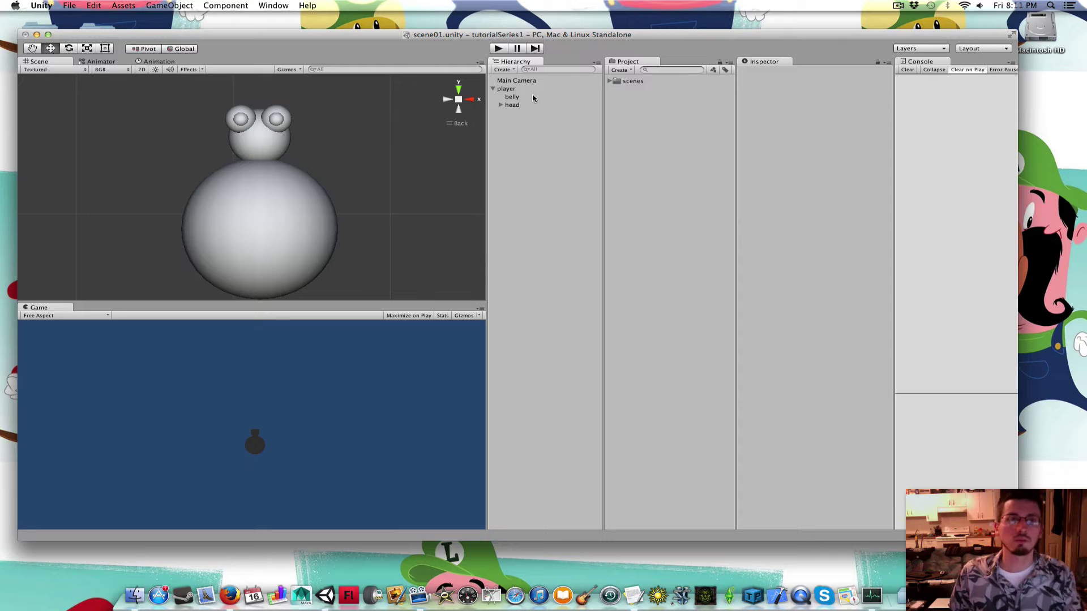
scroll(328, 146, "down", 5)
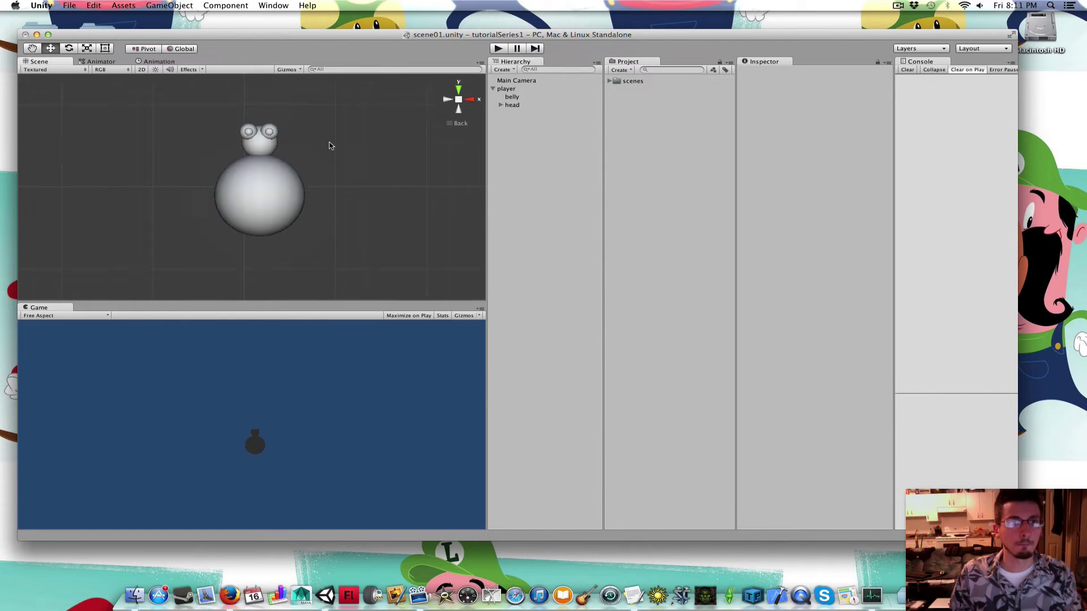
mouse_move(327, 146)
middle_mouse_down()
mouse_move(313, 138)
mouse_move(320, 149)
middle_mouse_up()
Add a Cube under player and scale it to 0.2, 1, 0.2.
right_click(509, 94)
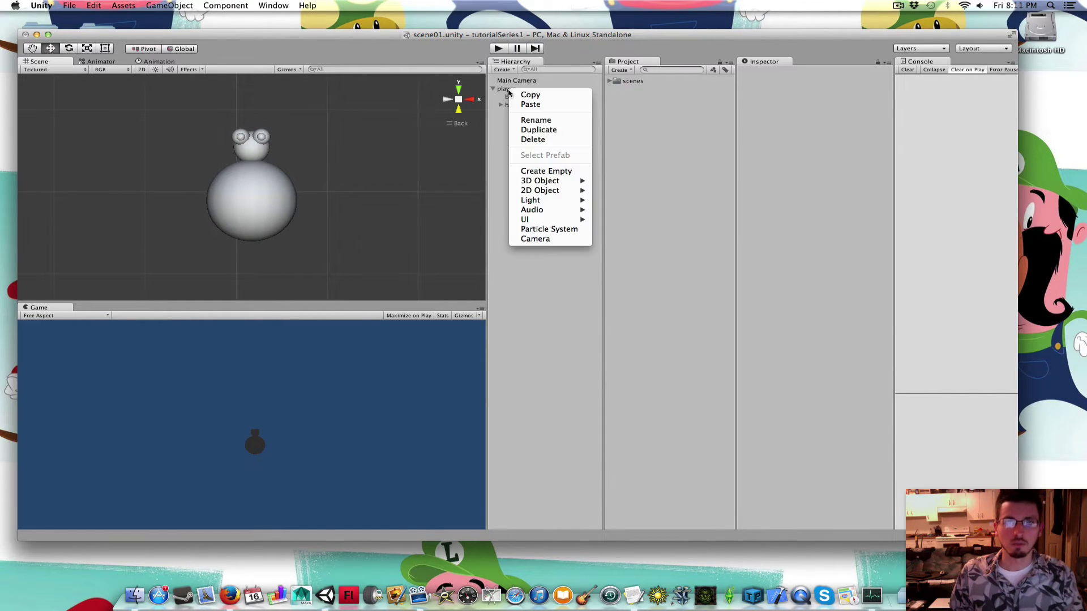
mouse_move(558, 183)
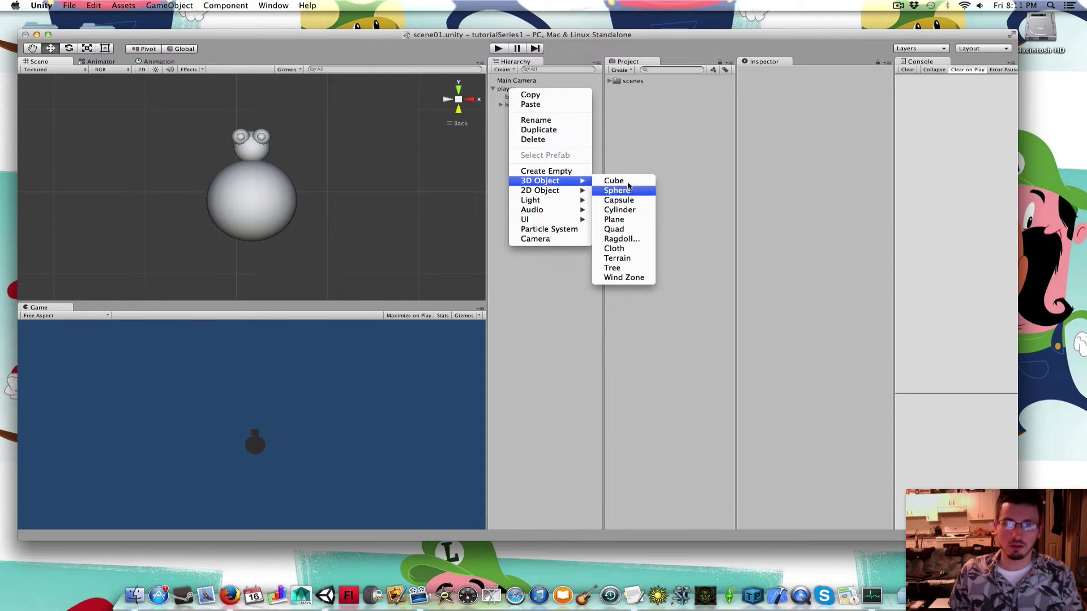
left_click(614, 181)
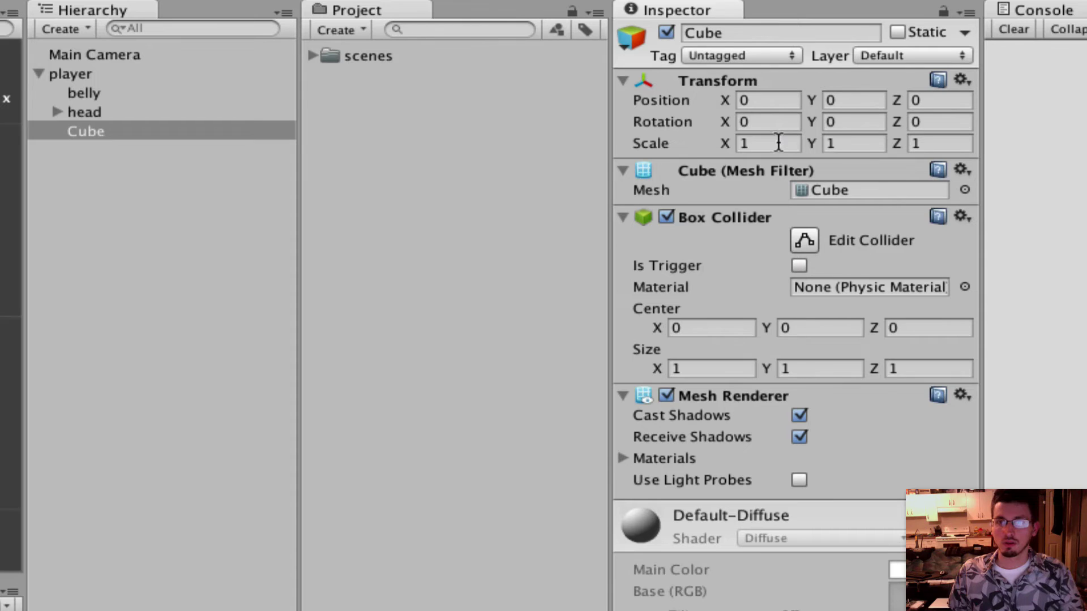
left_click(779, 142)
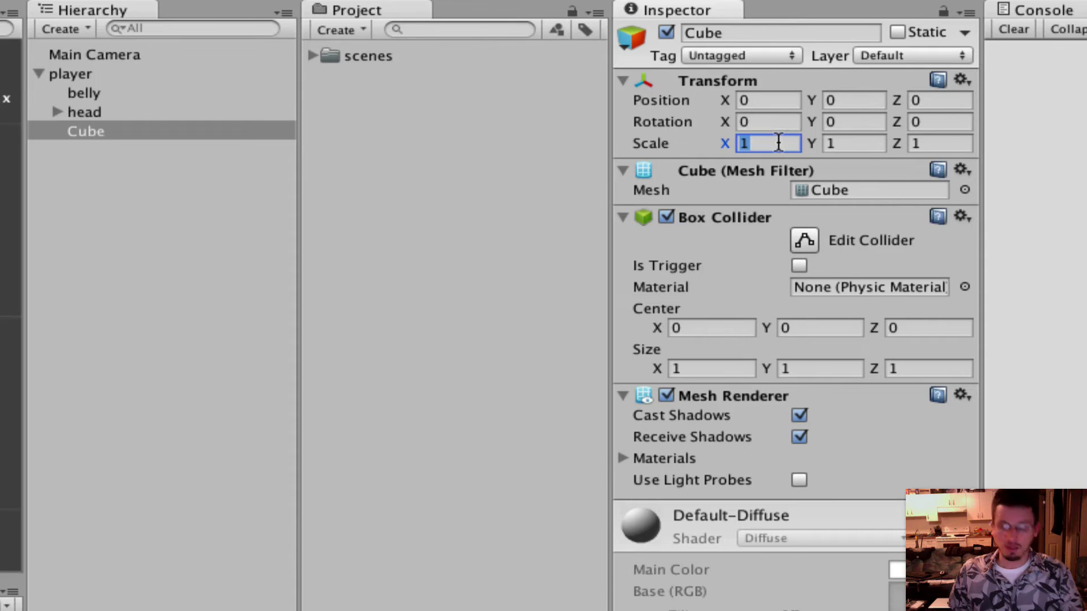
key("BackSpace")
type("0.2")
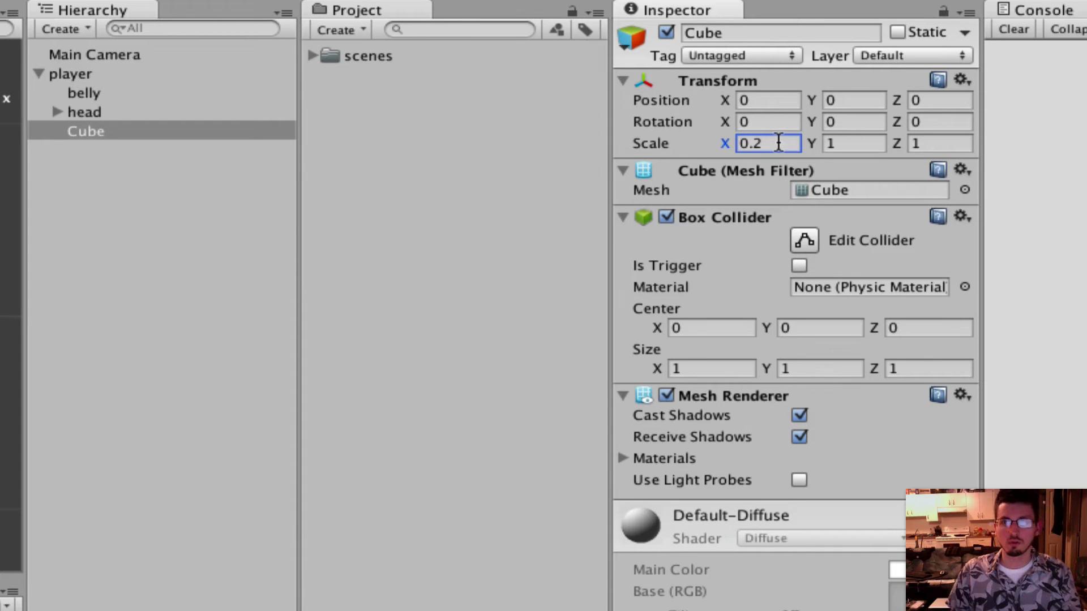
left_click(918, 143)
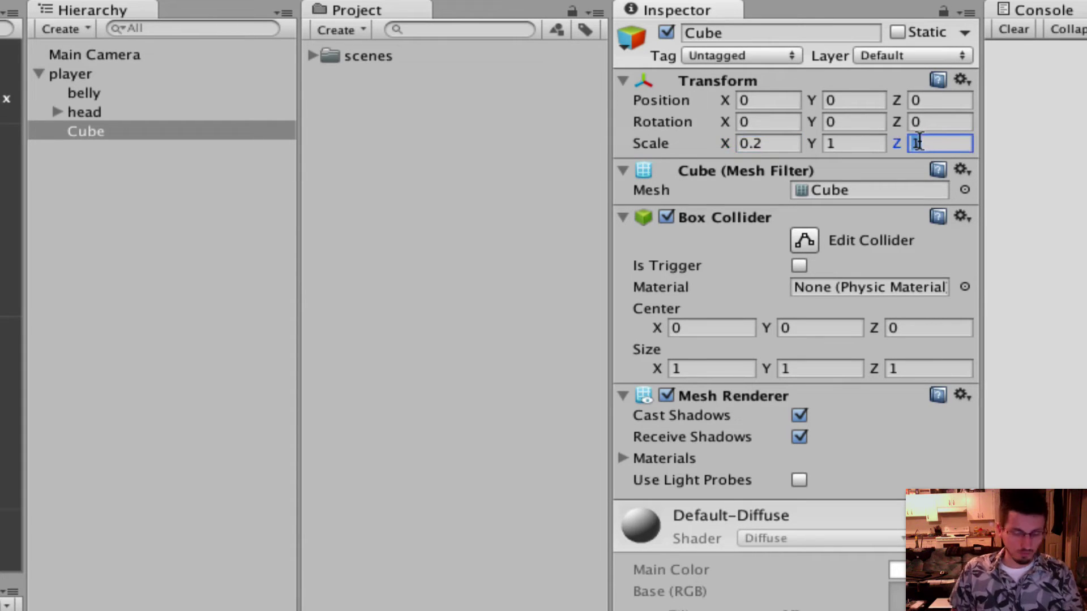
key("BackSpace")
type("0.2")
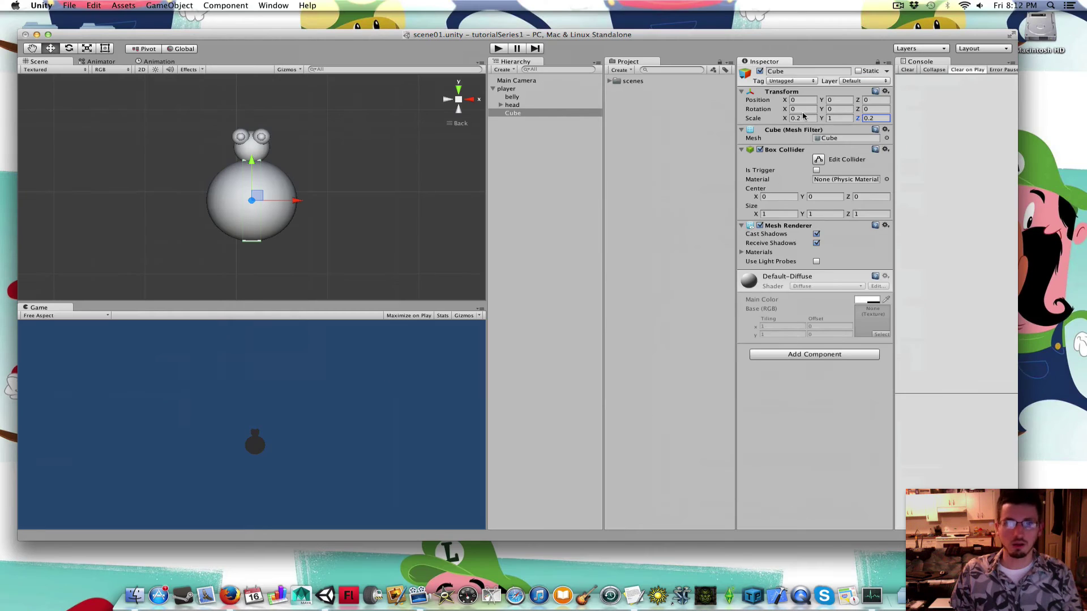
Move the Cube below the belly and left, to -0.23, -0.795, 0.
left_click_drag(251, 165, 253, 232)
left_click_drag(289, 266, 265, 267)
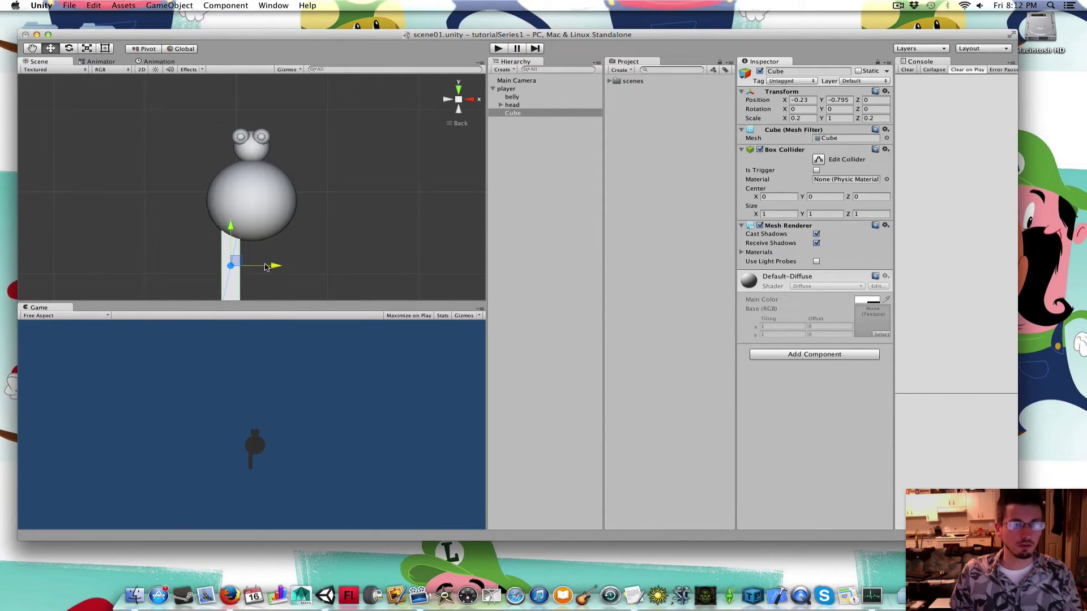
middle_click_drag(264, 263, 287, 198)
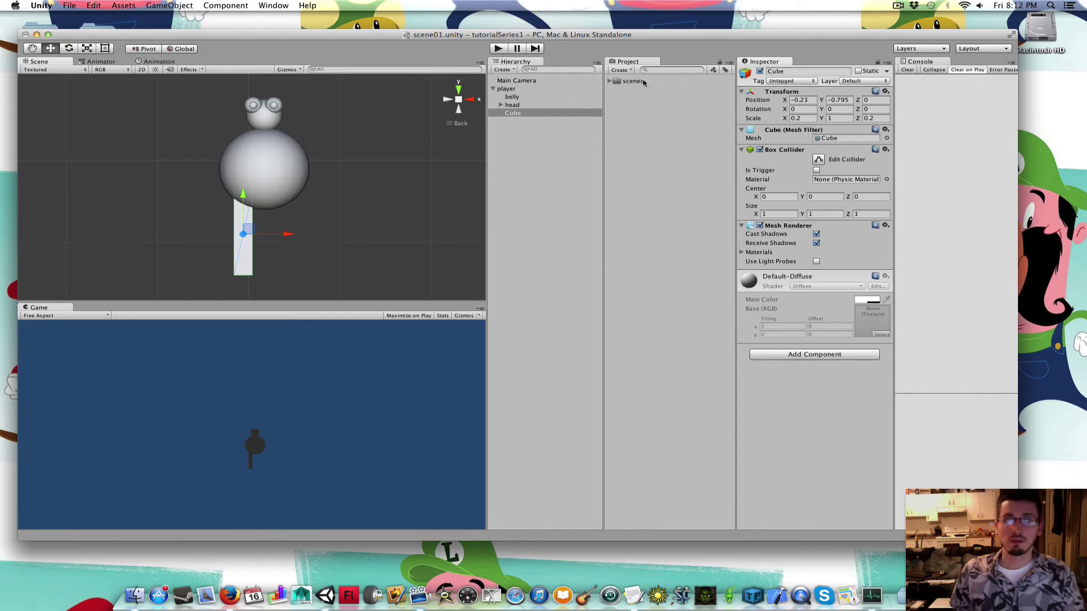
Undo a test tilt by resetting the Cube's rotation fields.
left_click_drag(785, 108, 518, 120)
left_click(815, 109)
type("0")
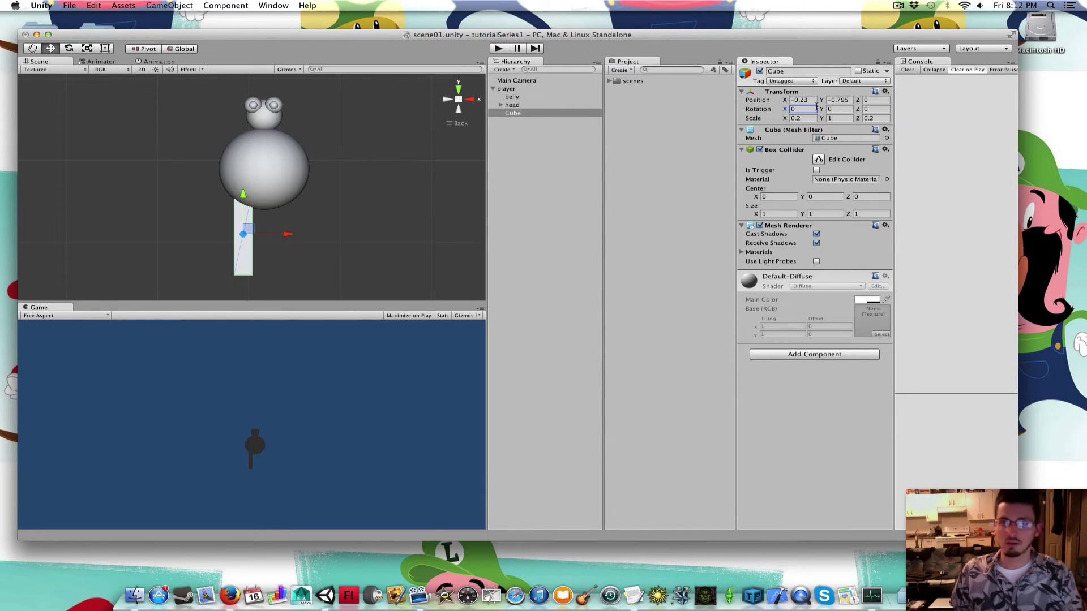
key("Tab")
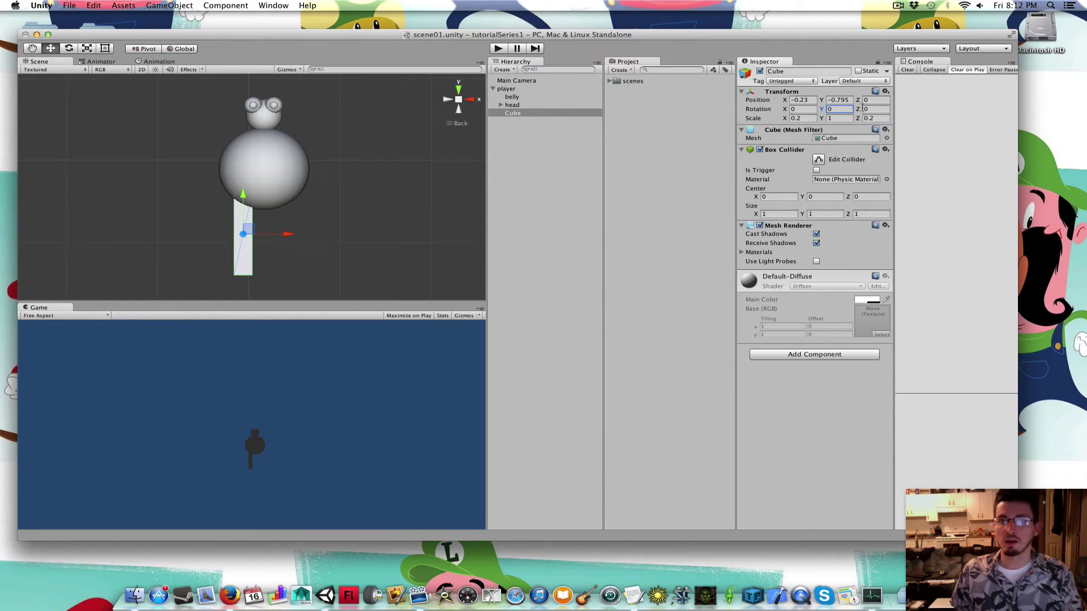
key("Tab")
type("0.220")
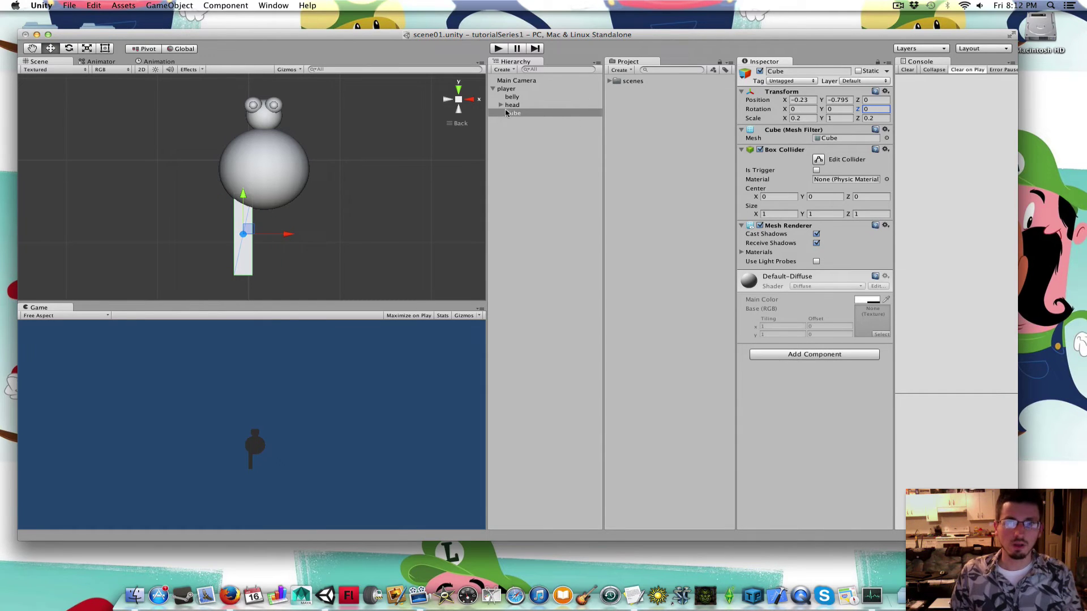
Create an empty object under player named legR.
right_click(507, 90)
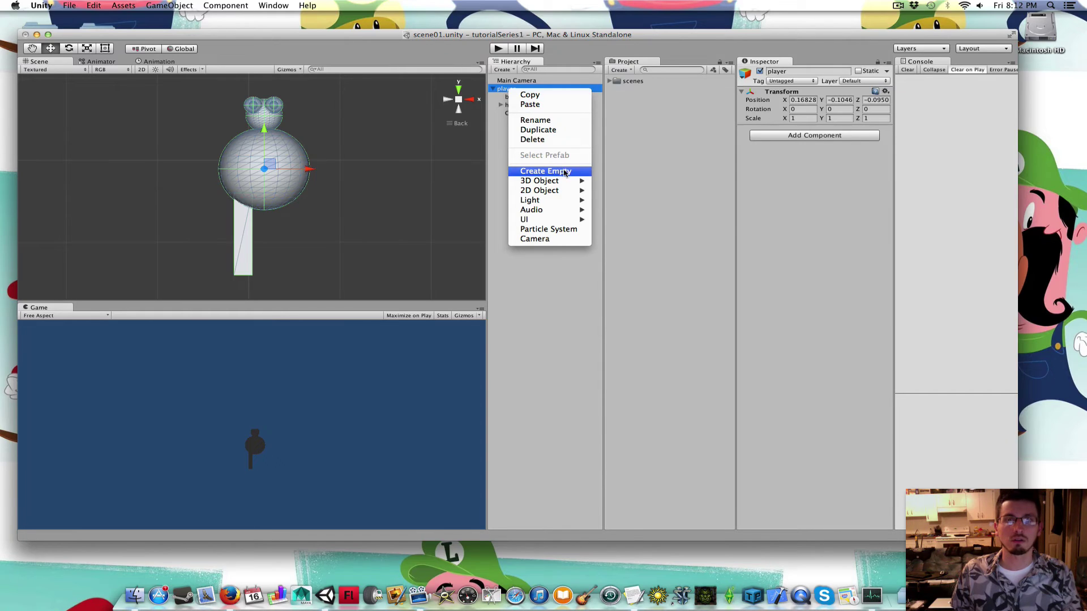
left_click(564, 172)
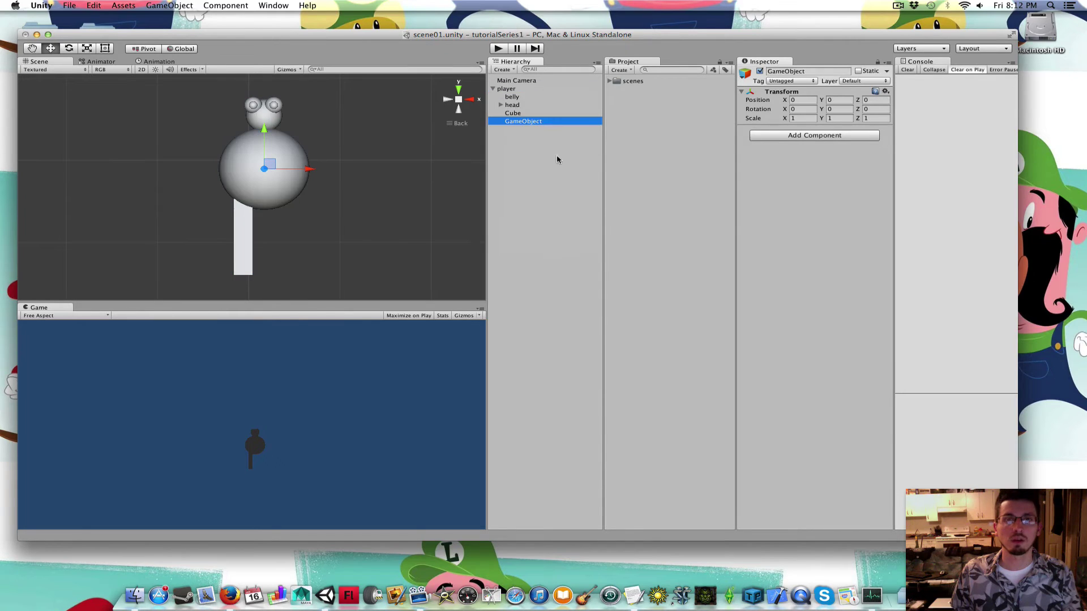
left_click(522, 122)
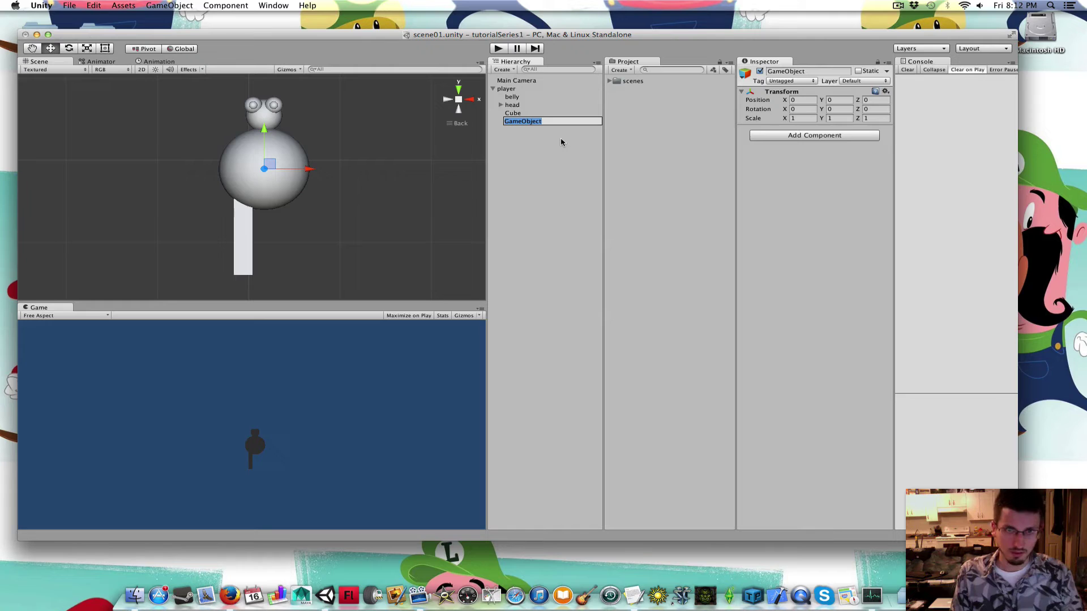
type("leg")
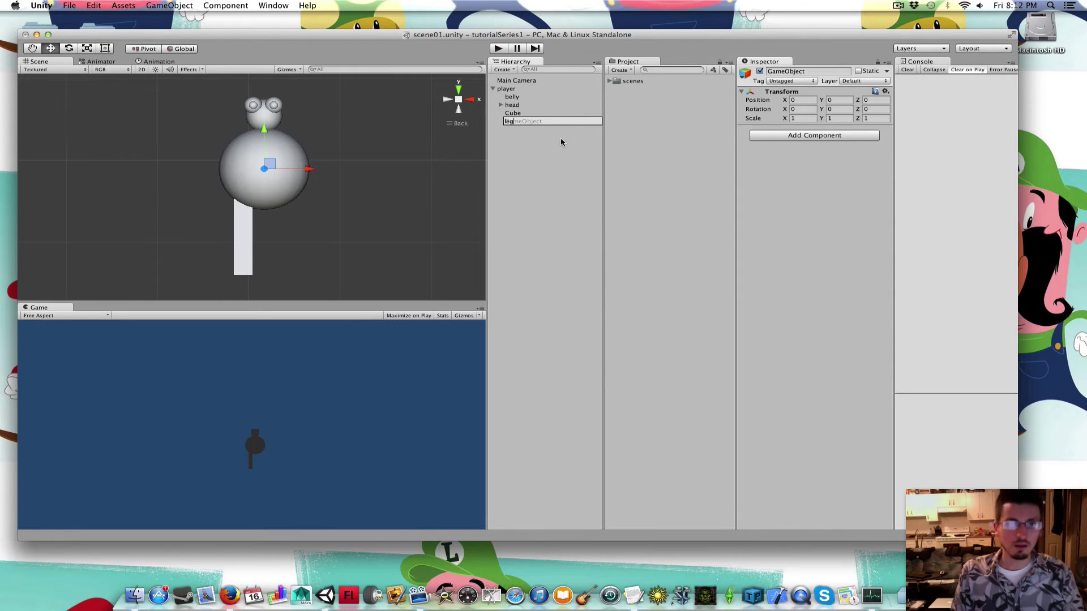
type("R")
key("Return")
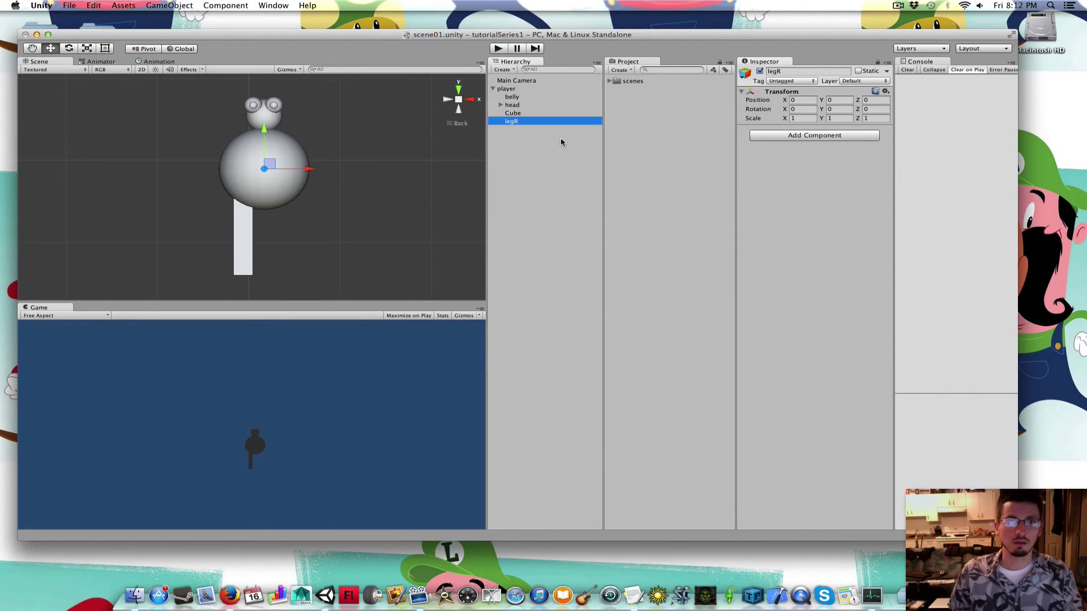
Nudge eyeL sideways on the head, then select legR.
left_click(500, 105)
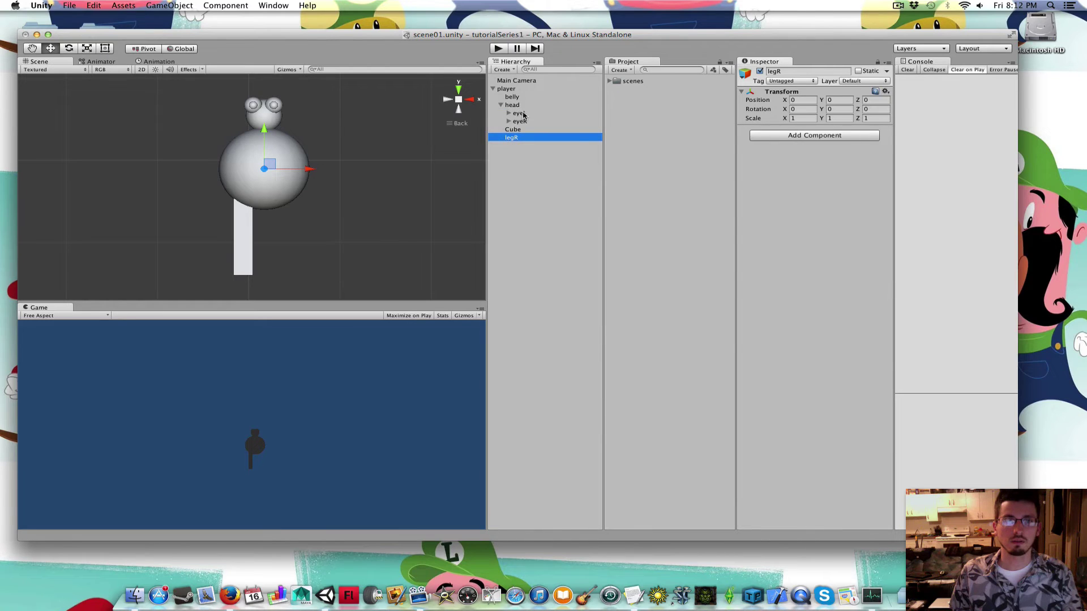
left_click(520, 114)
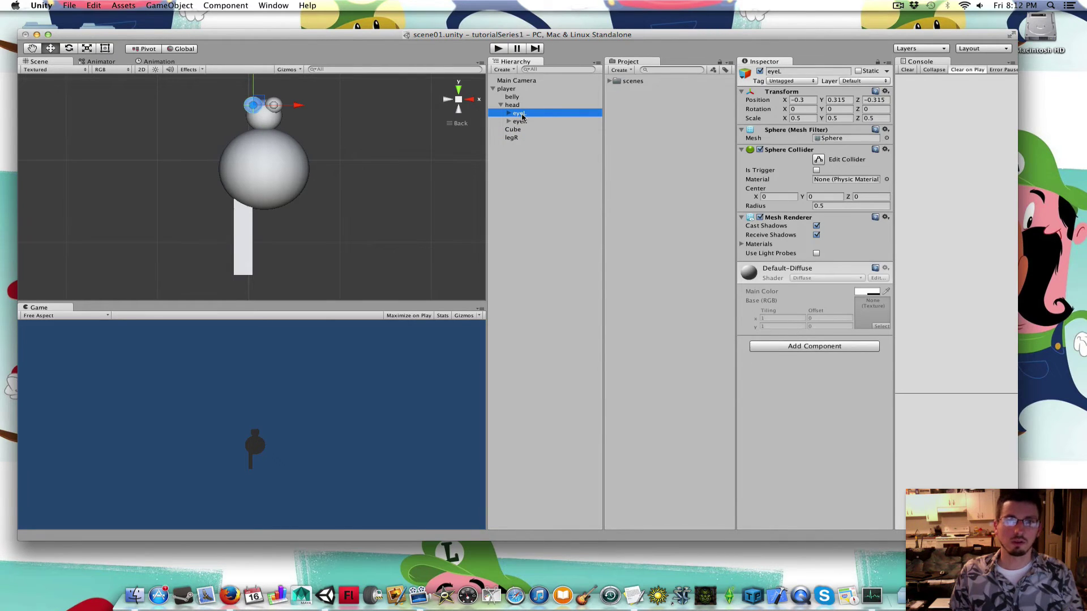
mouse_move(298, 105)
left_mouse_down()
mouse_move(323, 107)
mouse_move(294, 107)
left_mouse_up()
left_click(519, 121)
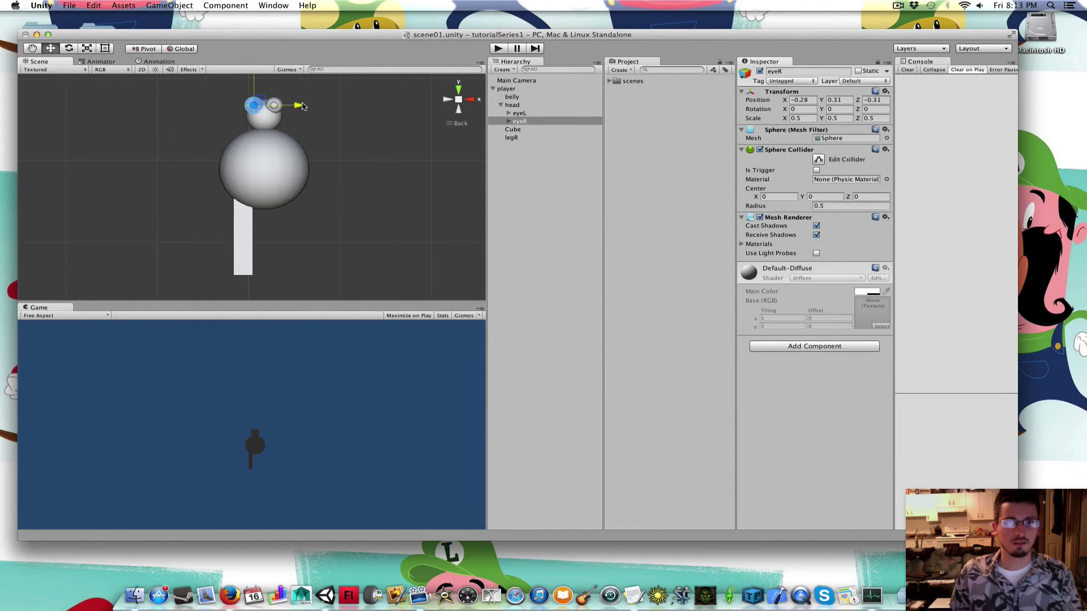
left_click(500, 105)
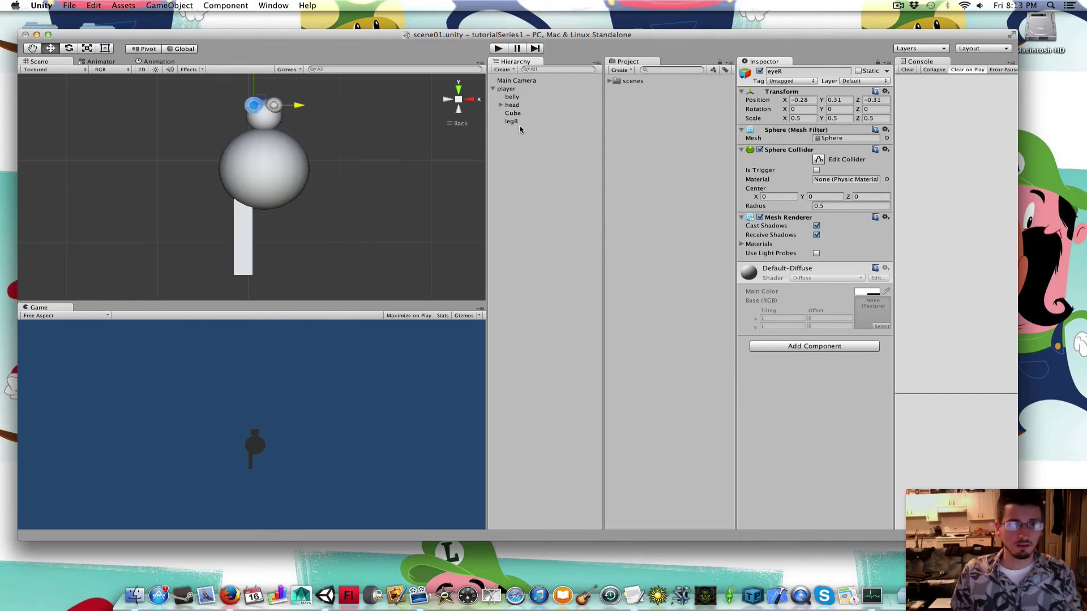
left_click(517, 121)
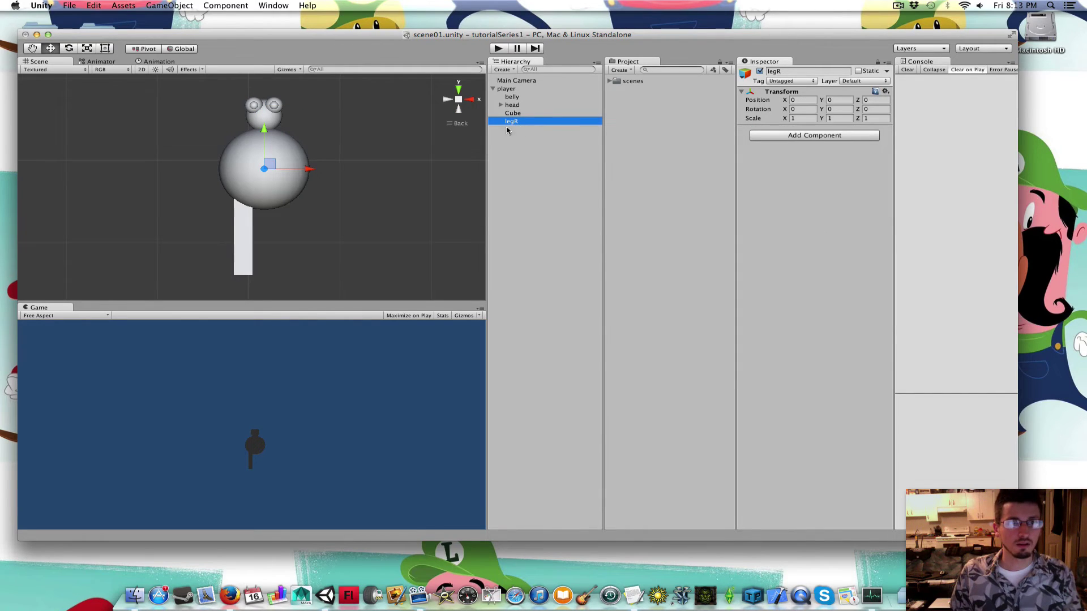
Move legR to the top of the leg post at -0.23, -0.441, 0.
left_click_drag(265, 133, 268, 164)
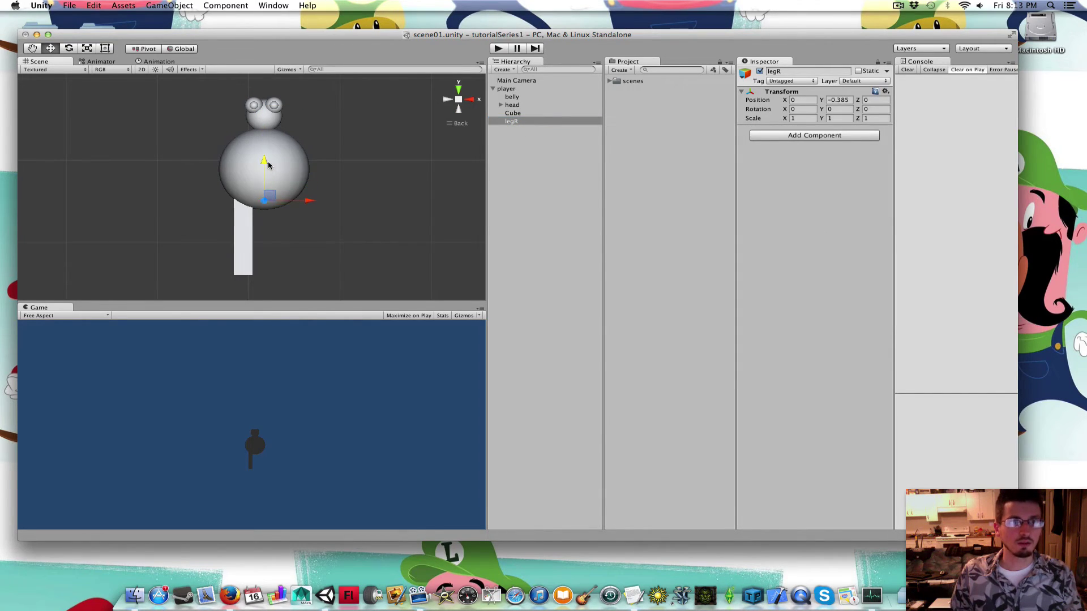
left_click_drag(310, 201, 287, 202)
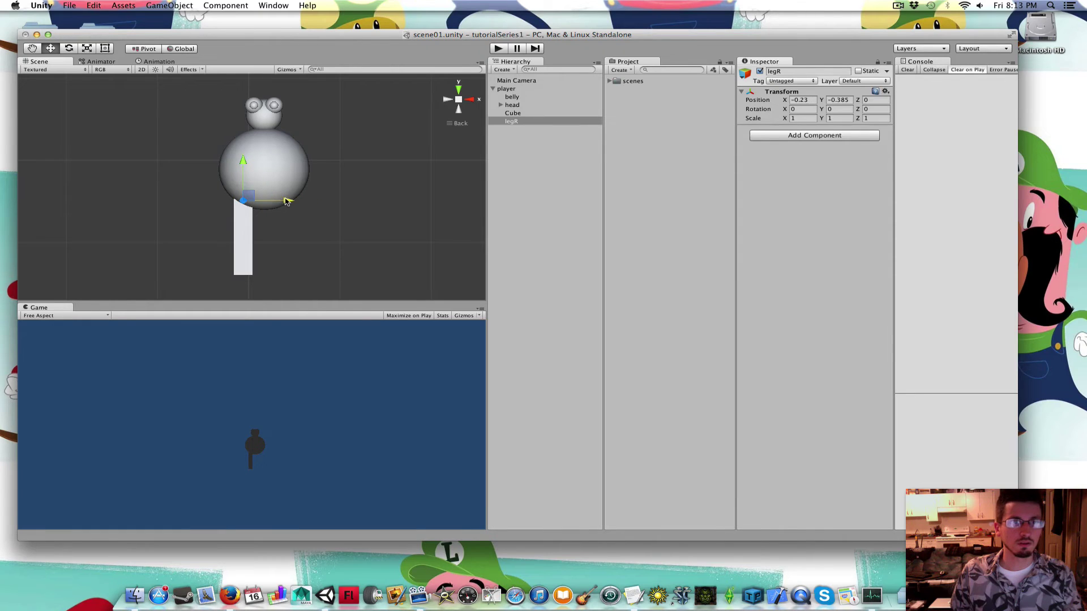
left_click_drag(248, 167, 245, 164)
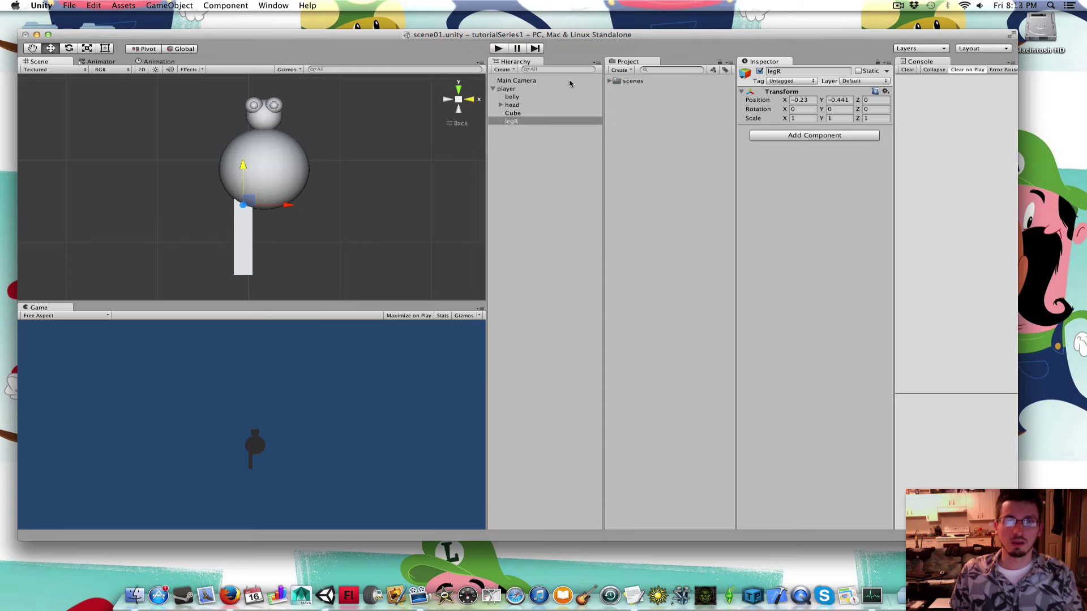
Nest the Cube leg inside legR.
left_click(513, 113)
left_click_drag(512, 113, 522, 124)
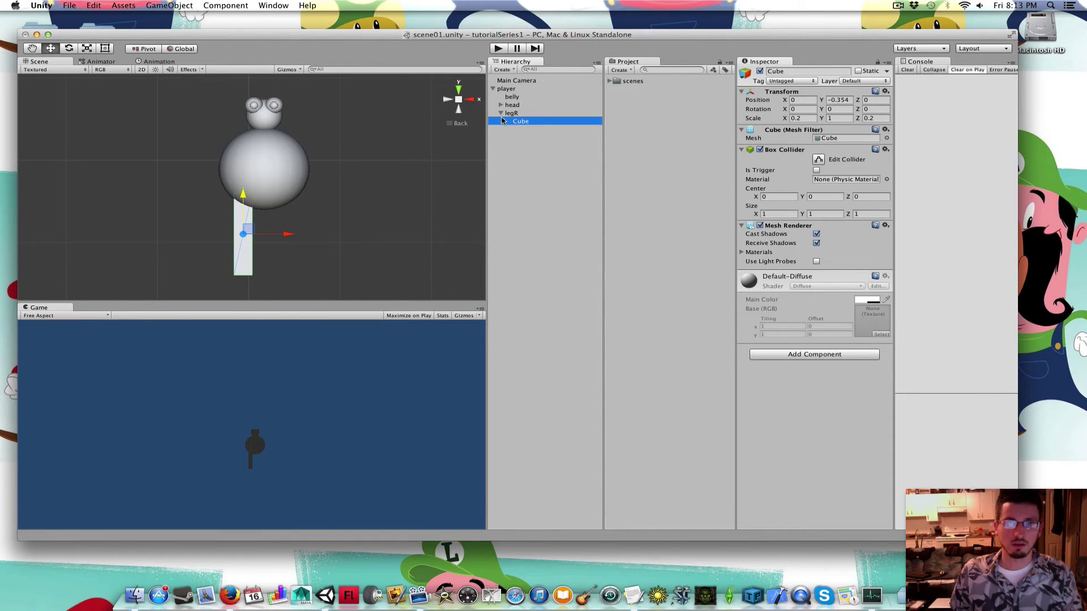
left_click(501, 113)
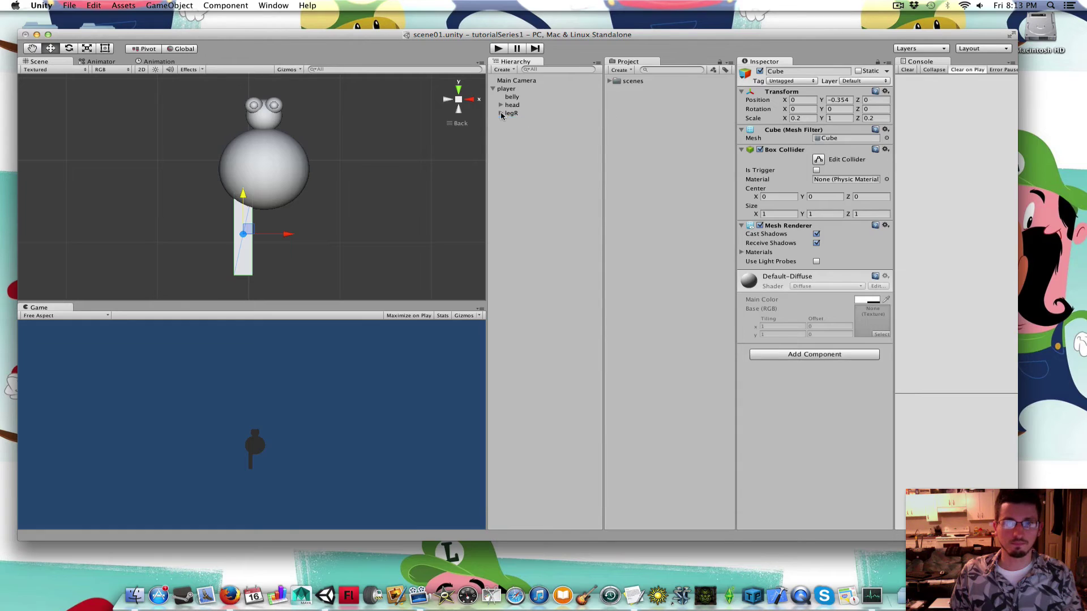
left_click(513, 113)
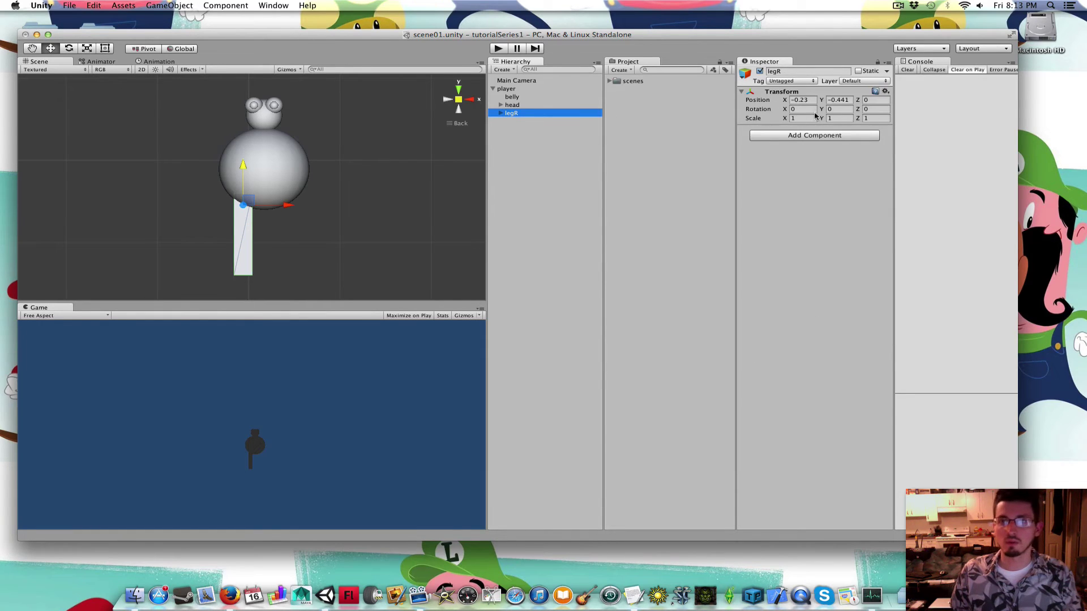
Test-swing legR on X and Z, then reset its rotation to 0.
left_click_drag(784, 108, 948, 51)
type("0")
left_click_drag(857, 109, 921, 81)
mouse_move(858, 108)
left_mouse_down()
mouse_move(883, 109)
mouse_move(869, 109)
left_mouse_up()
type("0")
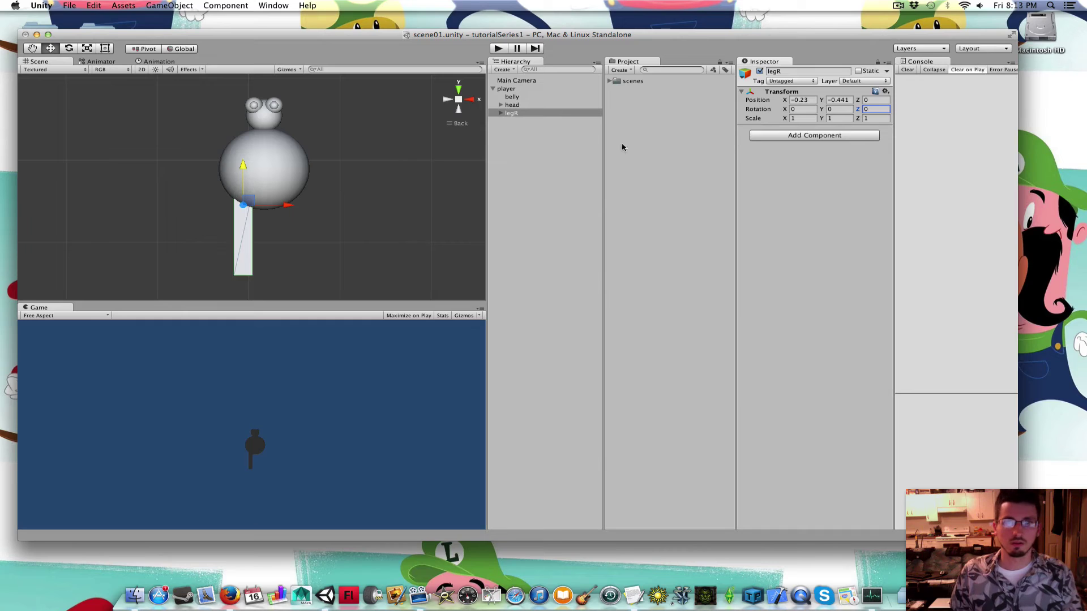
left_click(500, 114)
left_click(520, 121)
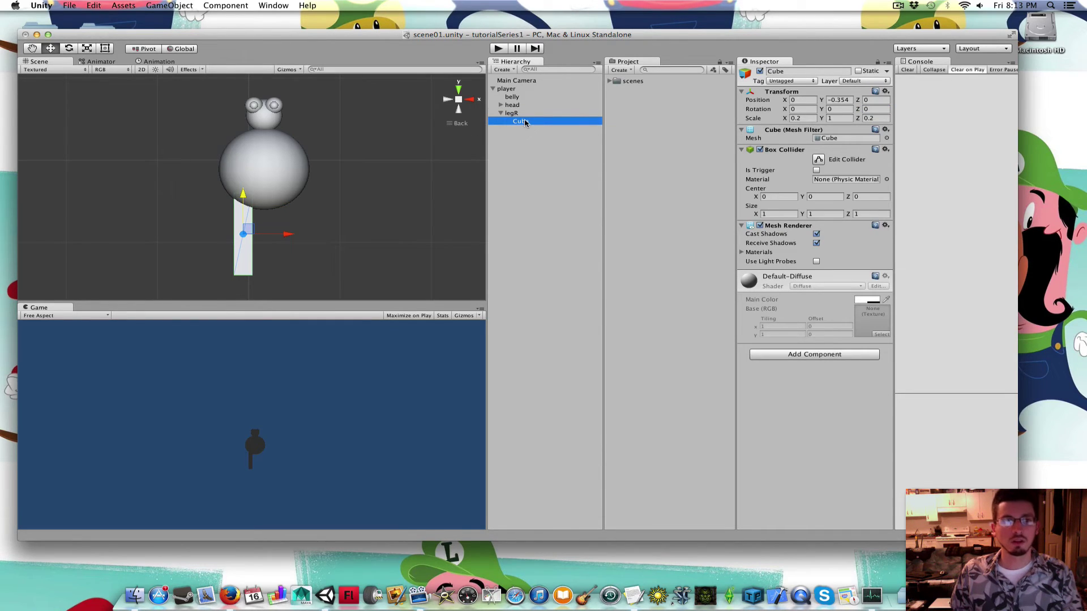
Duplicate the leg cube under legR and scale the copy to 0.2, 0.2, 0.4.
right_click(524, 122)
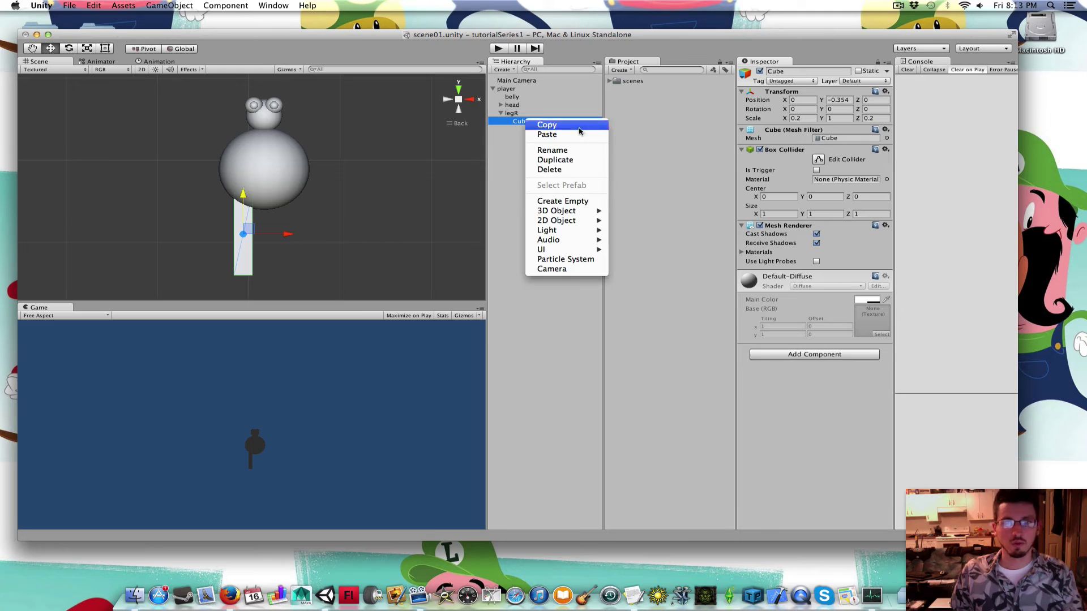
left_click(588, 162)
left_click(802, 118)
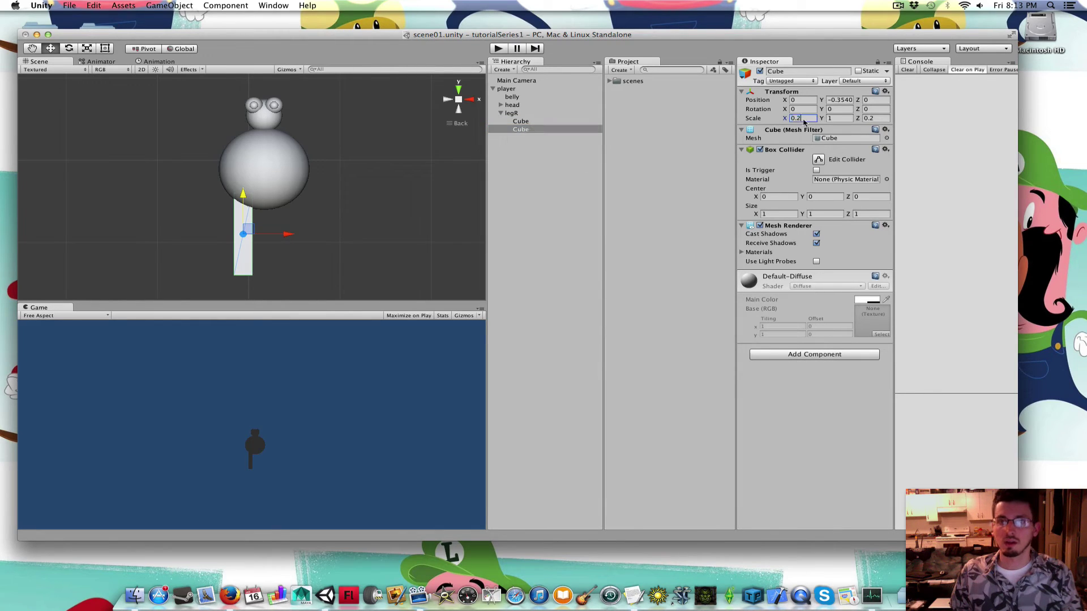
type("1")
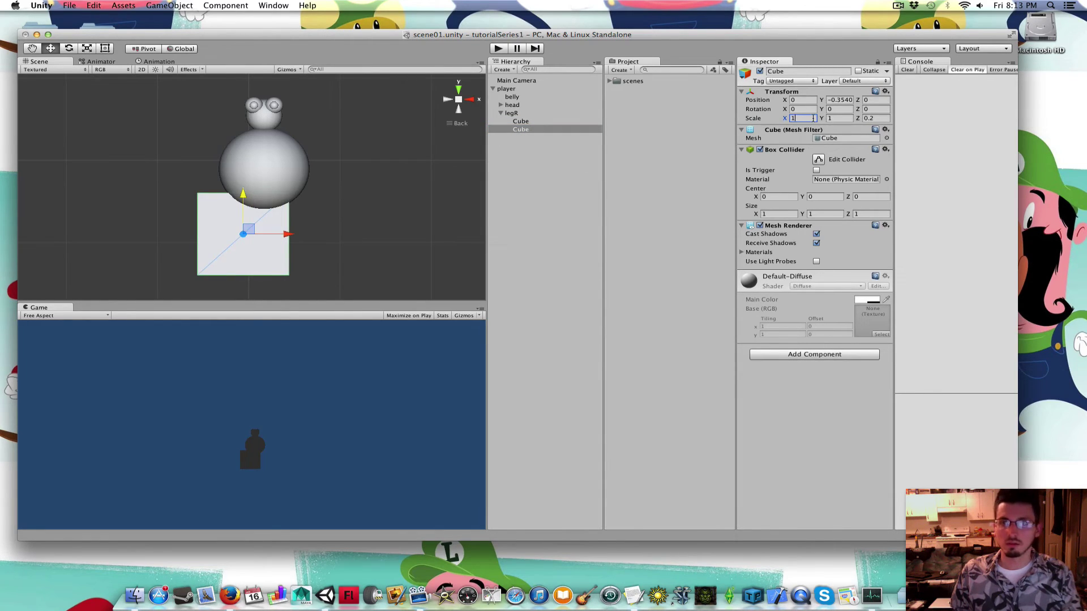
key("BackSpace")
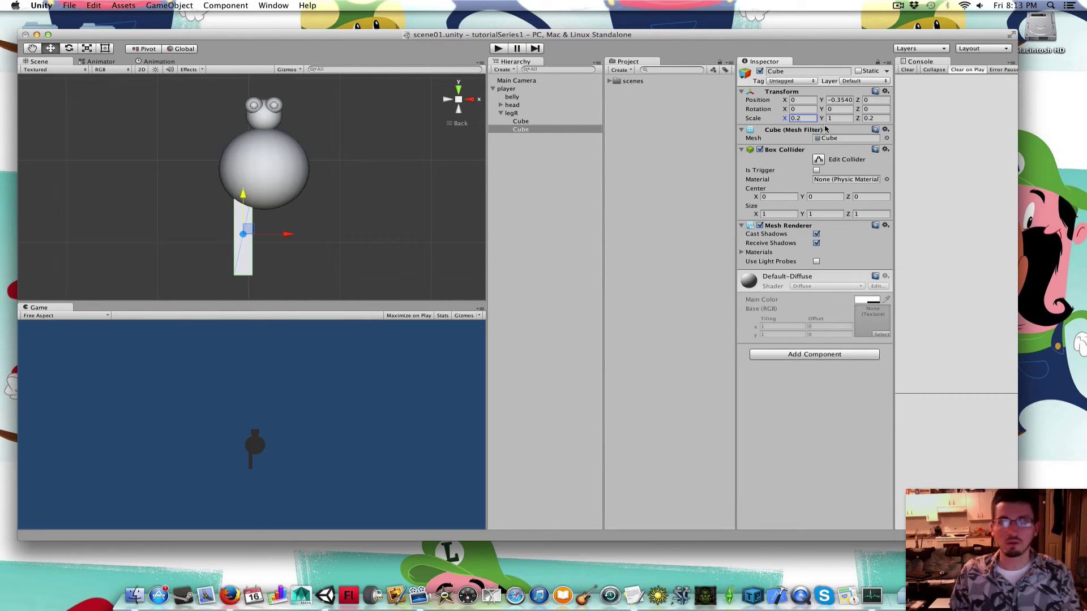
left_click(836, 117)
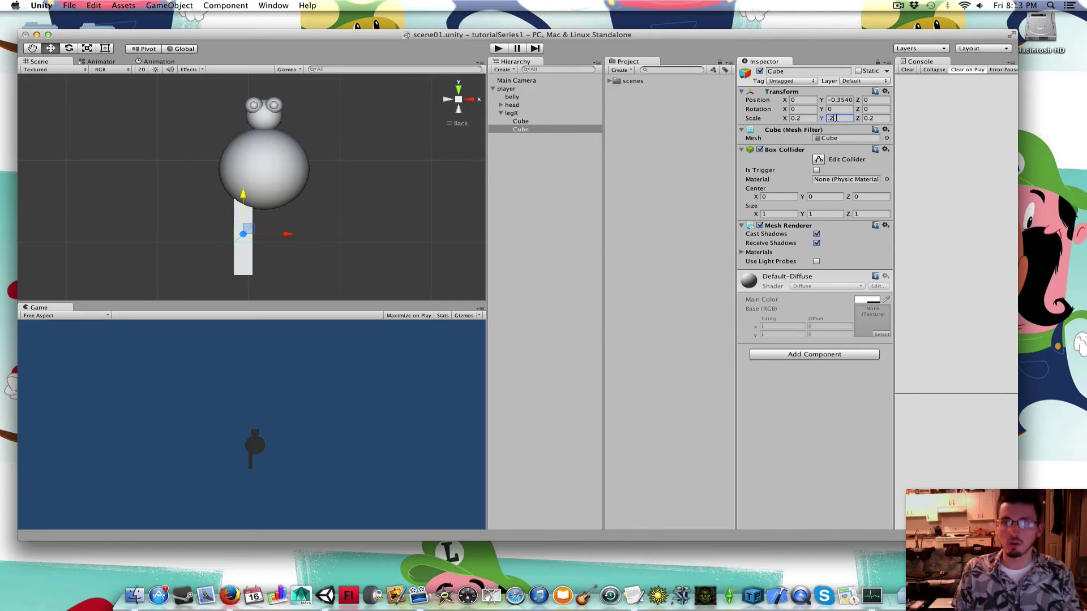
left_click(881, 117)
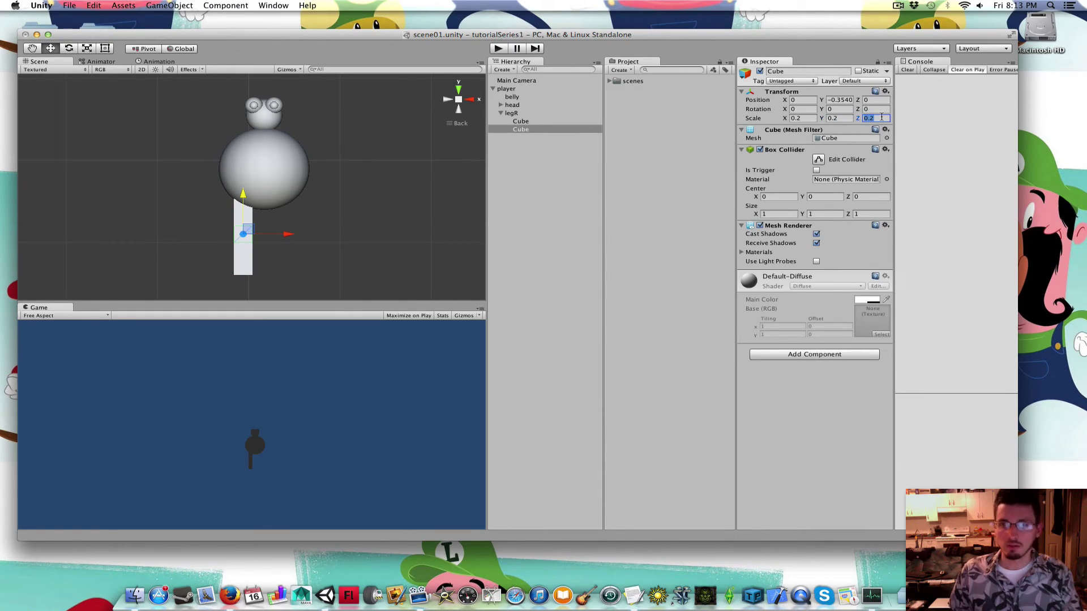
type("0.4")
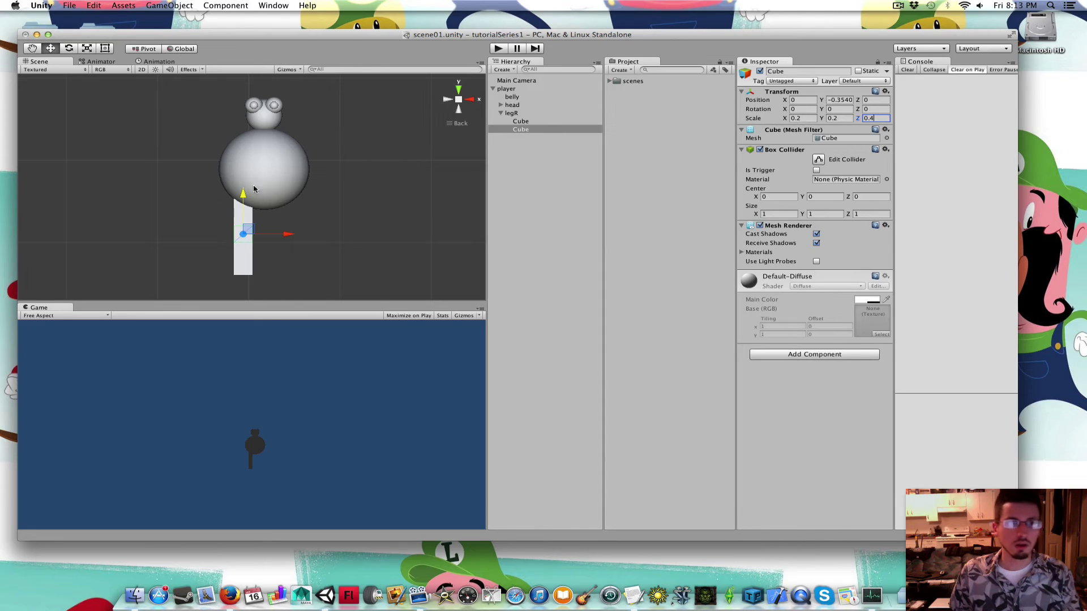
Move the foot cube down to Y -0.77 and slightly forward to Z -0.074.
left_click(242, 209)
left_click_drag(241, 209, 242, 239)
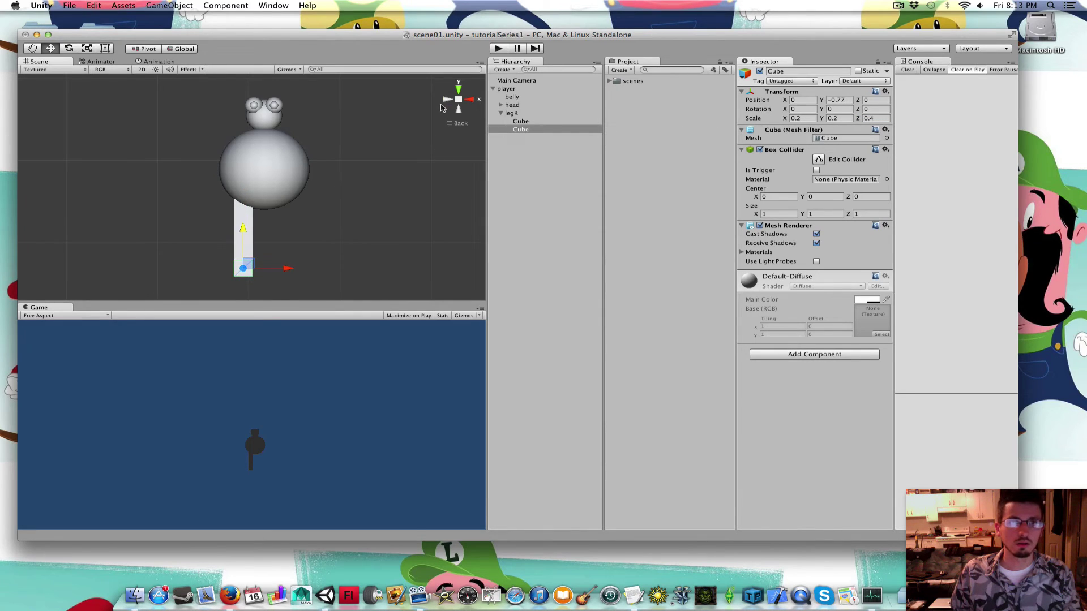
left_click(446, 101)
left_click_drag(203, 270, 215, 270)
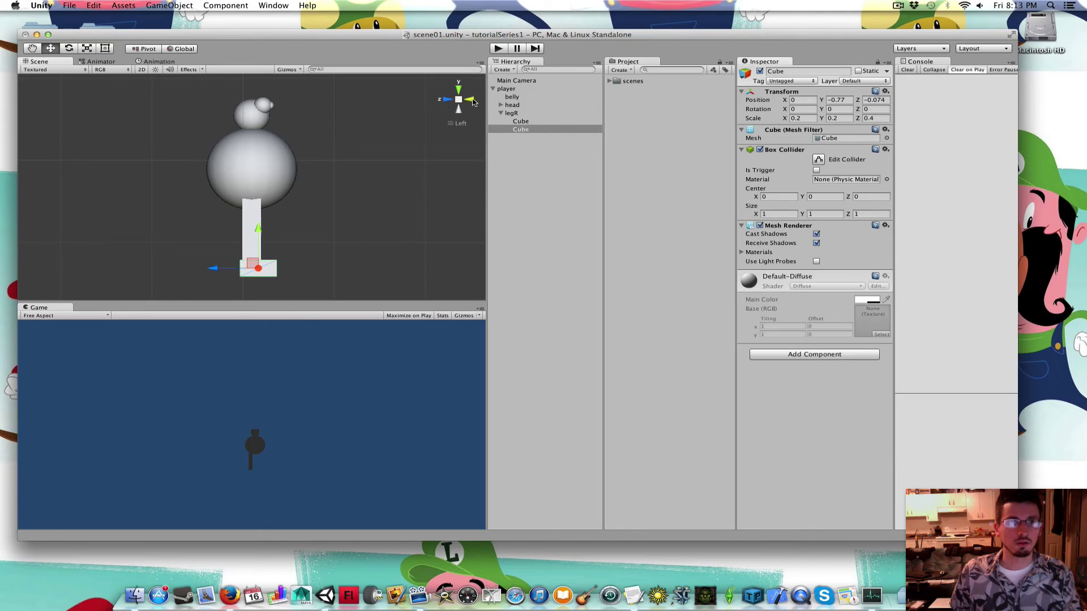
left_click(472, 100)
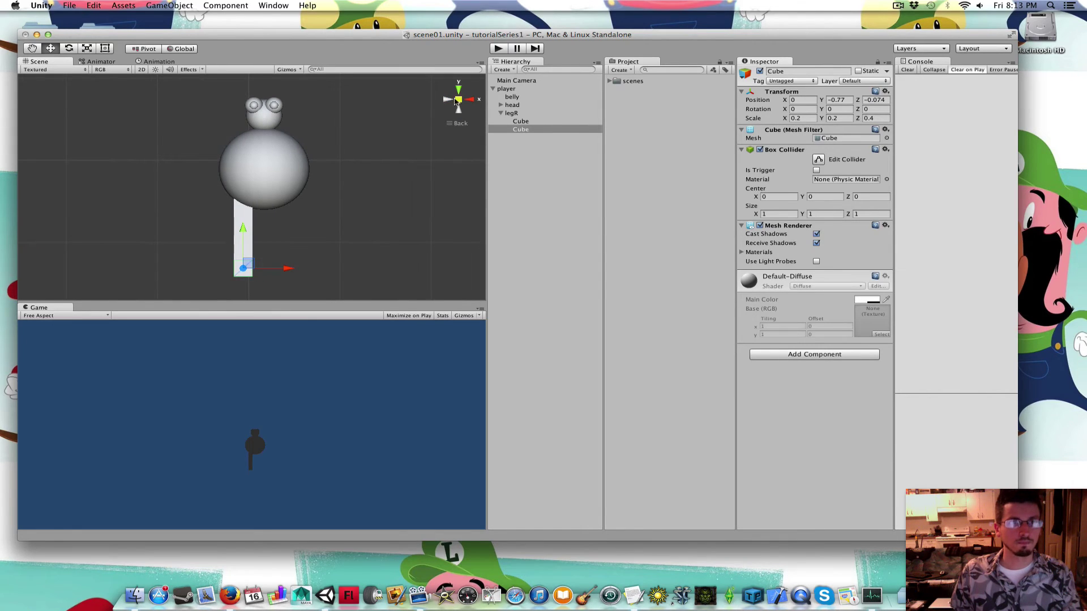
Tilt legR to a Z rotation of -15.
left_click(517, 113)
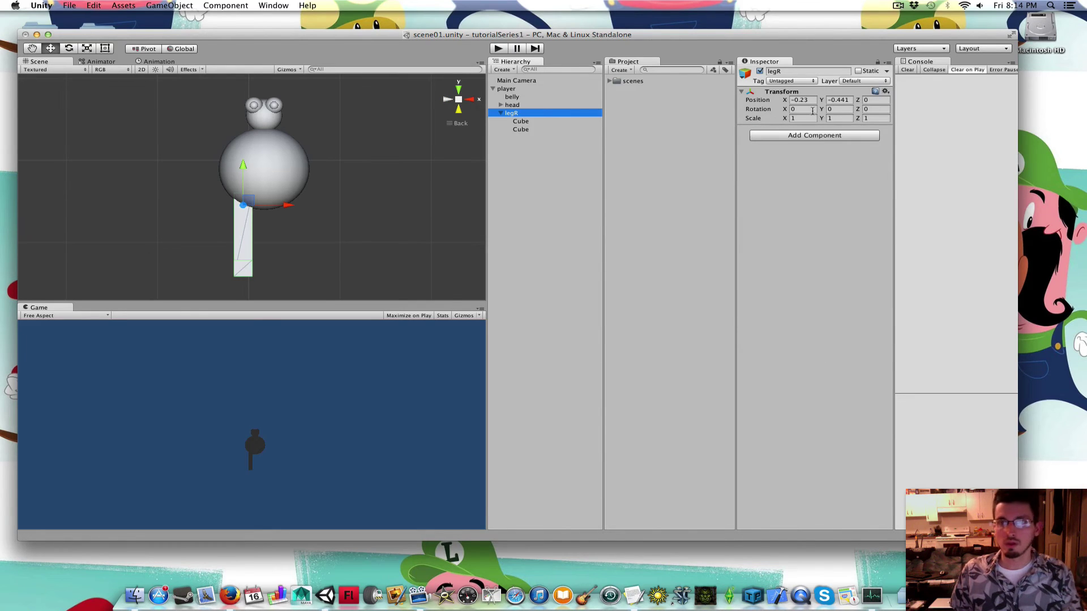
left_click(792, 109)
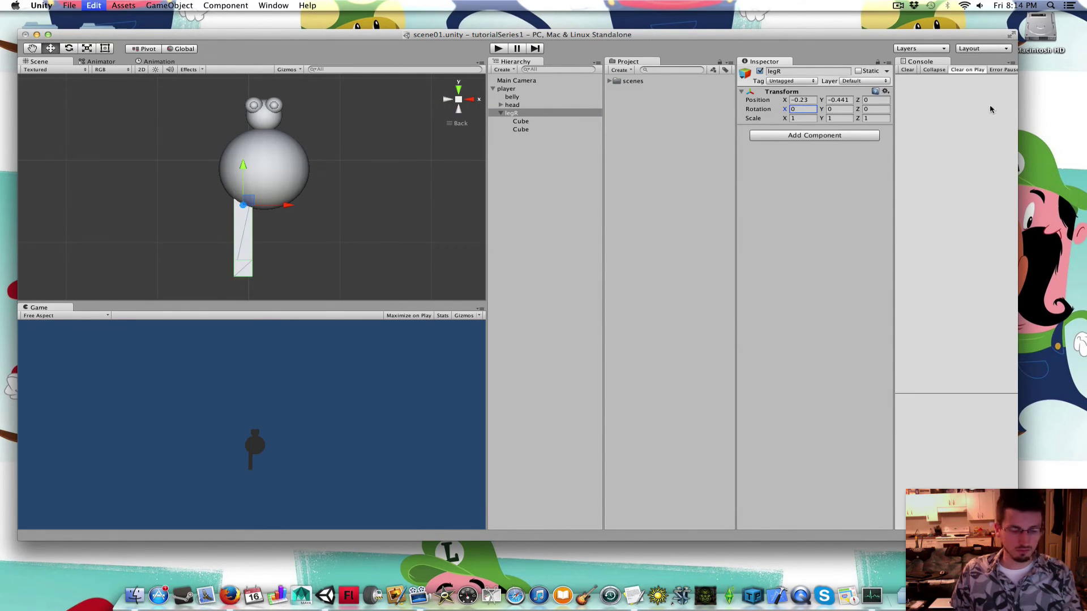
left_click_drag(827, 109, 468, 120)
key("super+z")
left_click(884, 110)
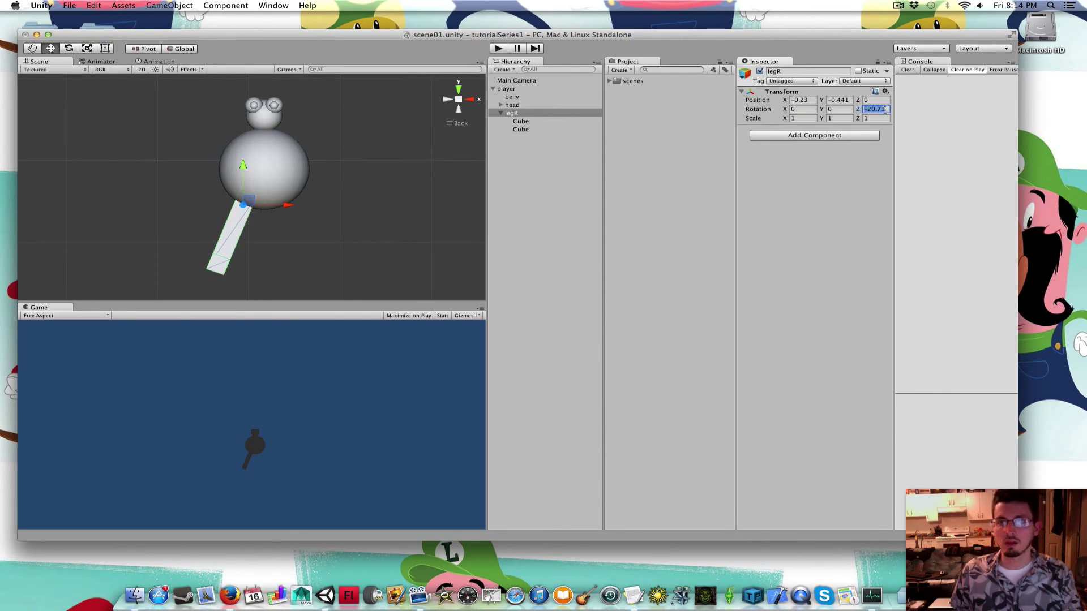
type("-")
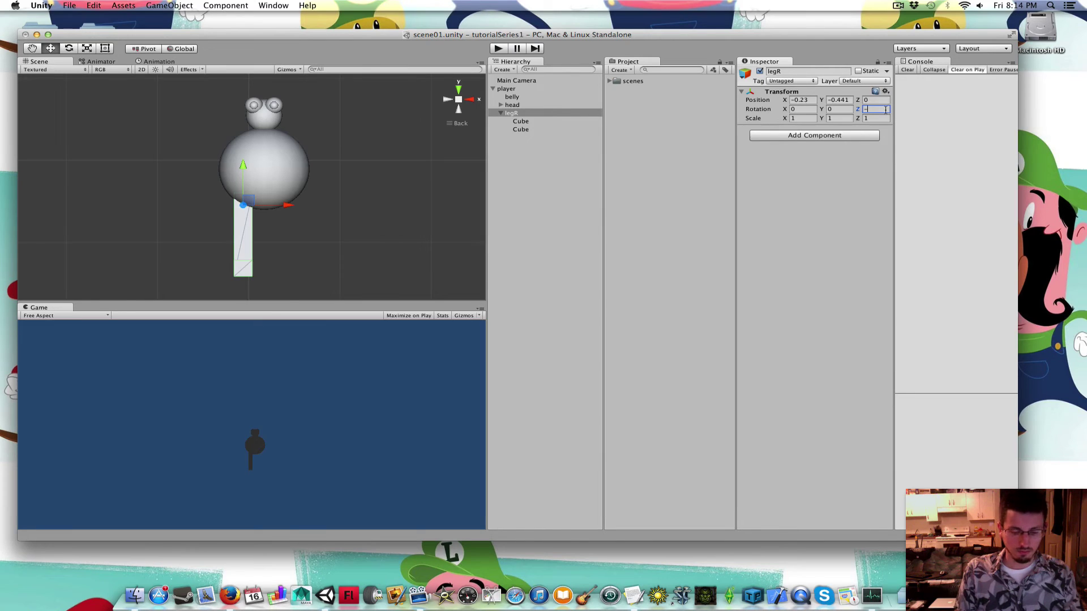
type("15")
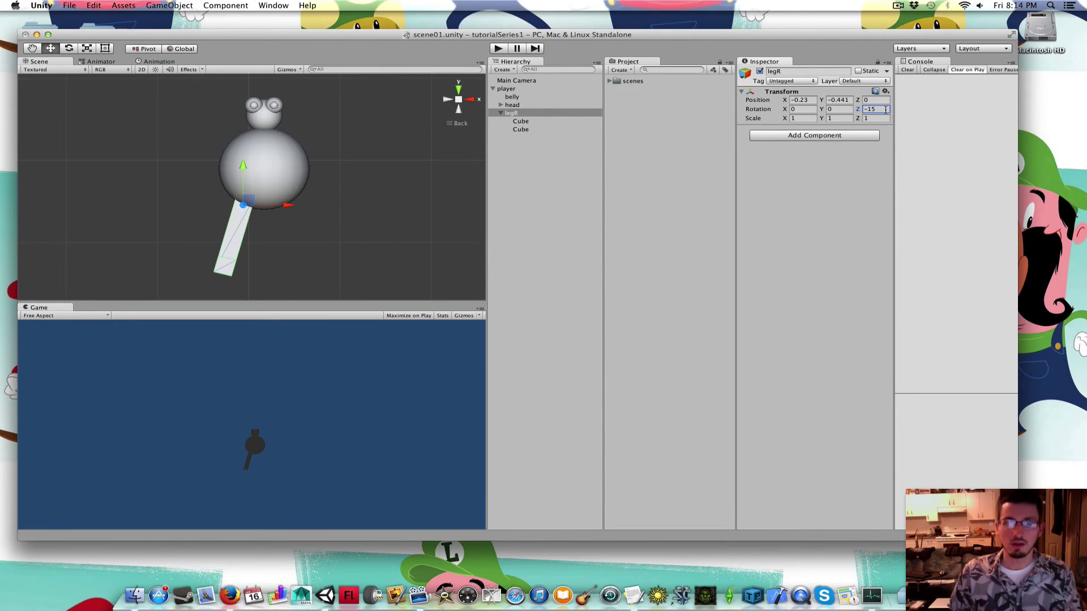
Rotate legR's foot cube to Z 15 so it lies flat, then reframe the view.
left_click(525, 131)
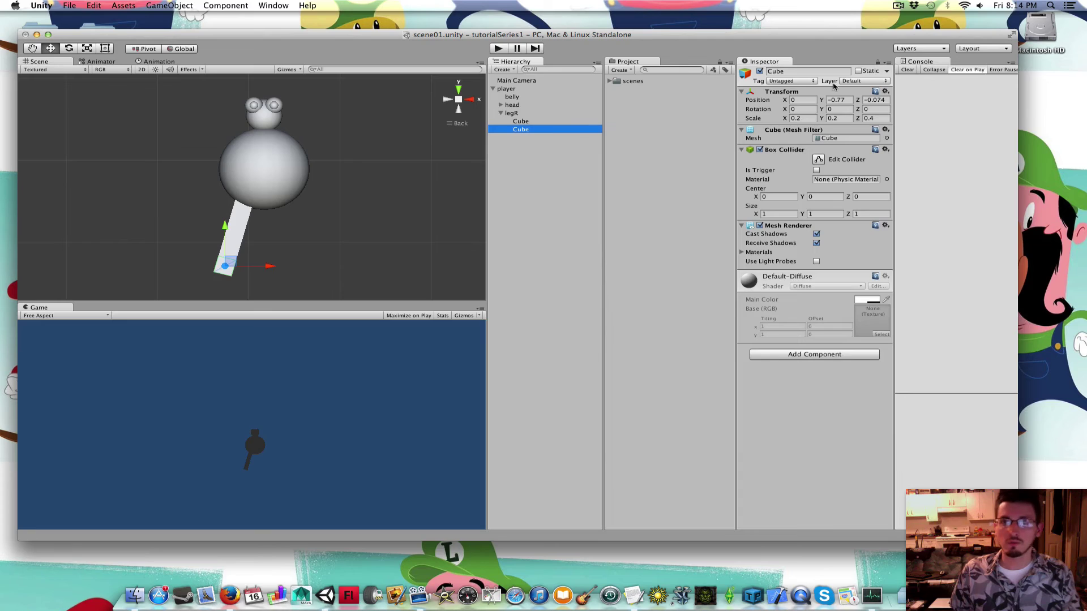
left_click(882, 100)
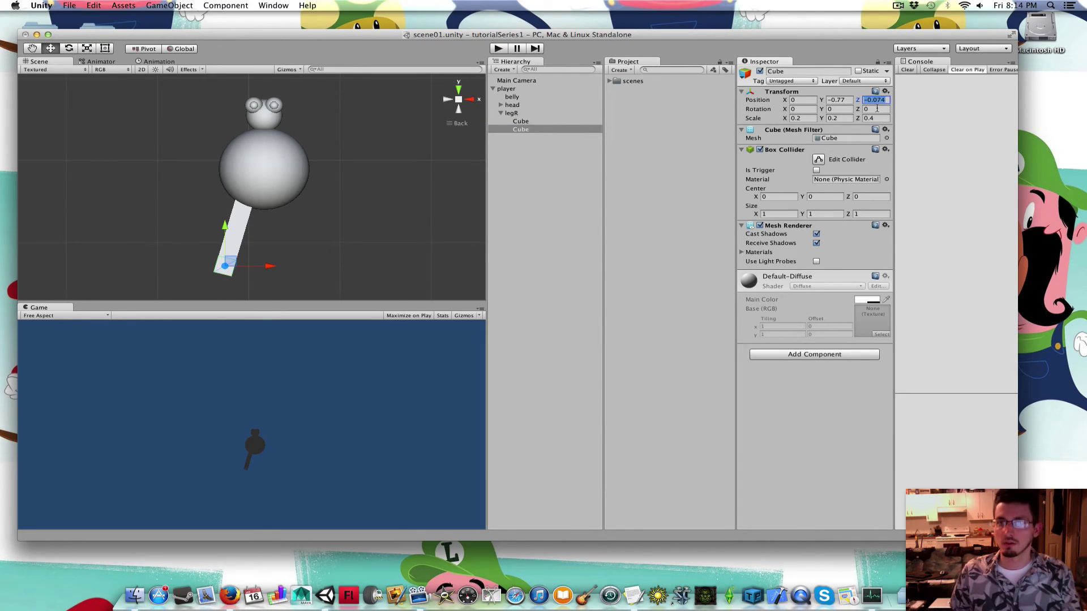
left_click(876, 108)
type("15")
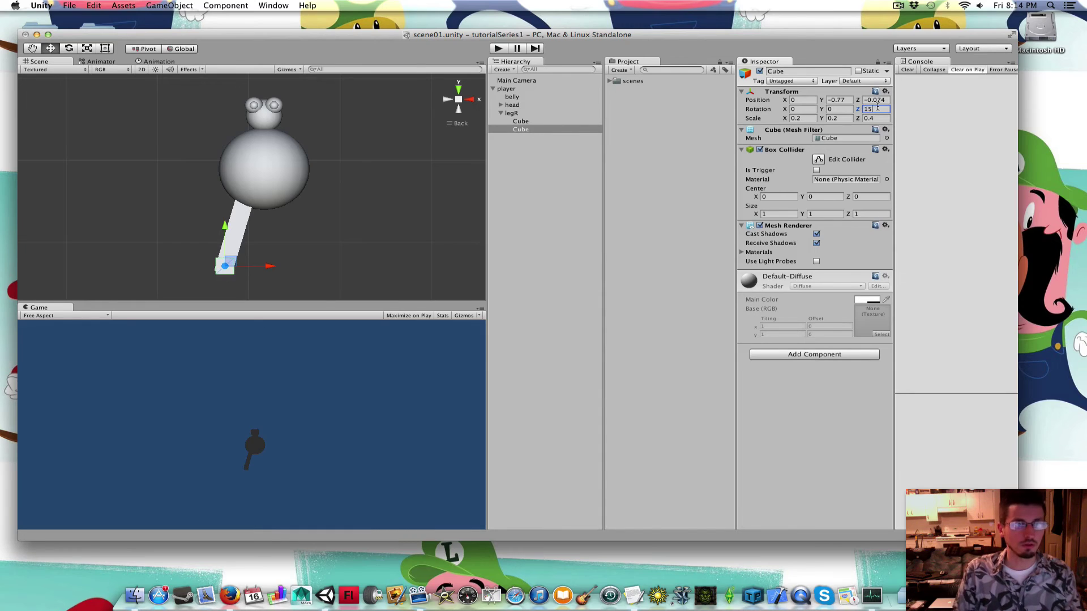
left_click_drag(293, 202, 257, 200, "alt")
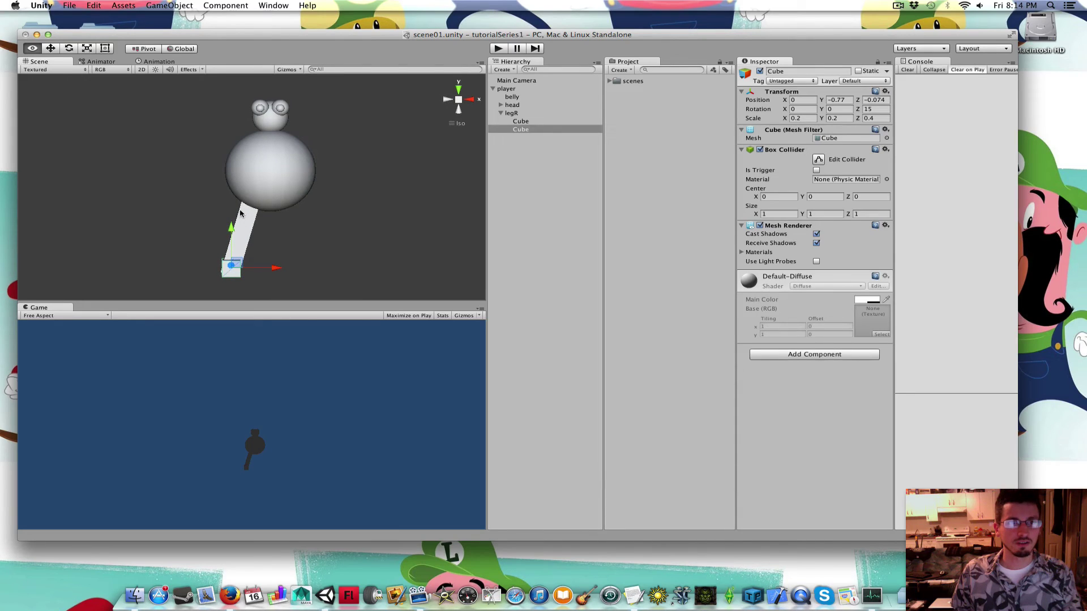
mouse_move(287, 180)
middle_mouse_down()
mouse_move(262, 201)
mouse_move(272, 185)
middle_mouse_up()
Duplicate the legR group and rename the copy legL.
key("w")
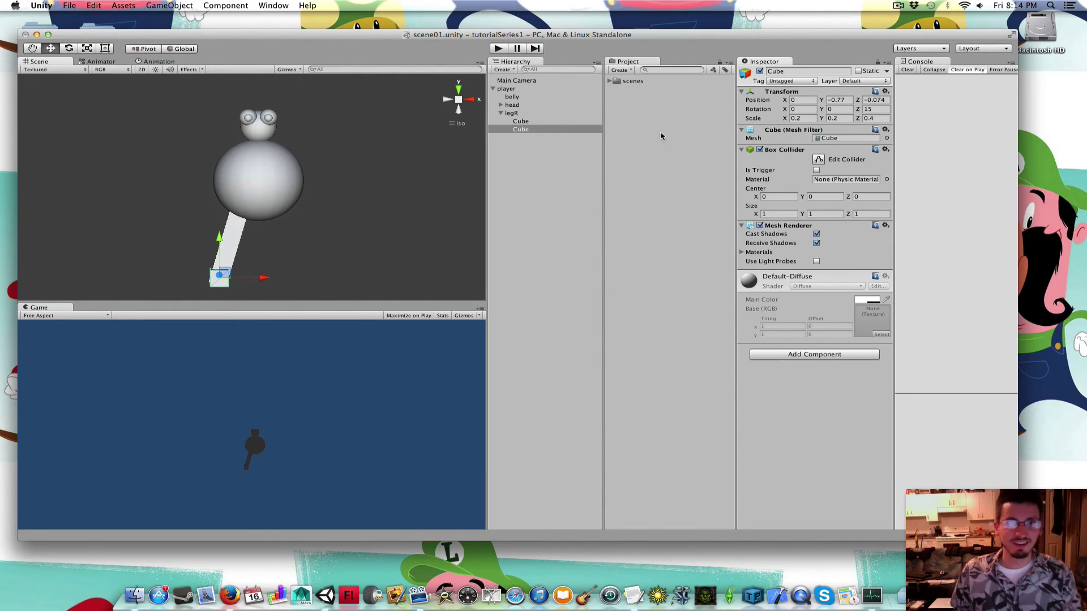
left_click(501, 114)
left_click(510, 113)
right_click(511, 114)
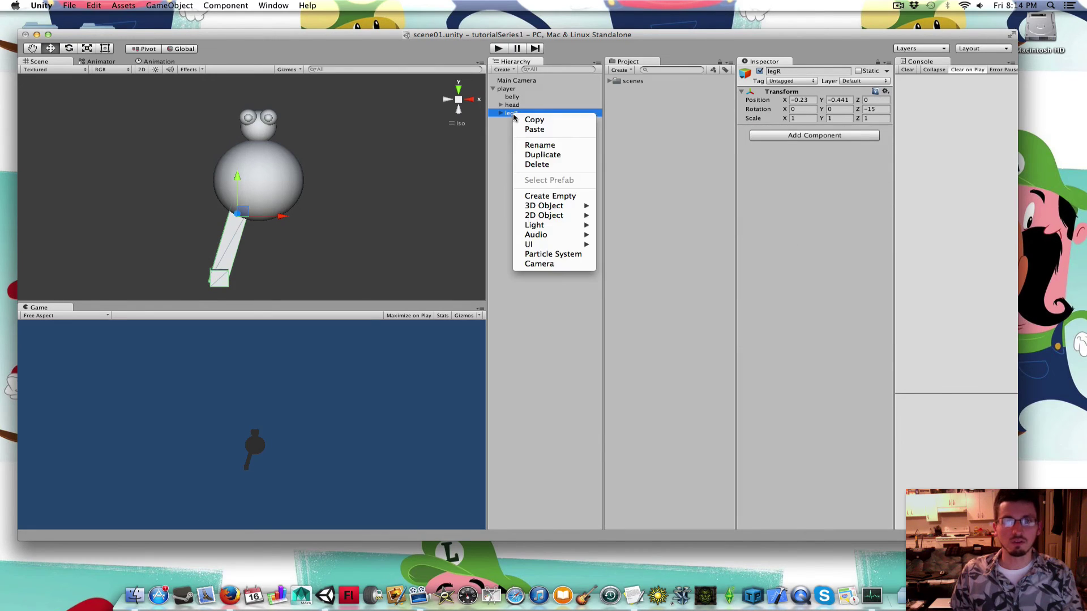
left_click(558, 155)
key("Return")
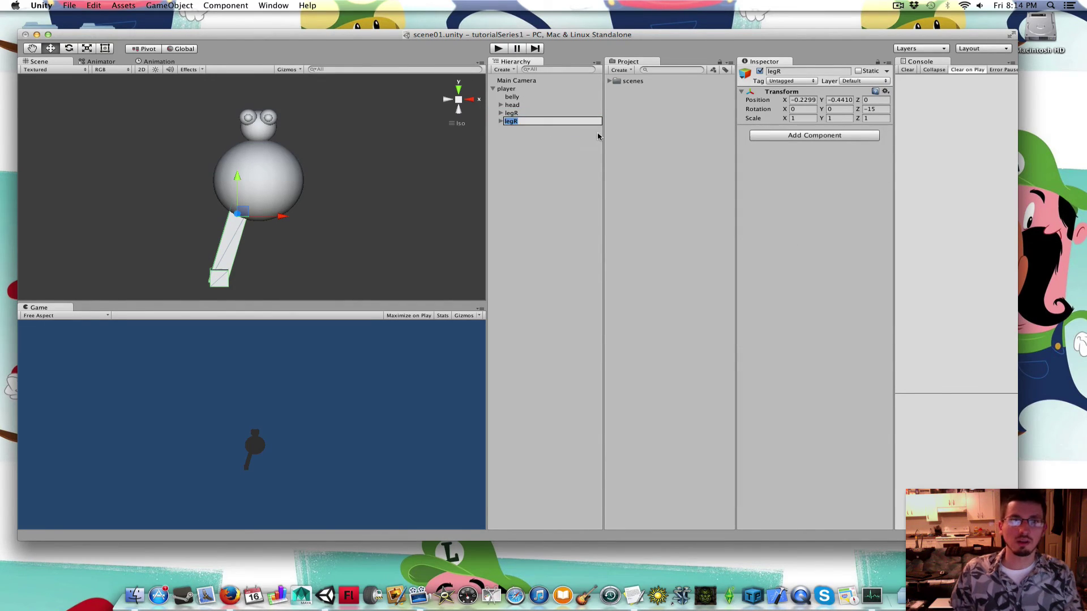
key("Right")
key("BackSpace")
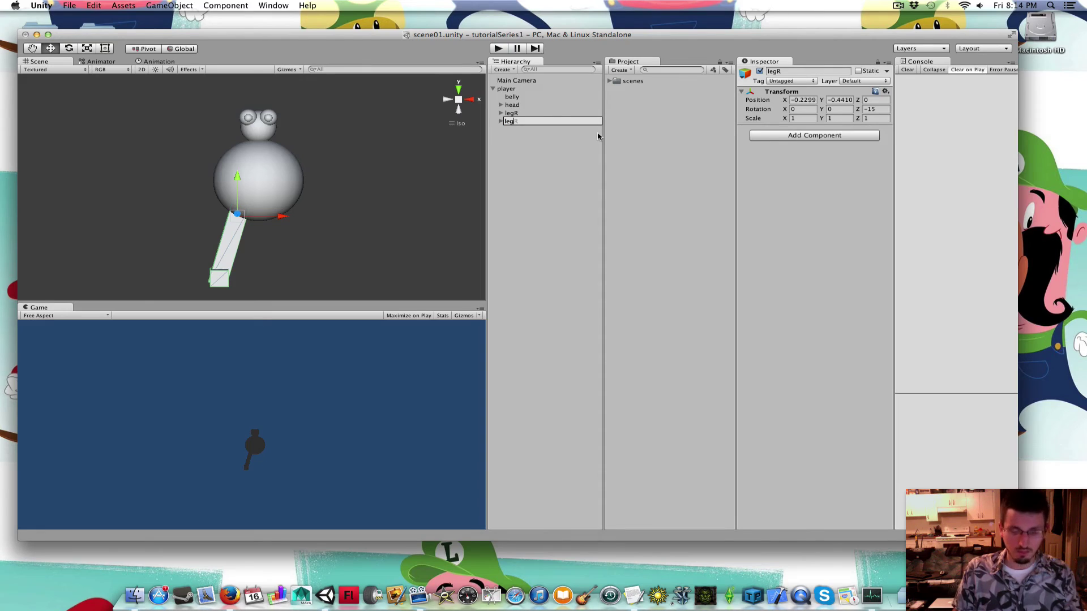
type("L")
key("Return")
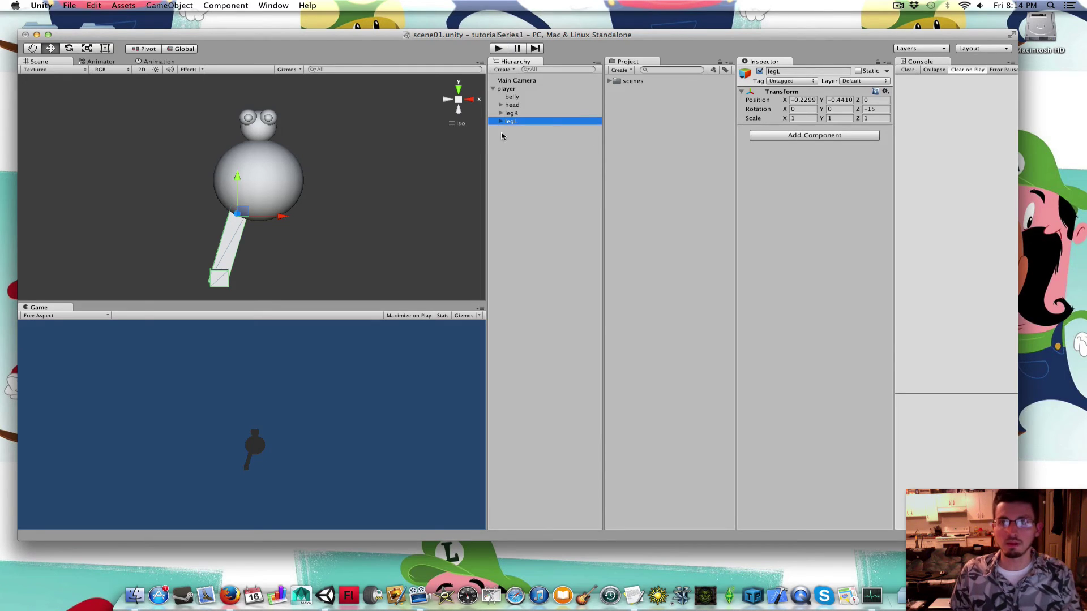
Mirror legL to Z rotation 15 and move it to the belly's right side.
left_click(879, 109)
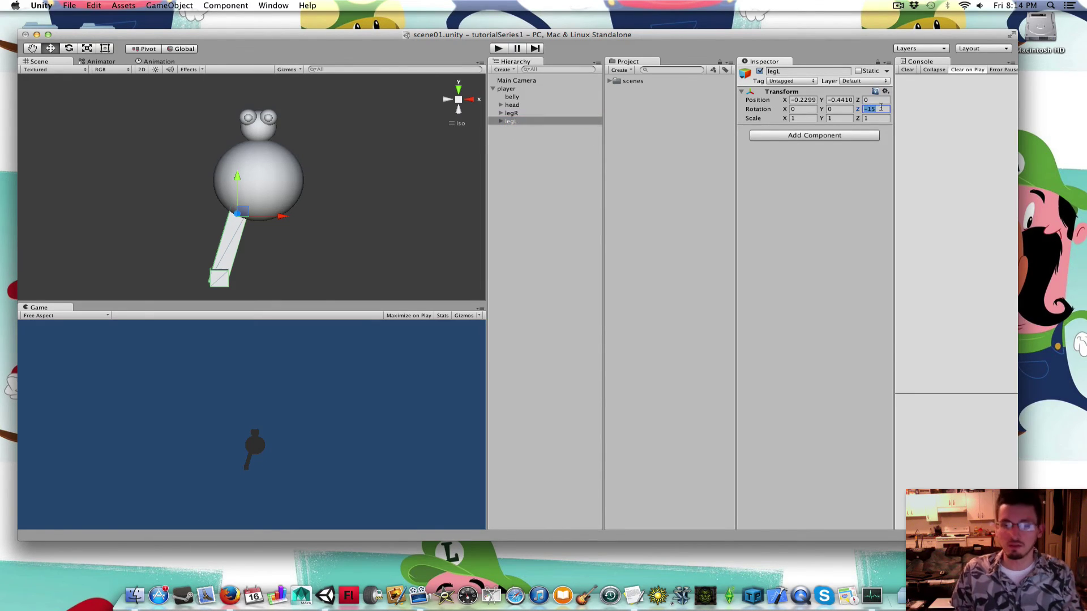
key("Left")
key("Delete")
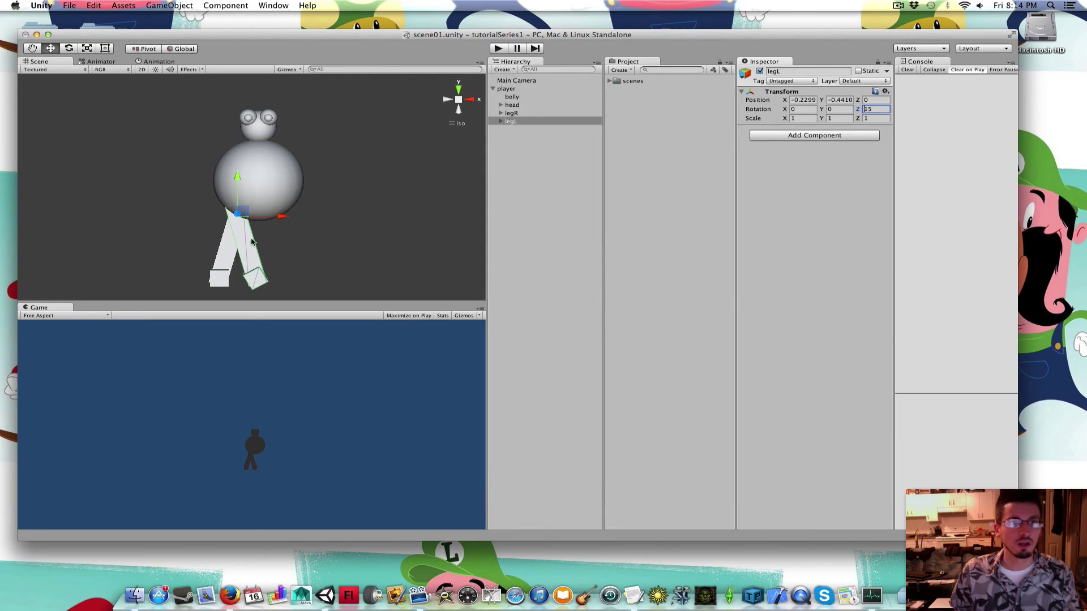
left_click_drag(283, 216, 320, 218)
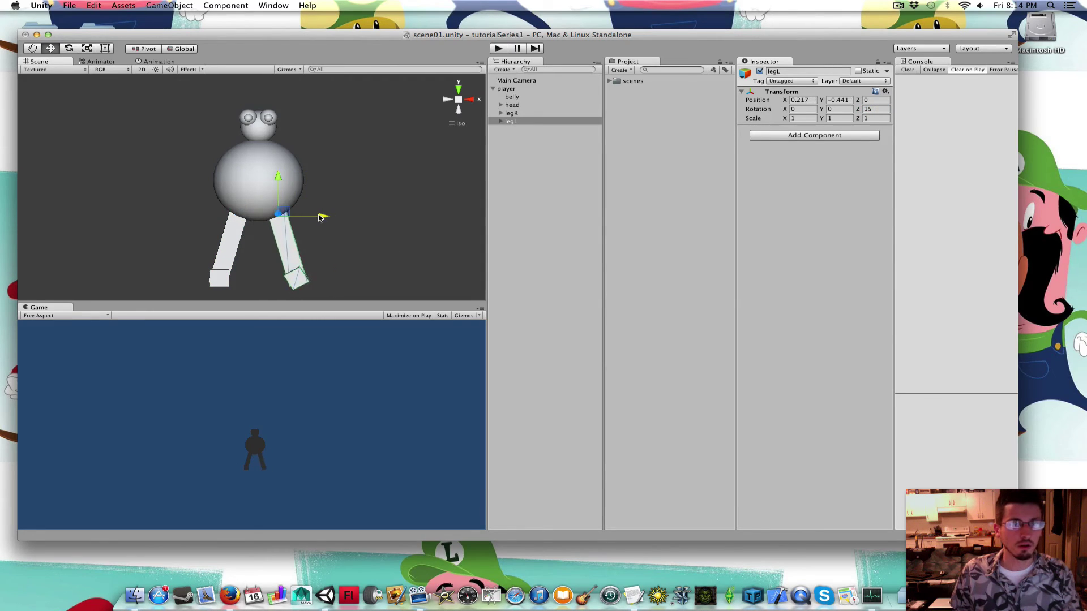
Expand legL and select its foot cube's Z rotation field.
left_click(510, 121)
left_click(501, 121)
left_click(522, 130)
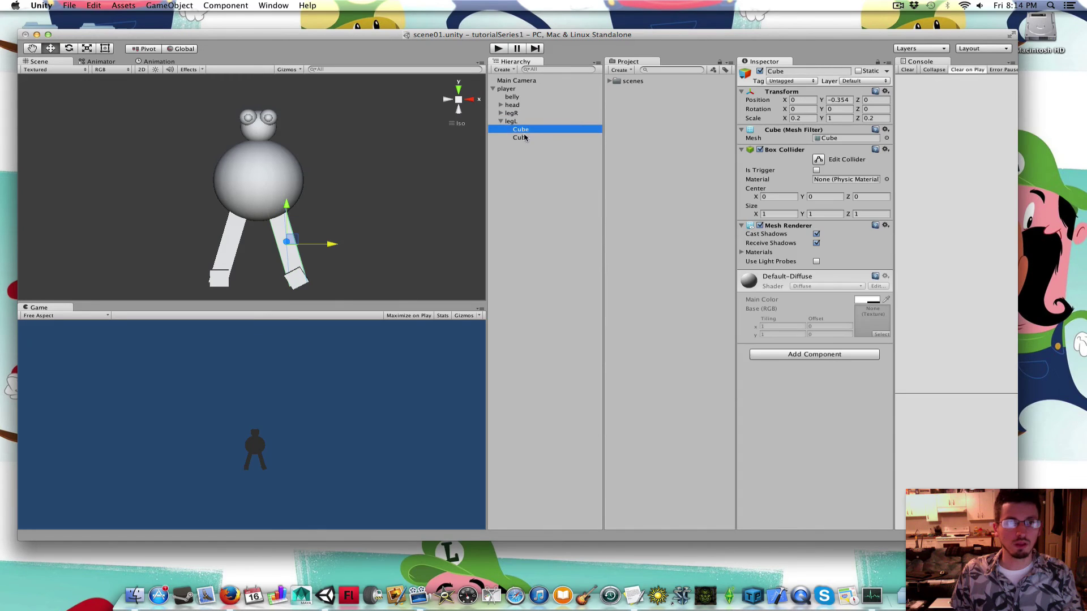
left_click(522, 138)
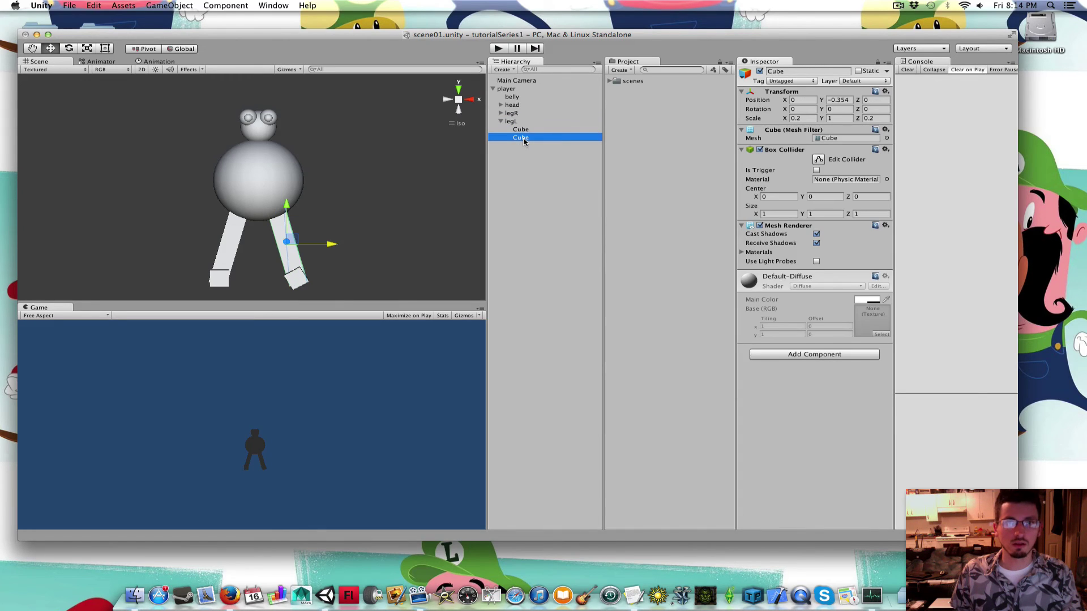
left_click(869, 109)
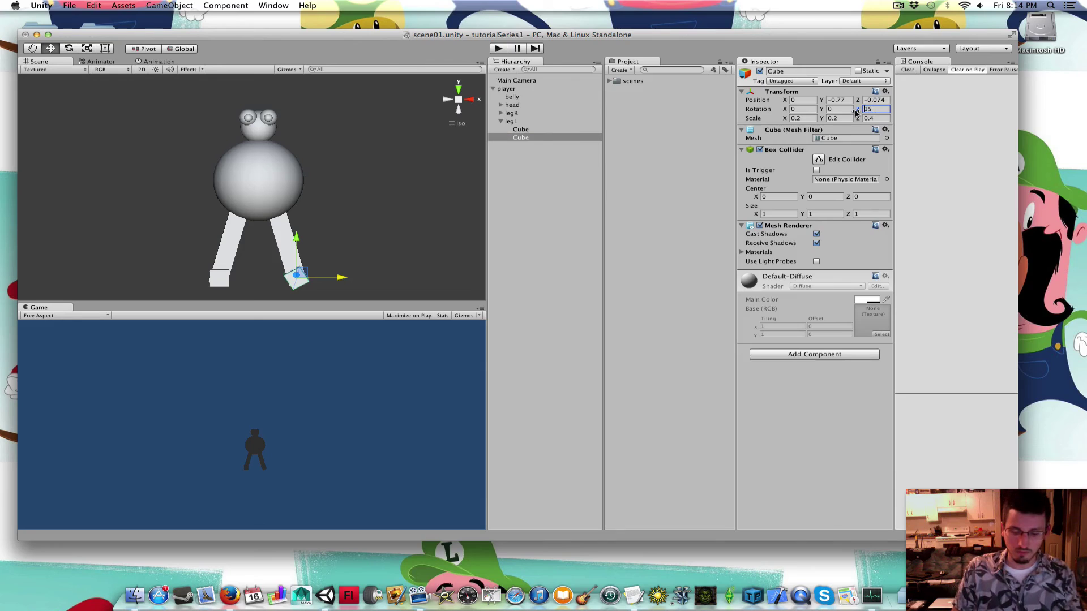
Set legL's foot cube Z rotation to -15 and collapse legL in the Hierarchy.
type("-15")
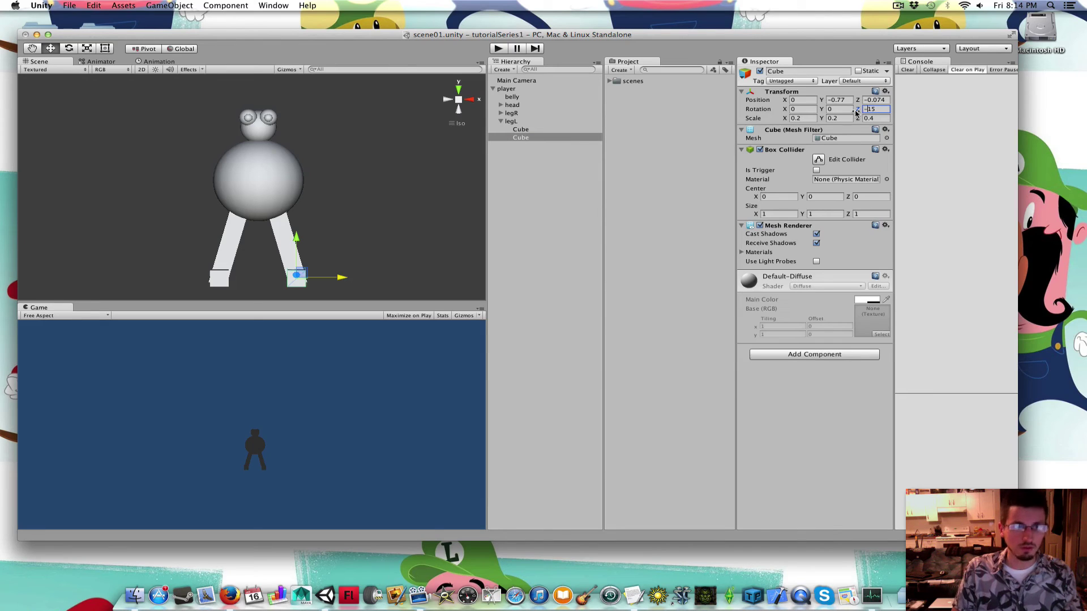
left_click(501, 121)
scroll(306, 171, "up", 5)
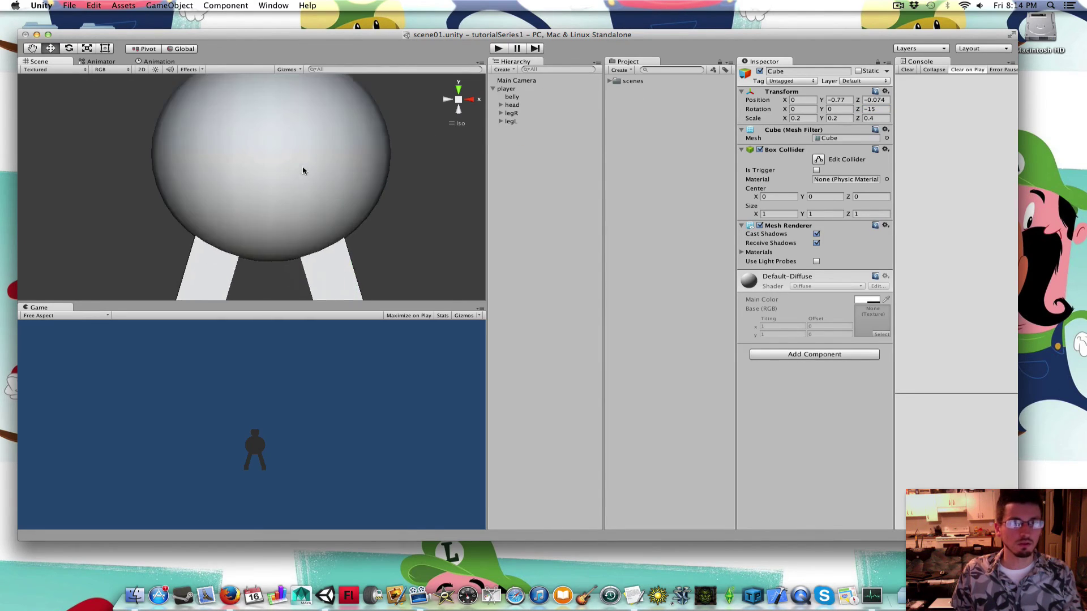
scroll(302, 164, "down", 5)
scroll(300, 176, "up", 5)
scroll(301, 179, "down", 4)
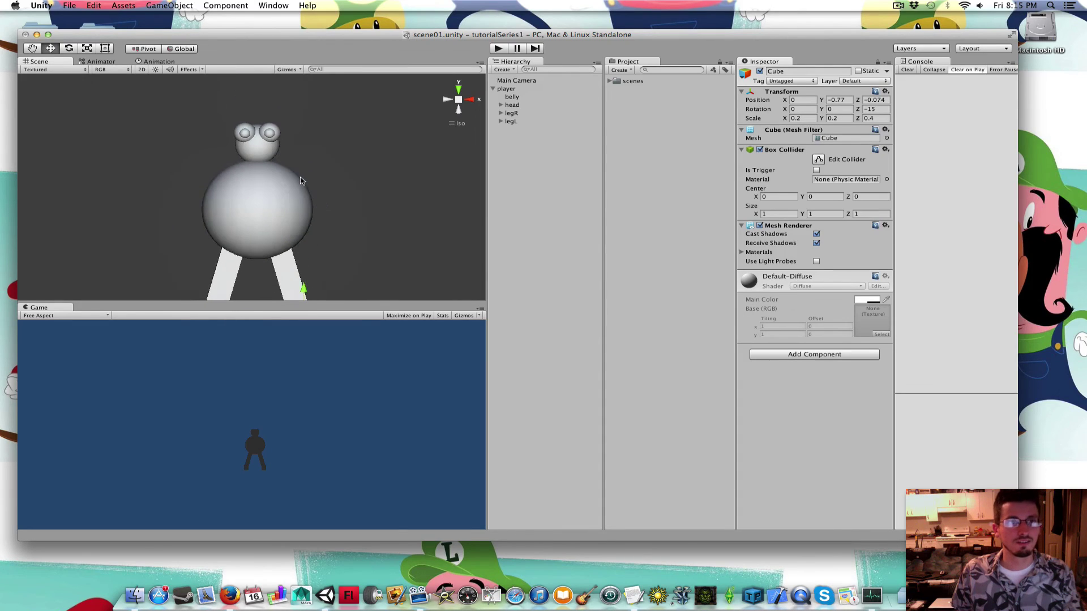
Show the character in a perspective Scene view, deselect everything and collapse player.
middle_click_drag(301, 180, 304, 139)
scroll(311, 142, "down", 1)
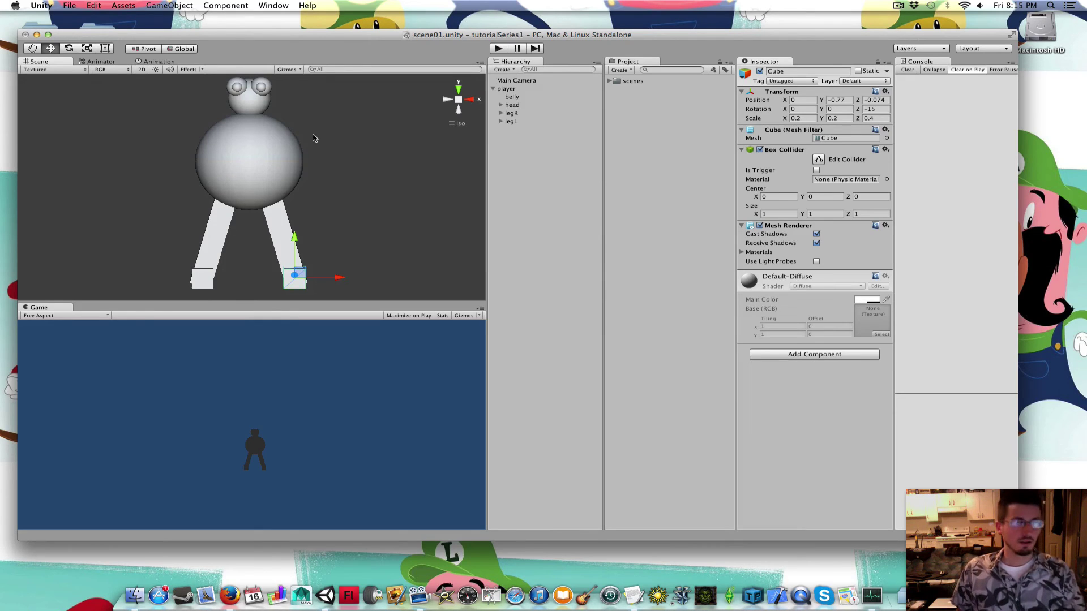
left_click_drag(315, 138, 314, 174, "alt")
left_click(459, 101)
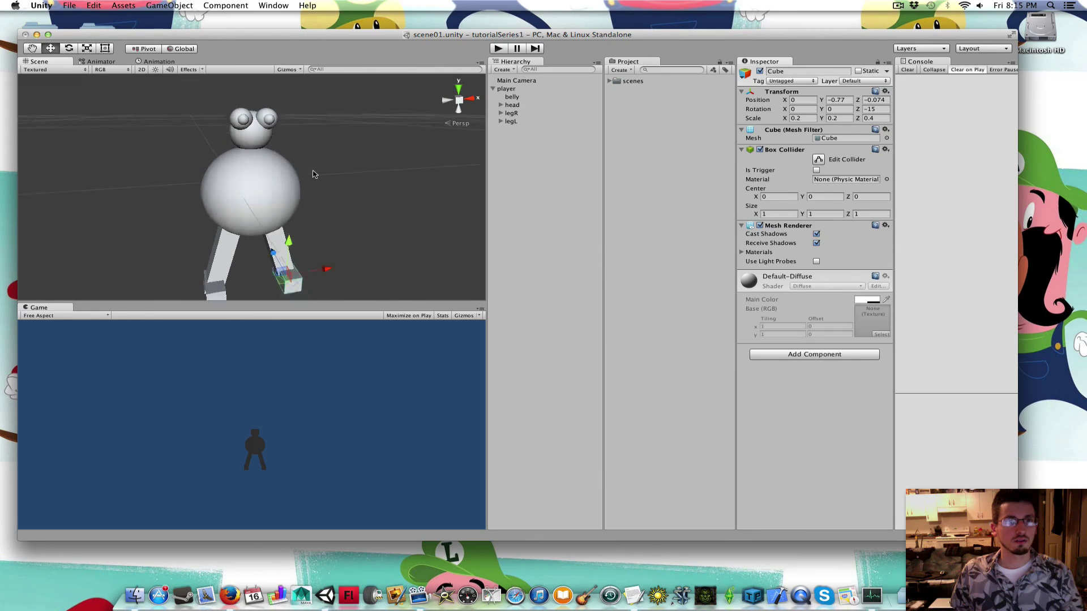
scroll(315, 175, "down", 5)
left_click(516, 149)
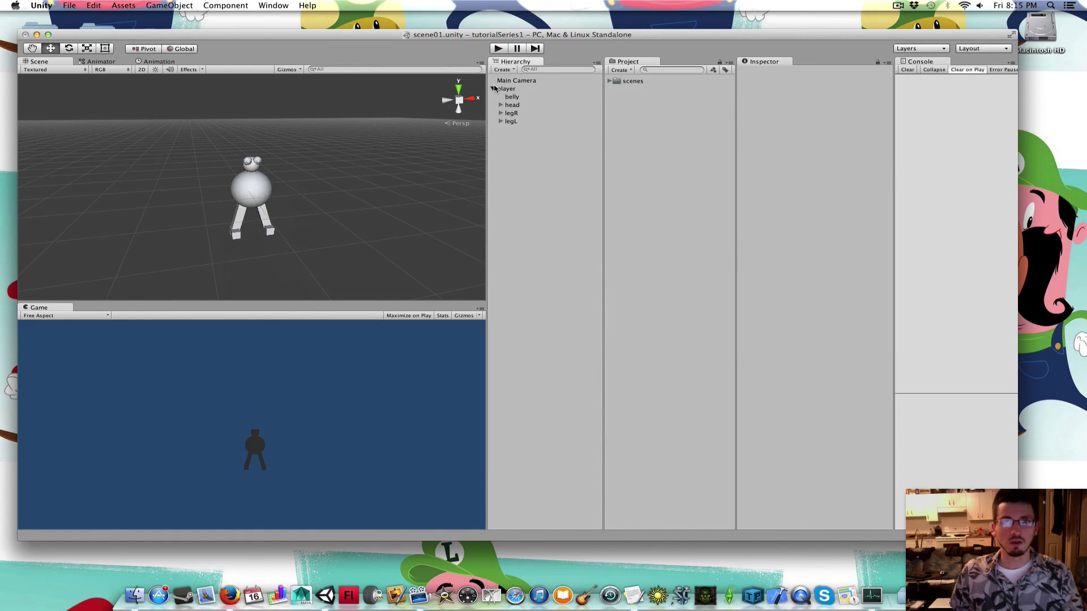
left_click(492, 89)
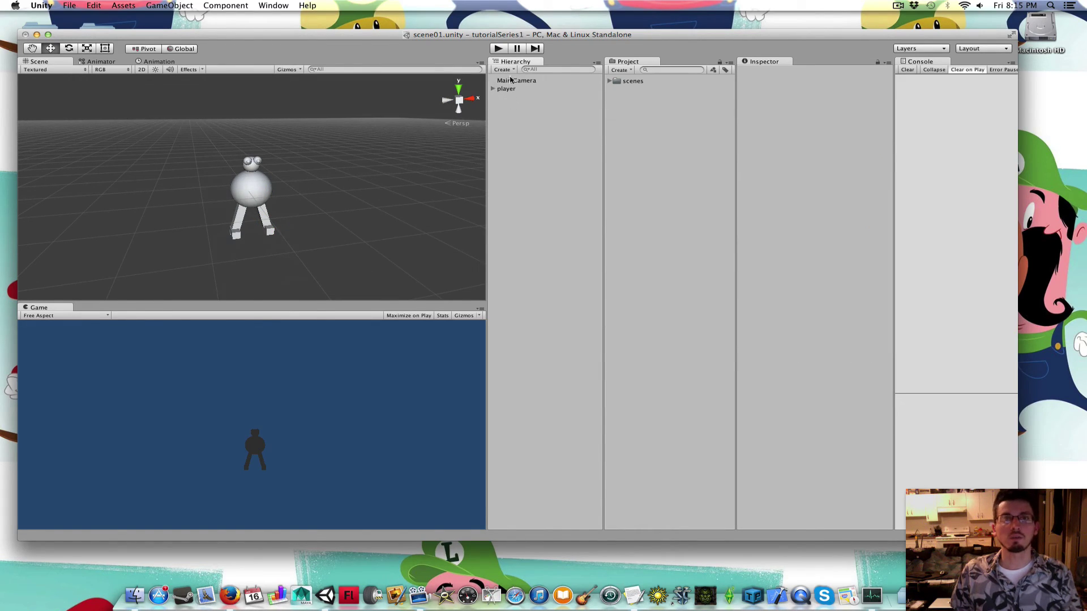
Create a new Cube and place it at position 0, 0, 0.
right_click(517, 123)
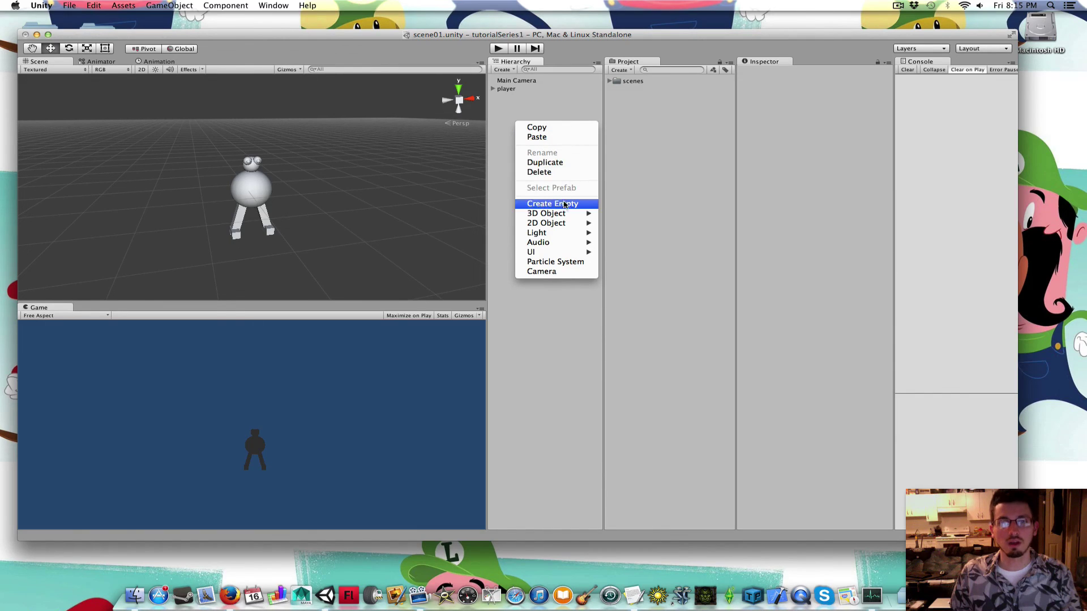
mouse_move(564, 215)
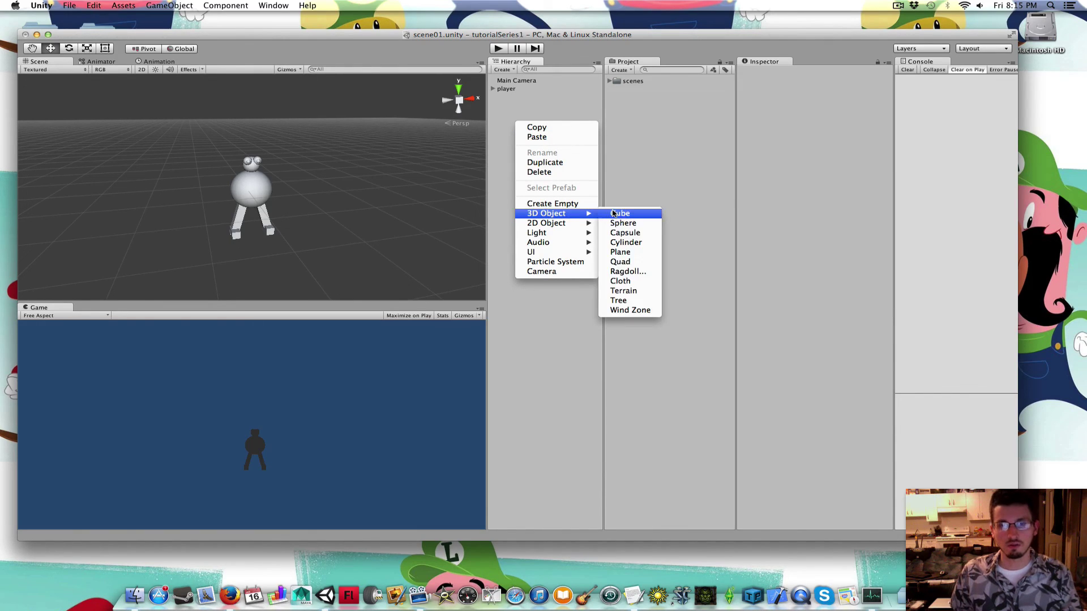
left_click(620, 213)
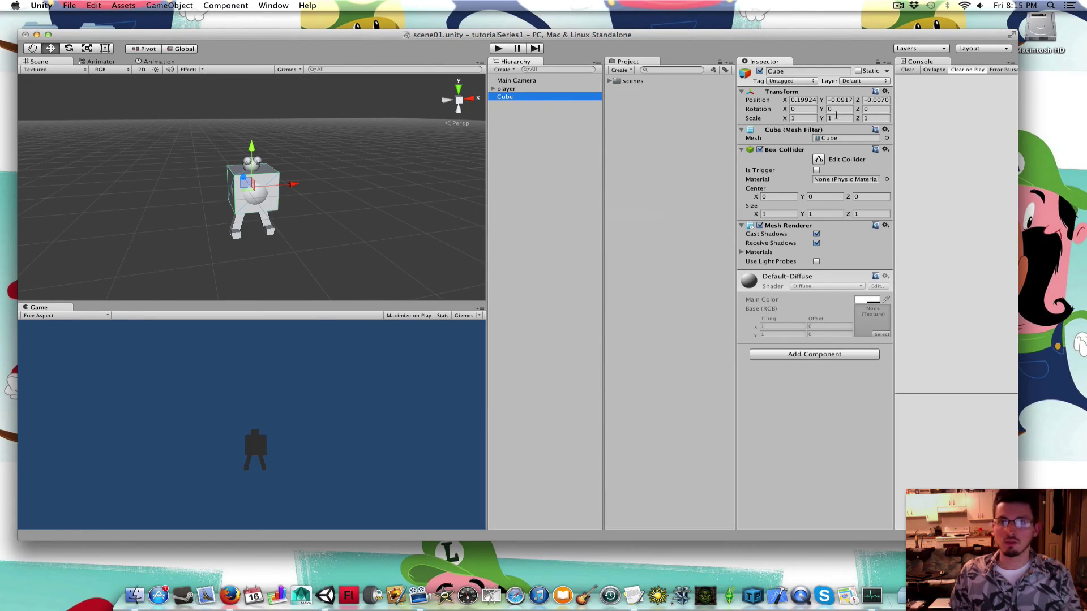
left_click(811, 99)
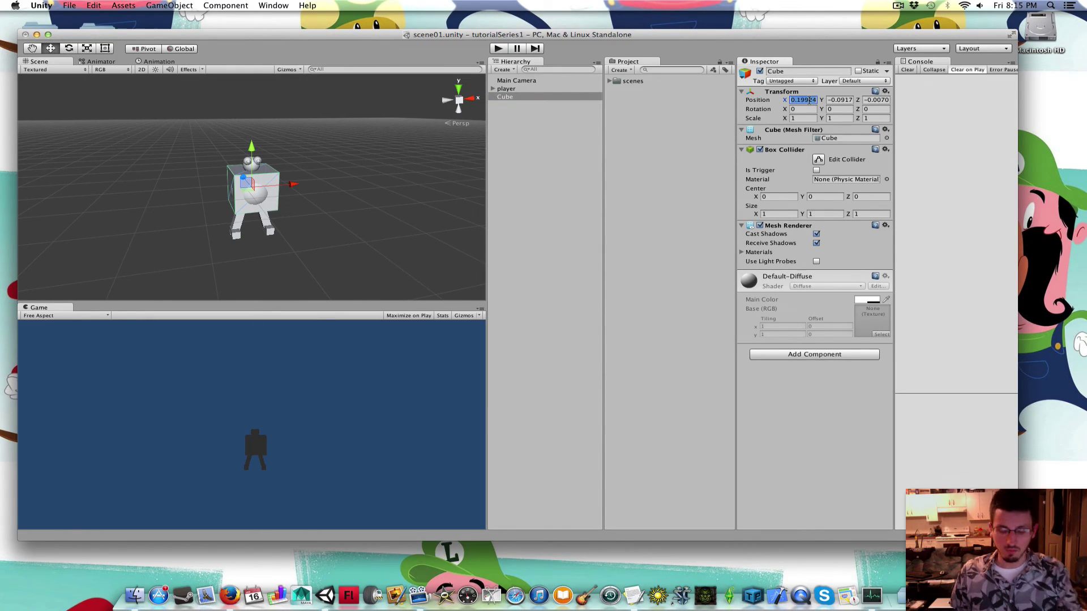
type("0")
left_click(839, 100)
type("0")
left_click(878, 100)
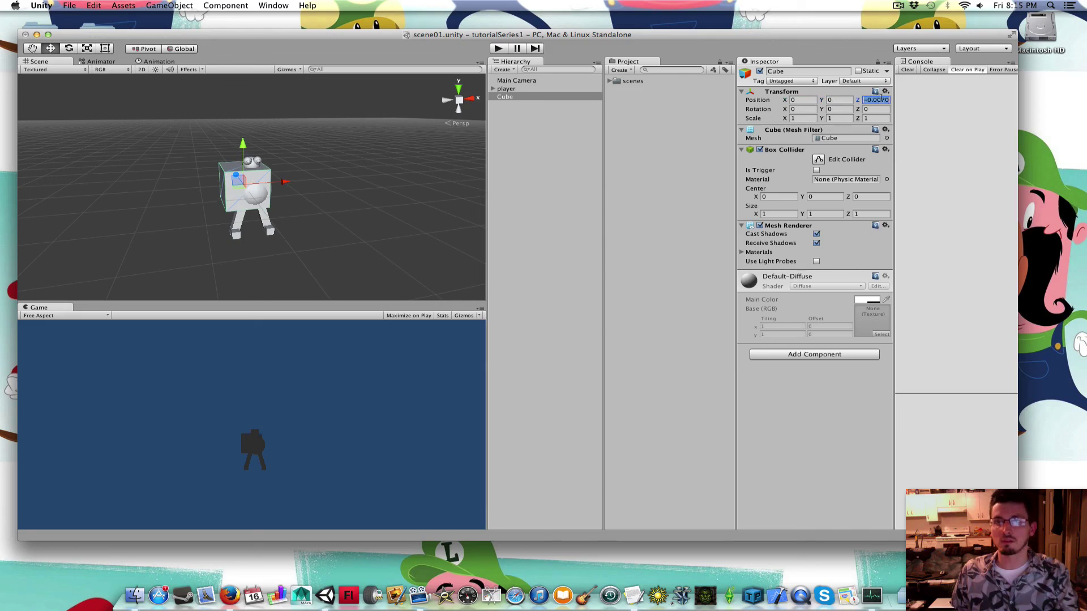
type("0")
key("Return")
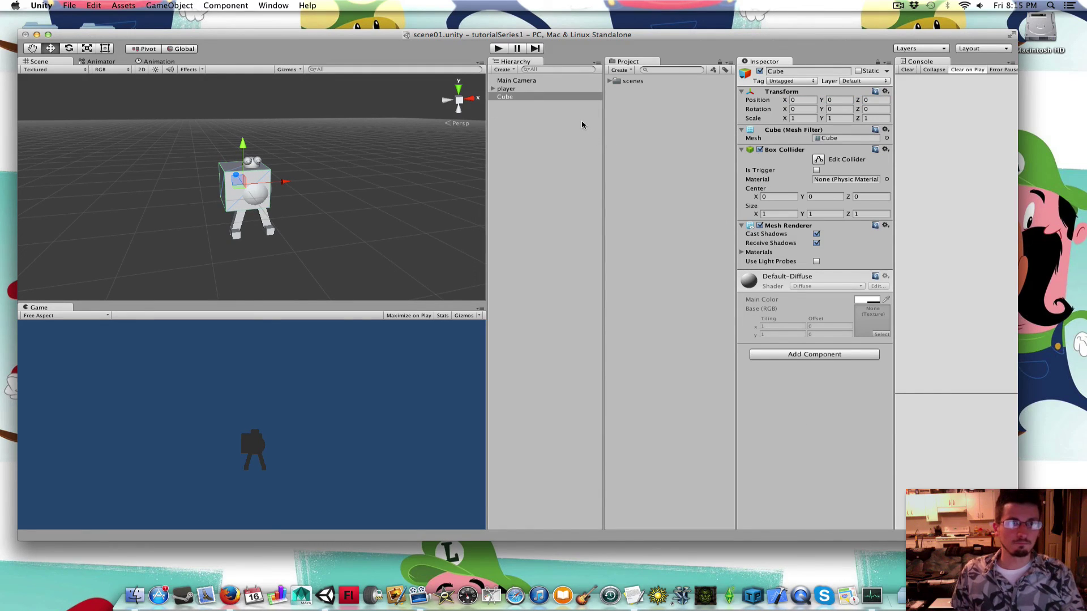
Raise the player to Y 2.04 above the new cube.
left_click(505, 89)
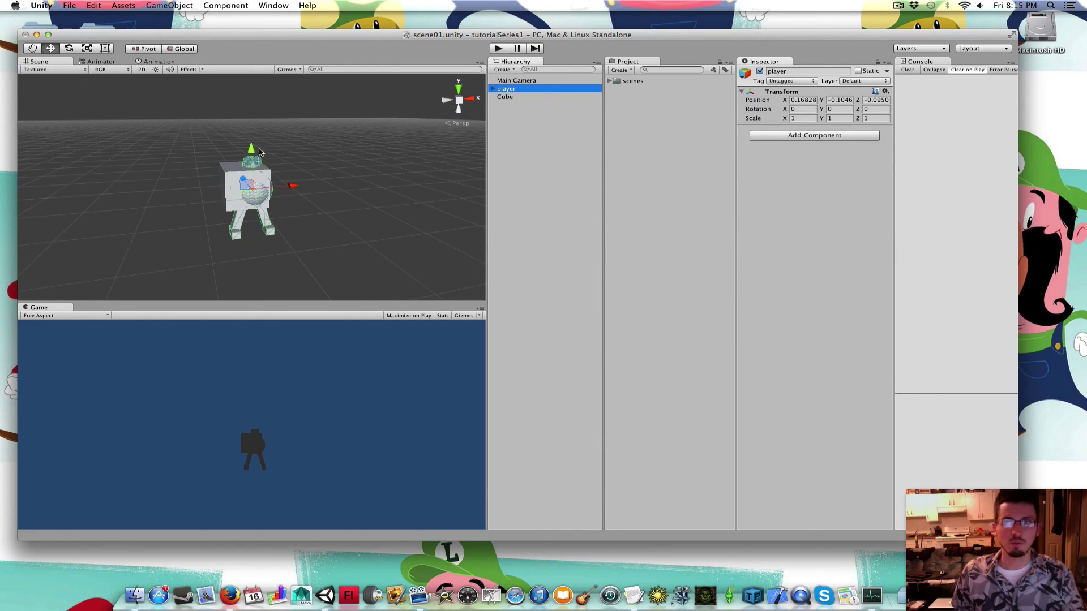
left_click(251, 149)
left_click_drag(251, 149, 249, 75)
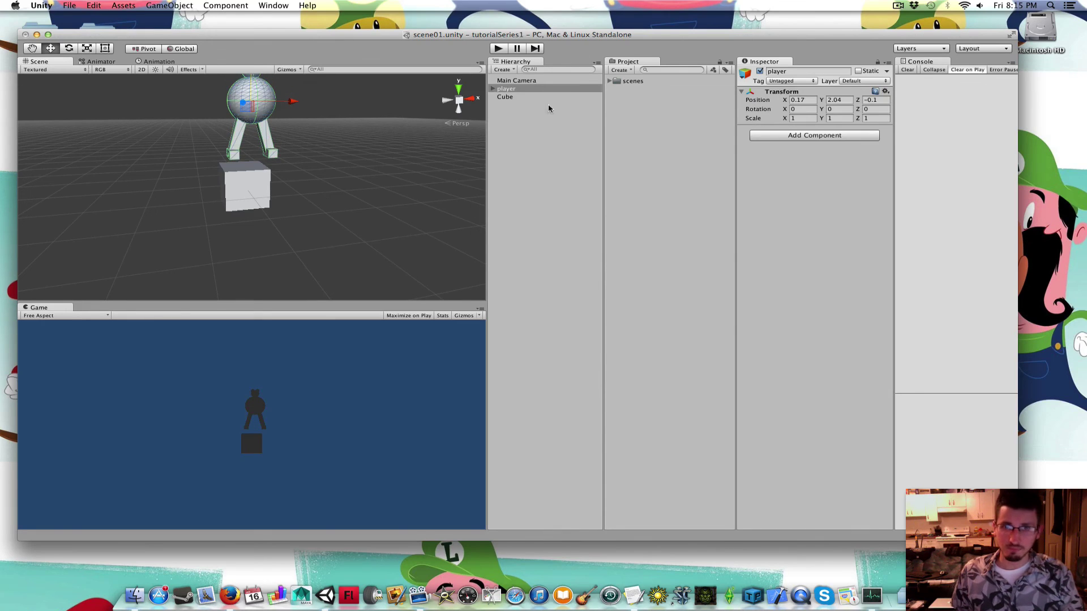
Rename the cube 'ground' and set its X and Z scale to 100.
left_click(515, 99)
key("Return")
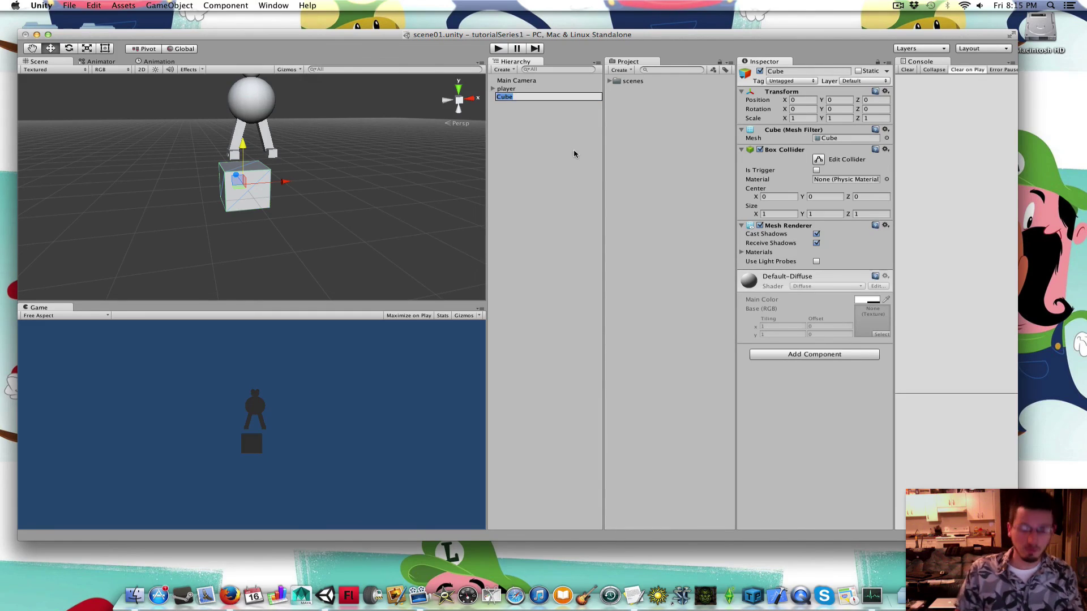
type("ground")
key("Return")
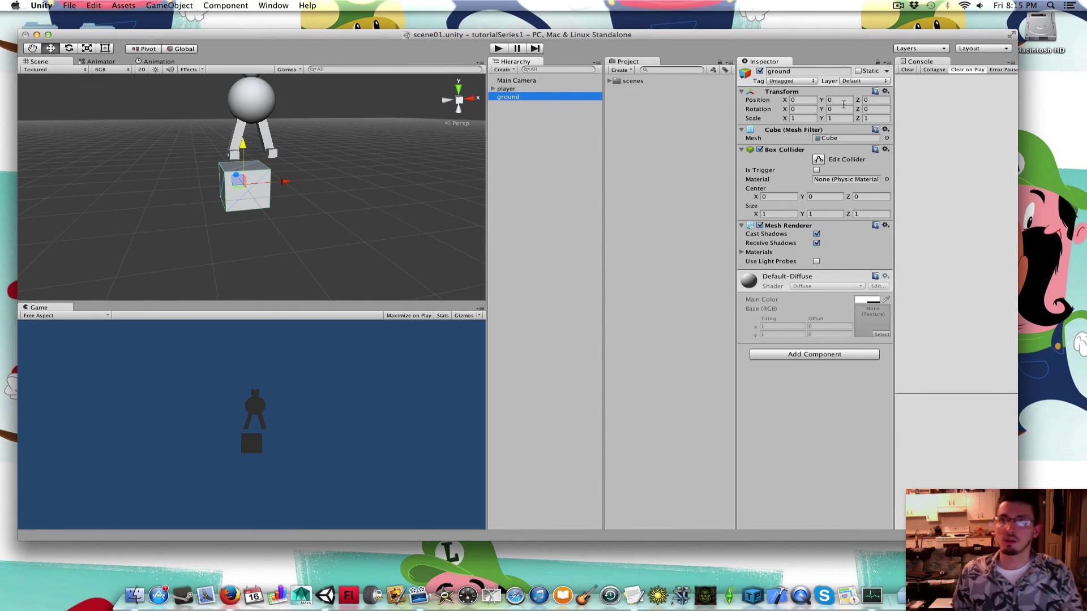
left_click(807, 118)
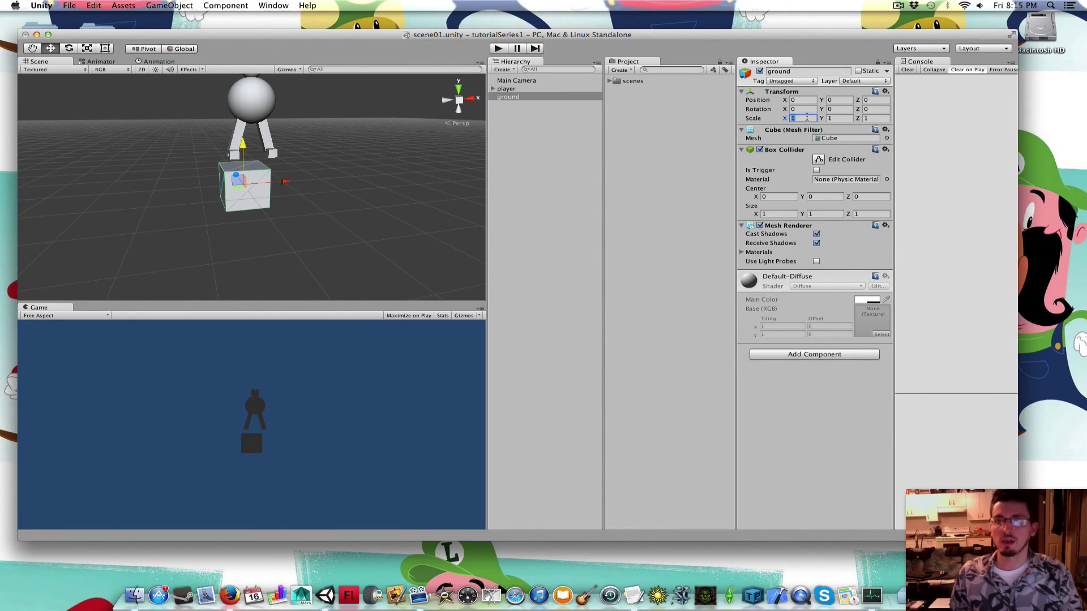
type("100")
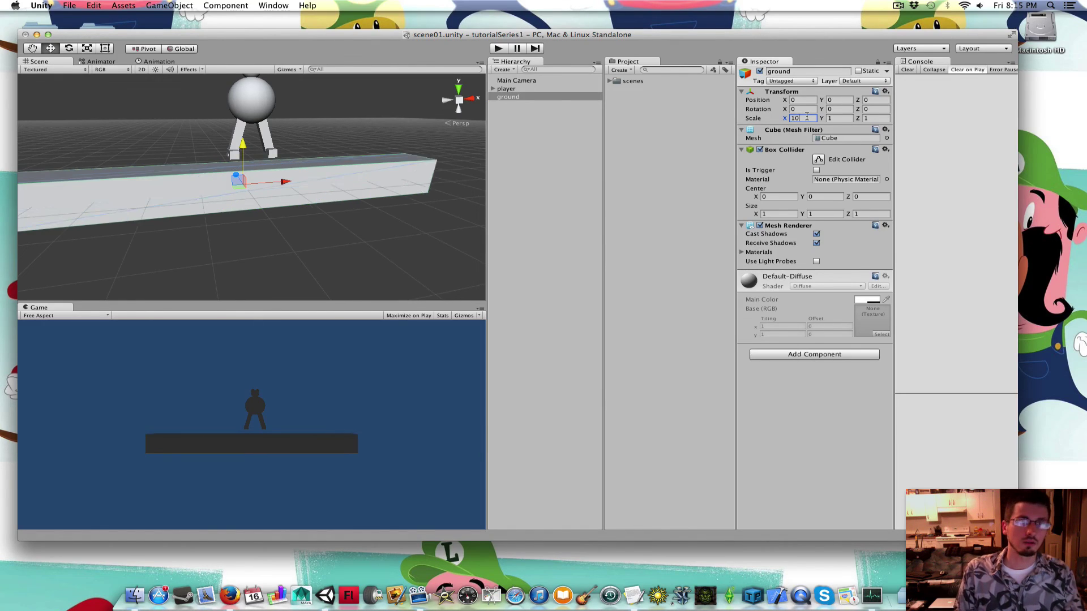
left_click(882, 118)
type("100")
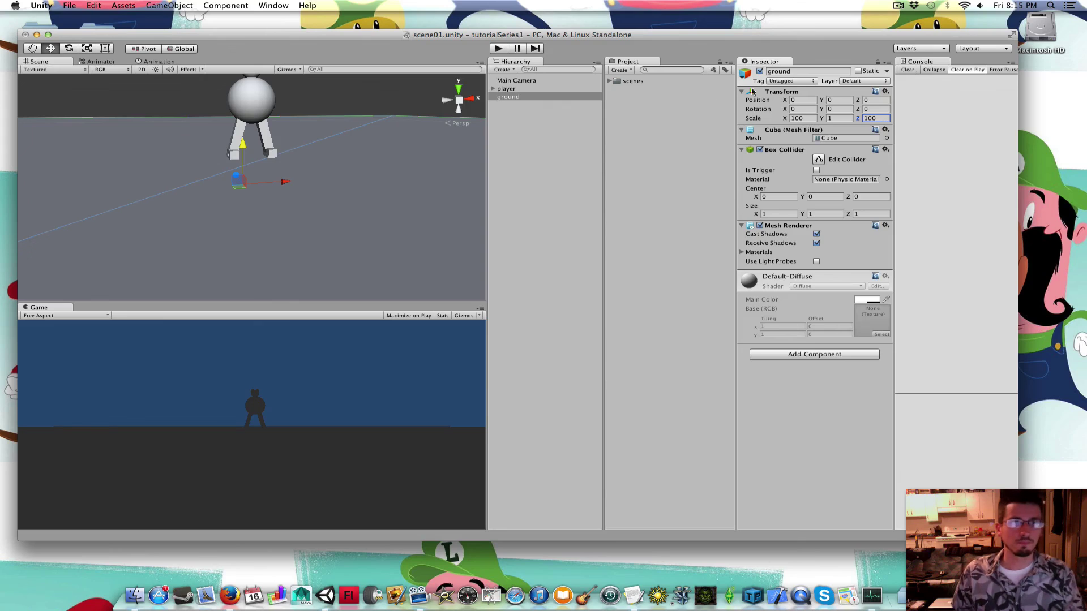
Frame the player above the ground floor and save the scene.
left_click_drag(204, 153, 249, 192, "alt")
scroll(268, 179, "up", 5)
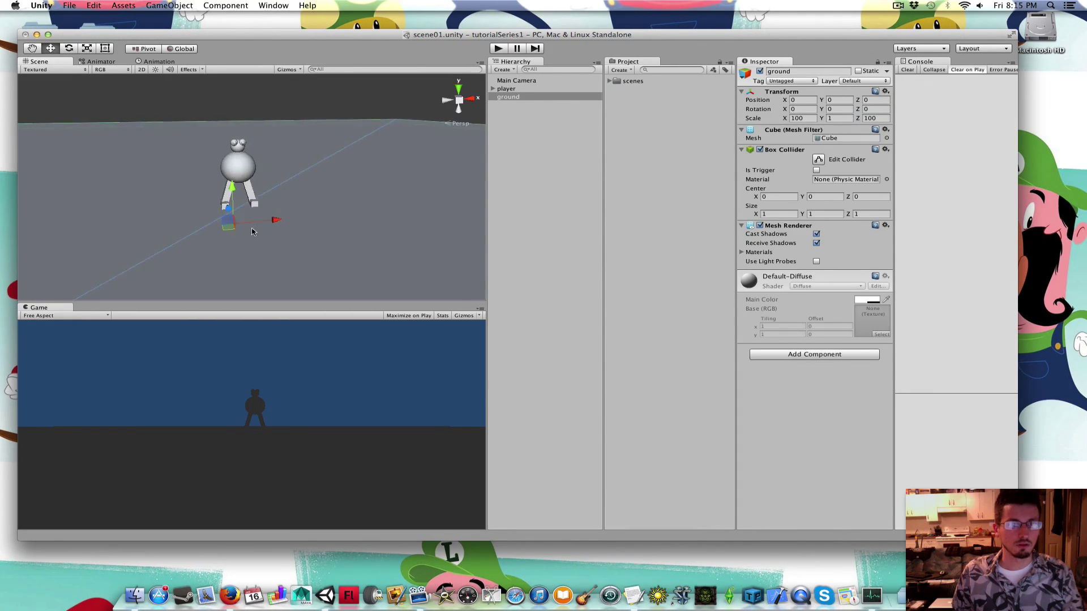
scroll(277, 198, "down", 3)
scroll(287, 212, "up", 5)
scroll(286, 212, "down", 5)
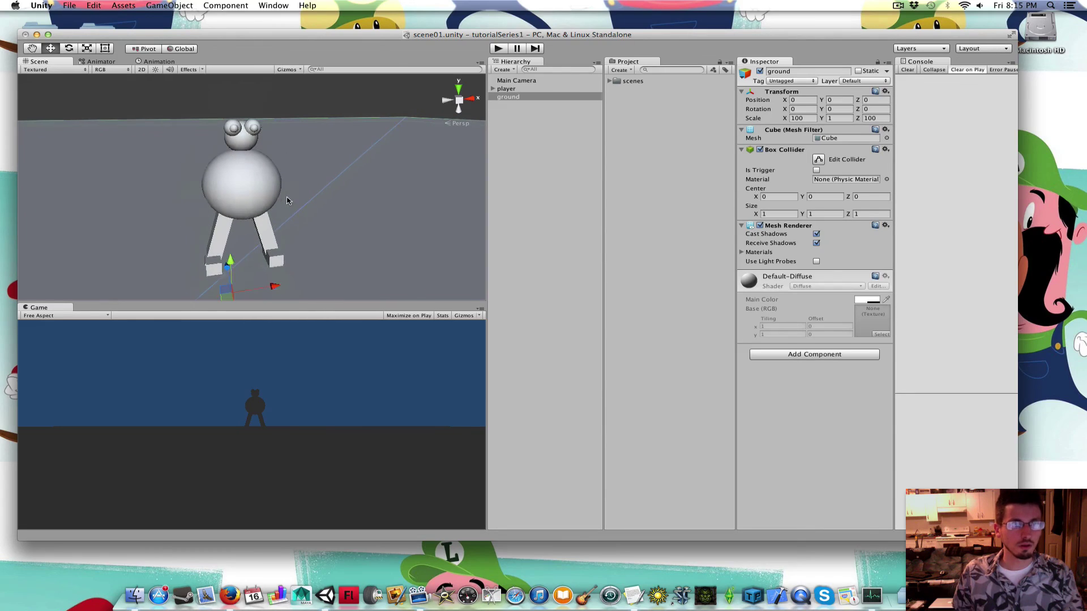
scroll(284, 204, "up", 3)
left_click_drag(284, 202, 286, 185)
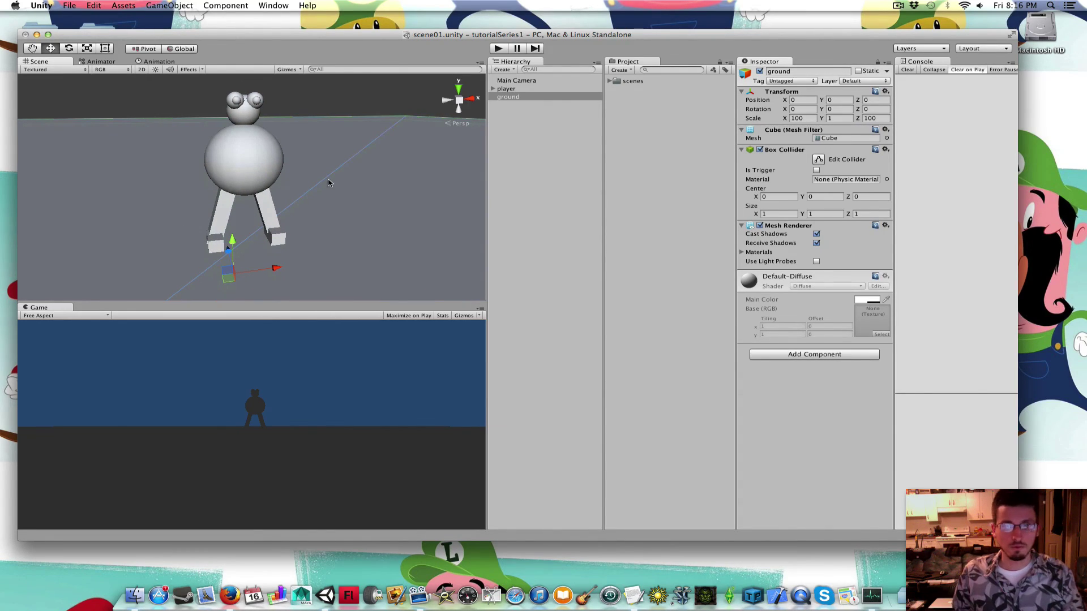
left_click(72, 6)
left_click(91, 43)
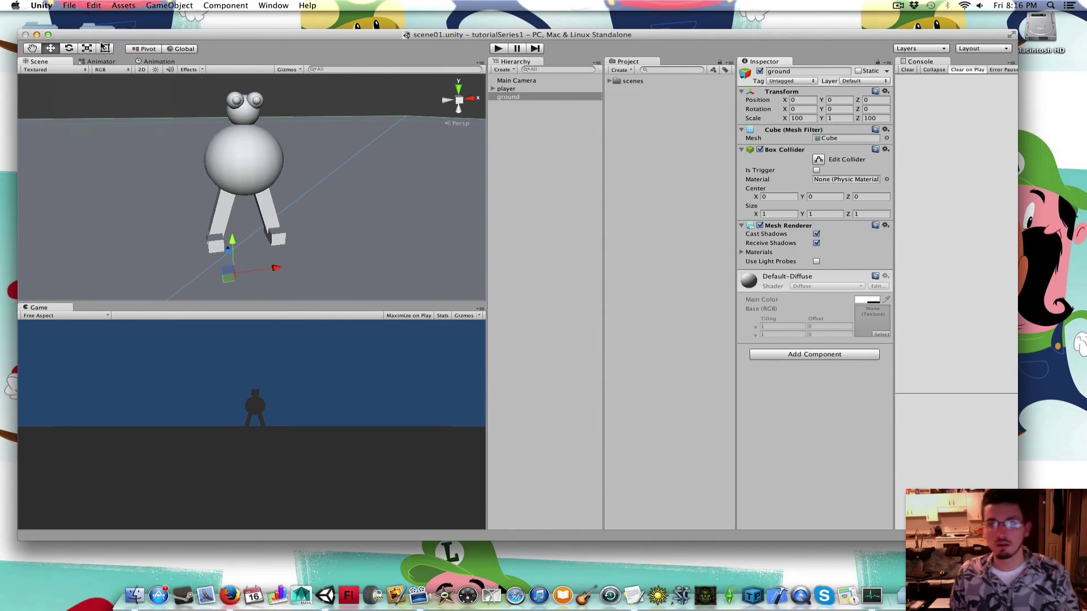